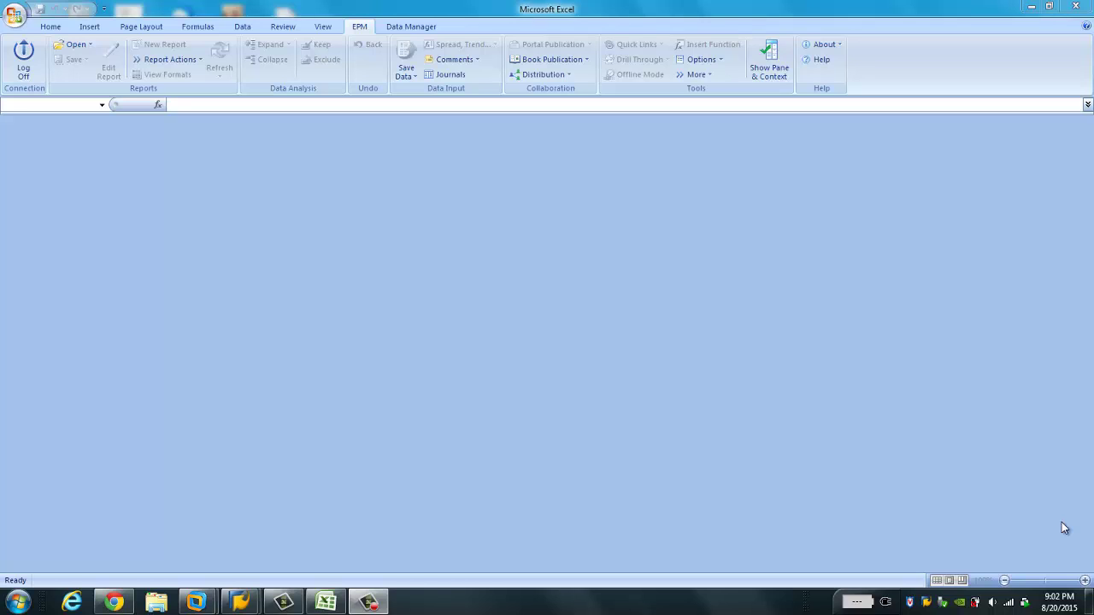
Step: Switch to the SAP GUI session managing the InfoProvider and display the installed software component versions from the system status
left_click(242, 599)
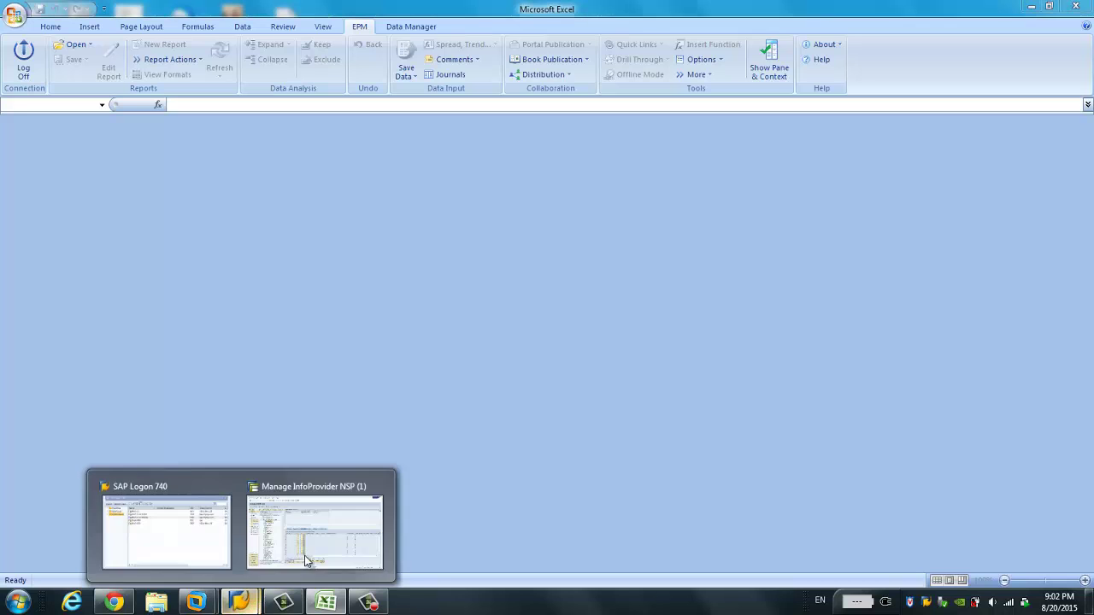
left_click(330, 547)
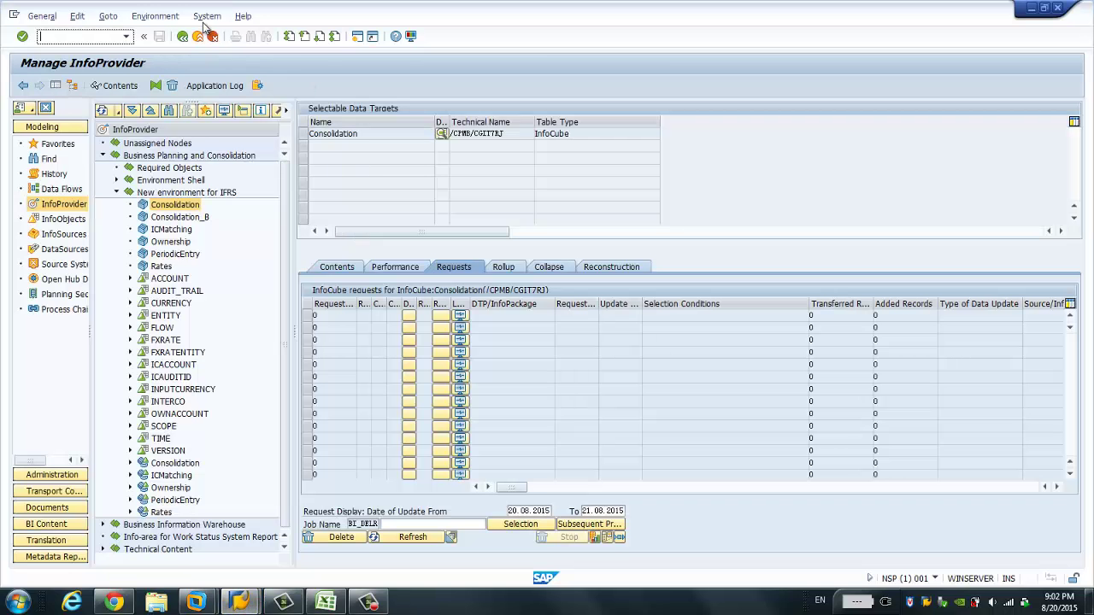
left_click(205, 17)
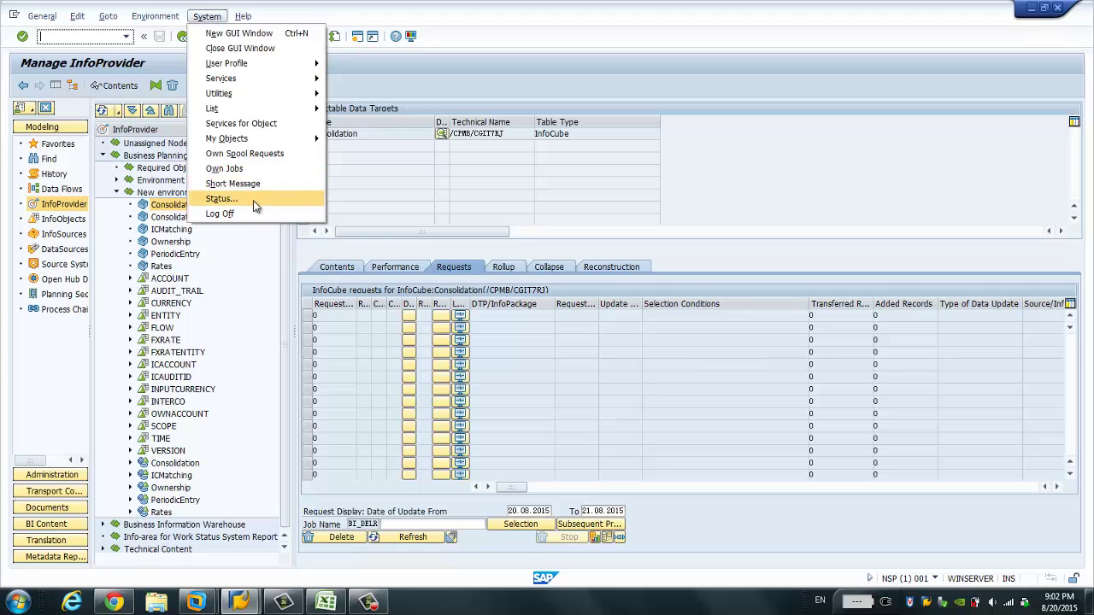
left_click(222, 198)
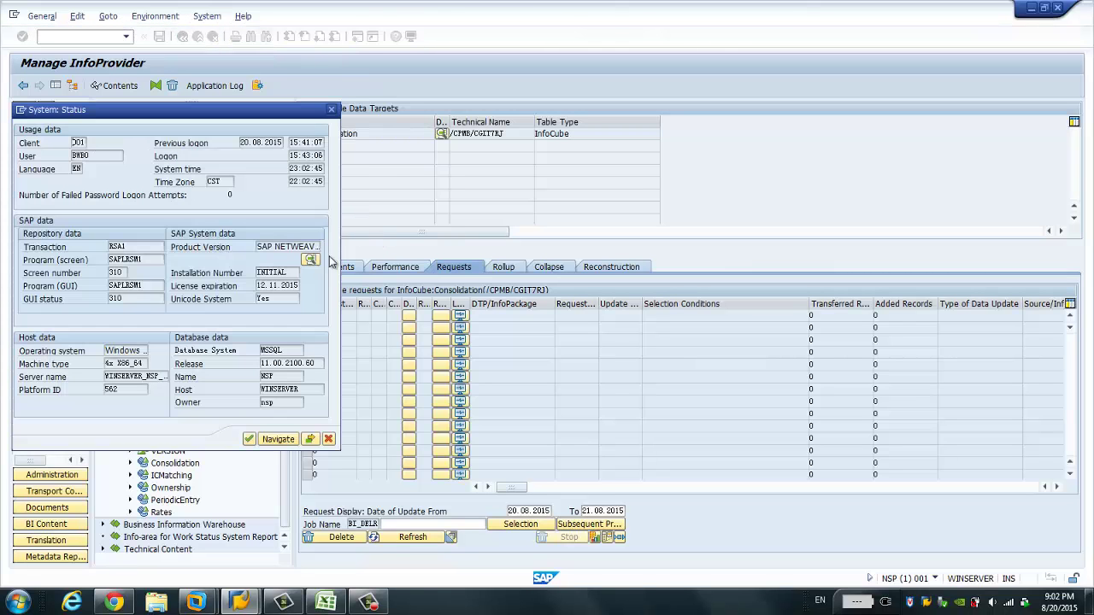
left_click(313, 261)
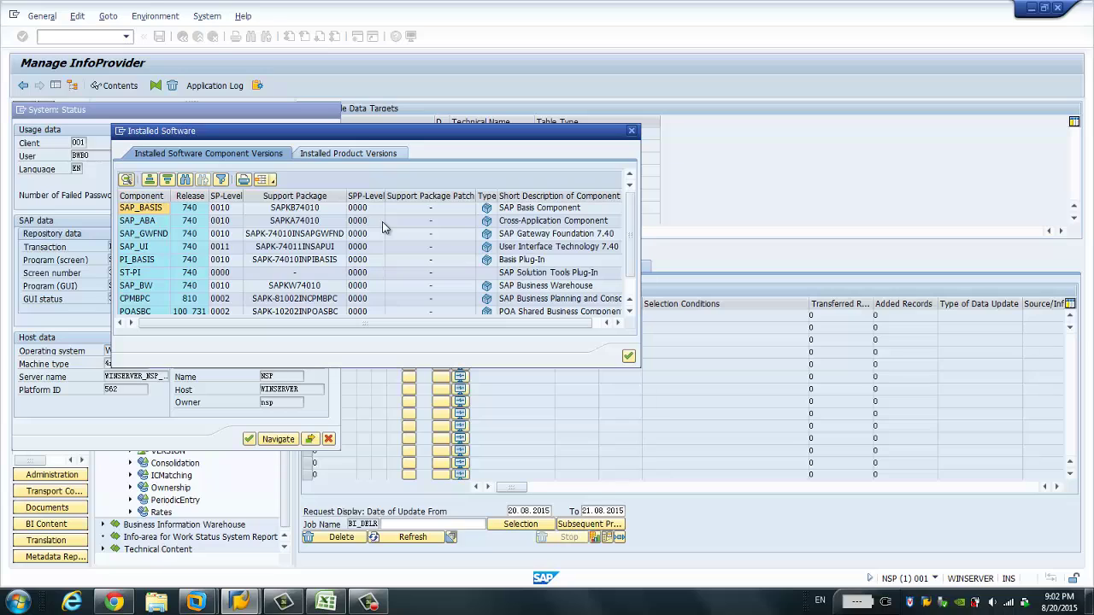
Step: Check the release, support package level and support package of SAP_BASIS, SAP_GWFND and CPMBPC, and close the version and status dialogs
left_click(234, 212)
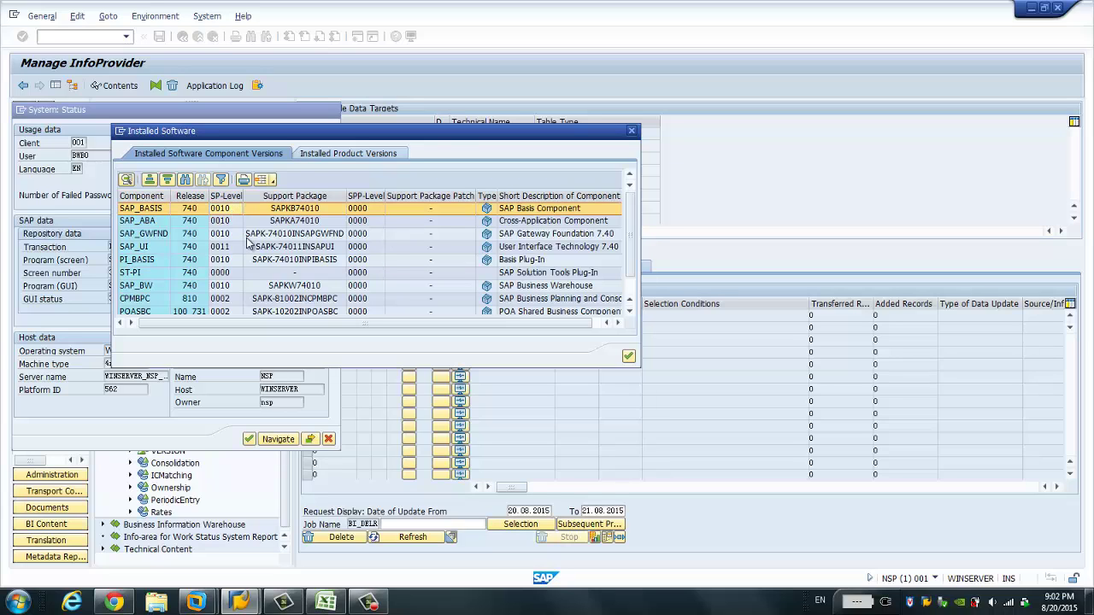
left_click(173, 301)
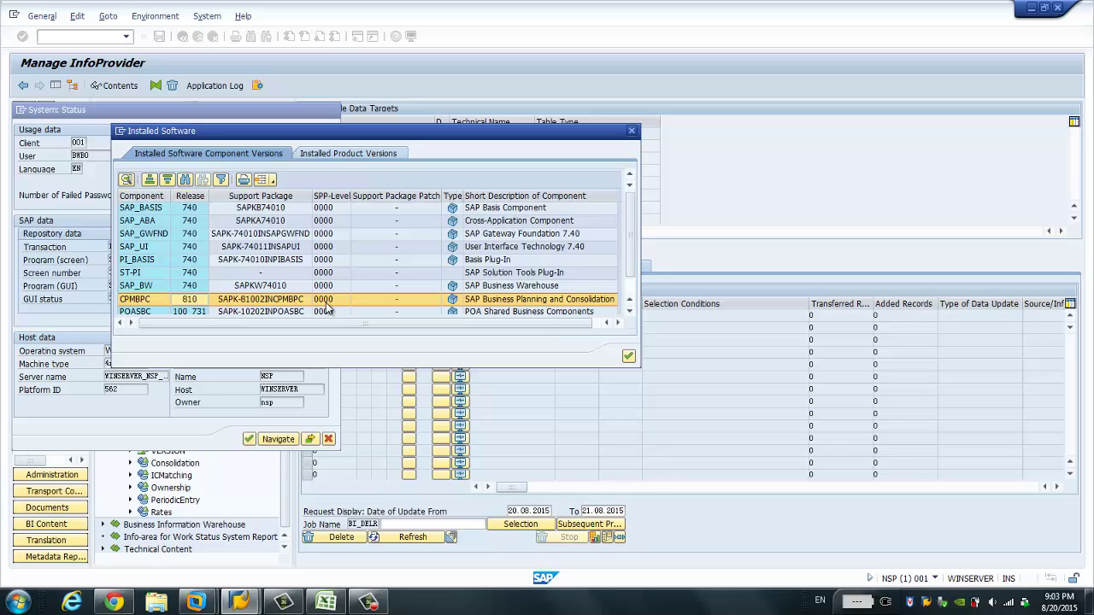
left_click(628, 311)
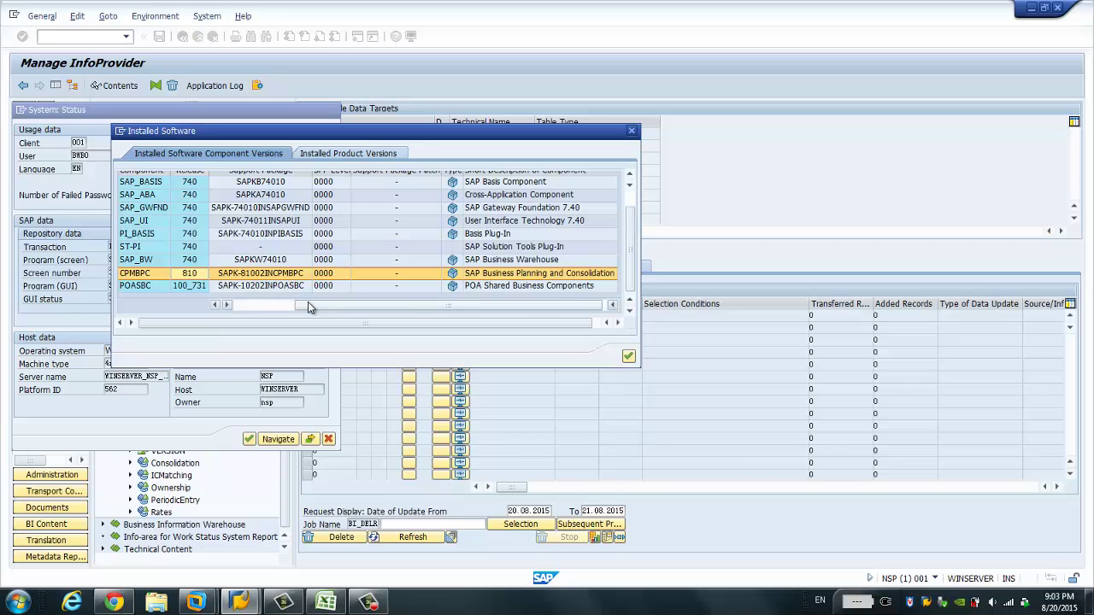
left_click(265, 305)
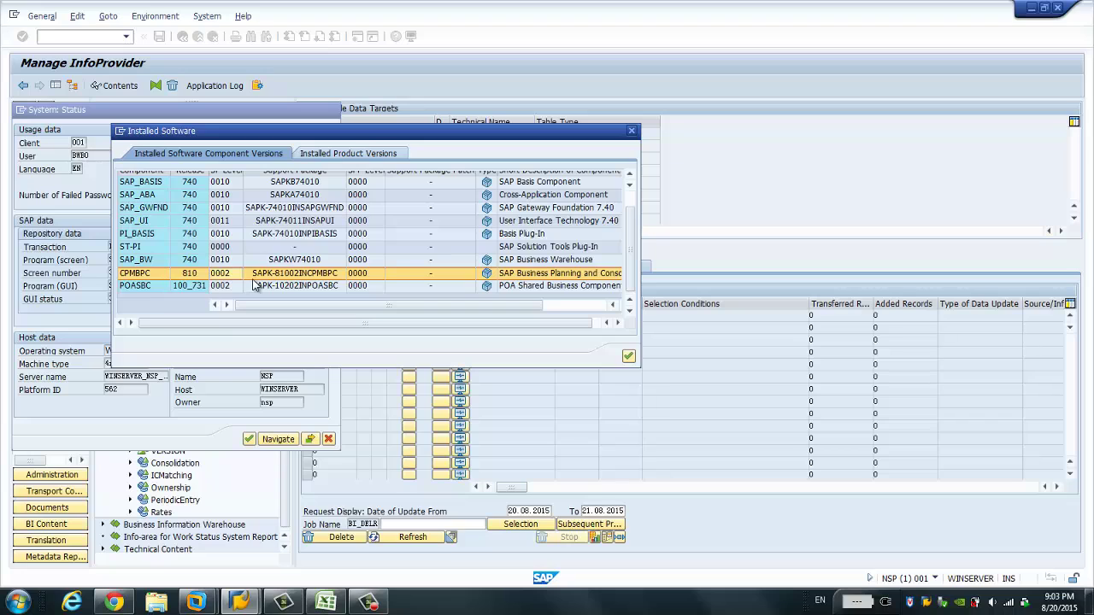
left_click(212, 211)
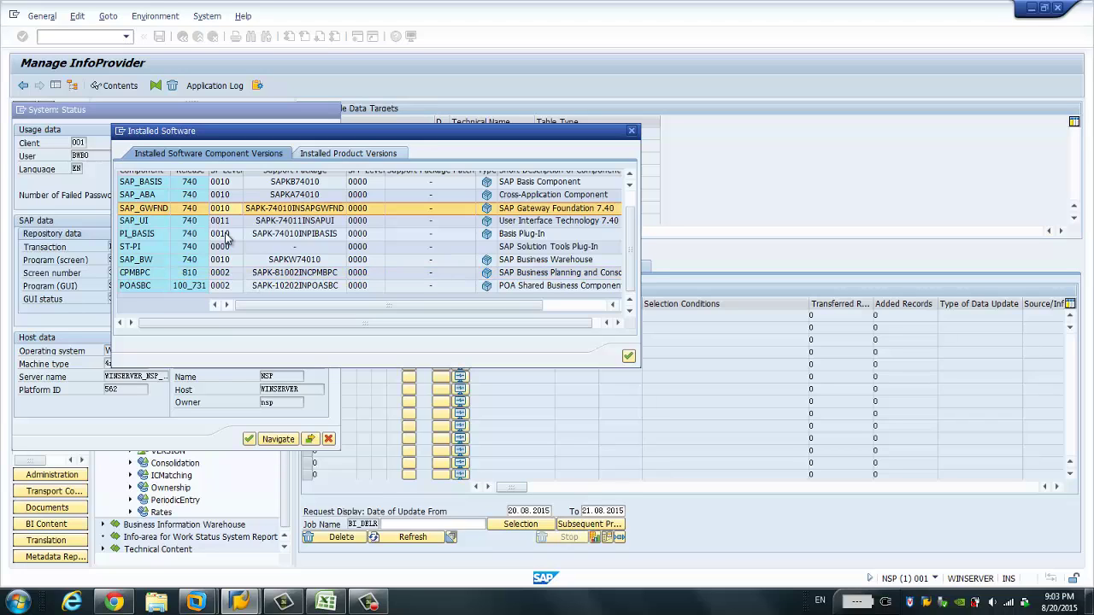
left_click(629, 202)
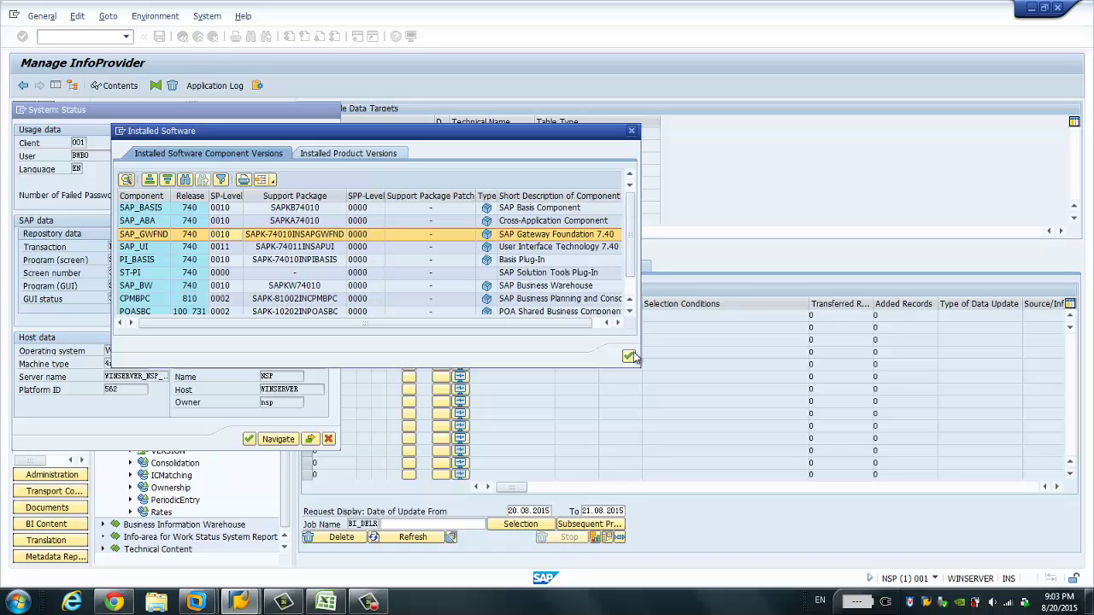
left_click(632, 130)
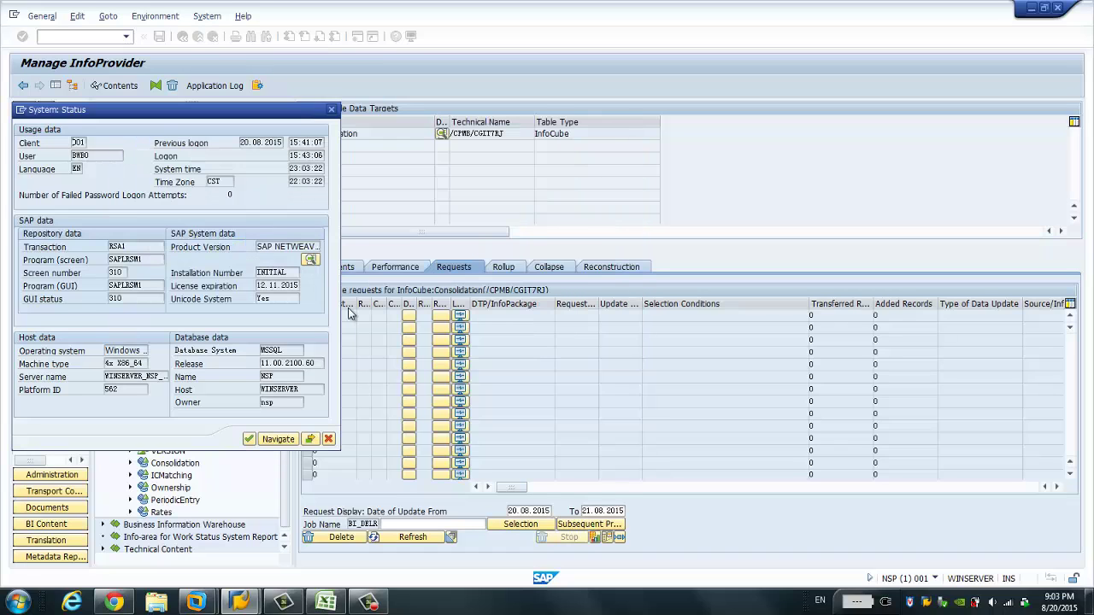
left_click(328, 439)
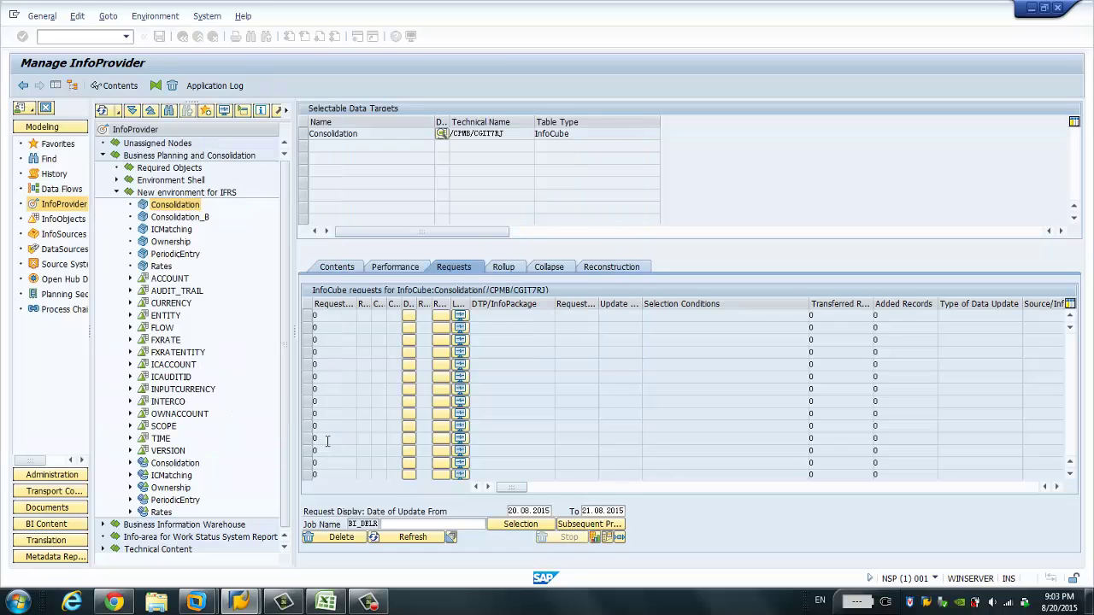
Step: Switch to Chrome, log on to Business Planning and Consolidation with the user ID and password, and decline saving the password
left_click(113, 603)
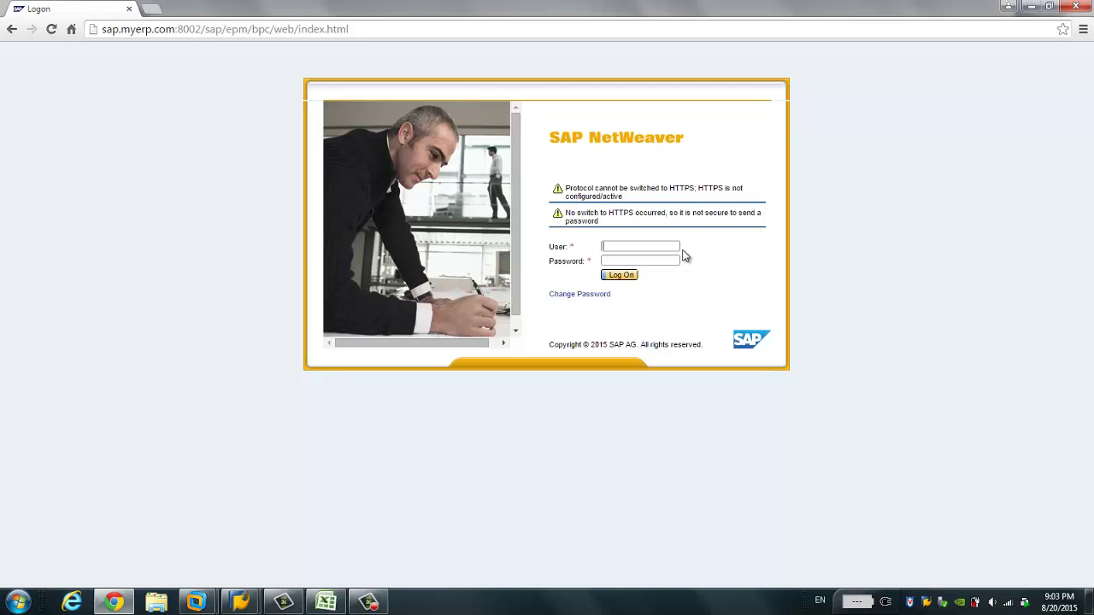
type("bvbo")
key("Tab")
type("******")
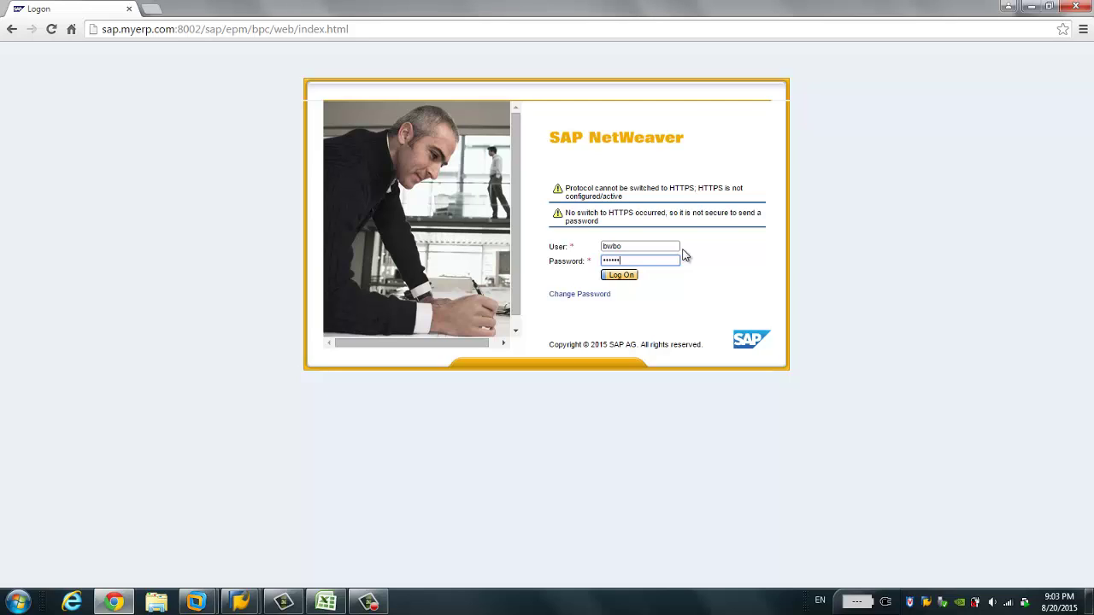
key("Return")
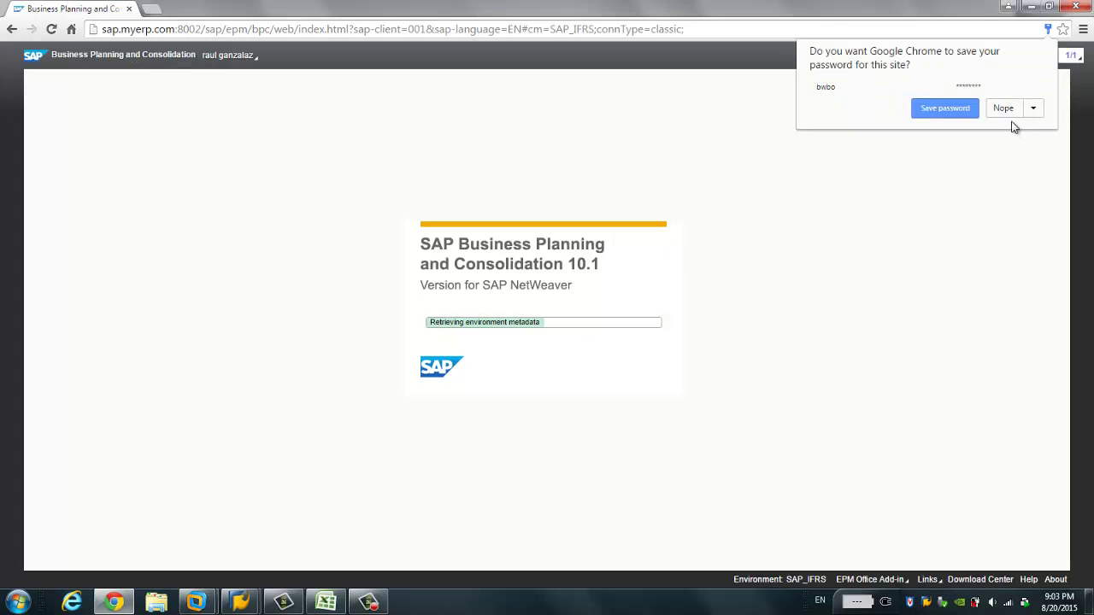
left_click(1004, 108)
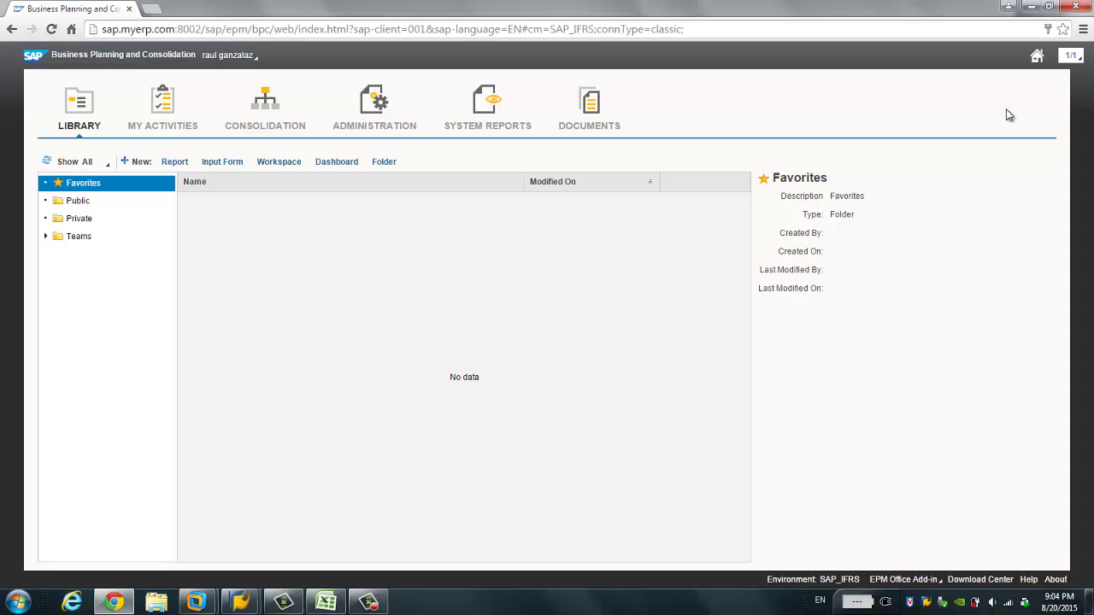
Step: View the My Activities area and return to the Library
left_click(176, 134)
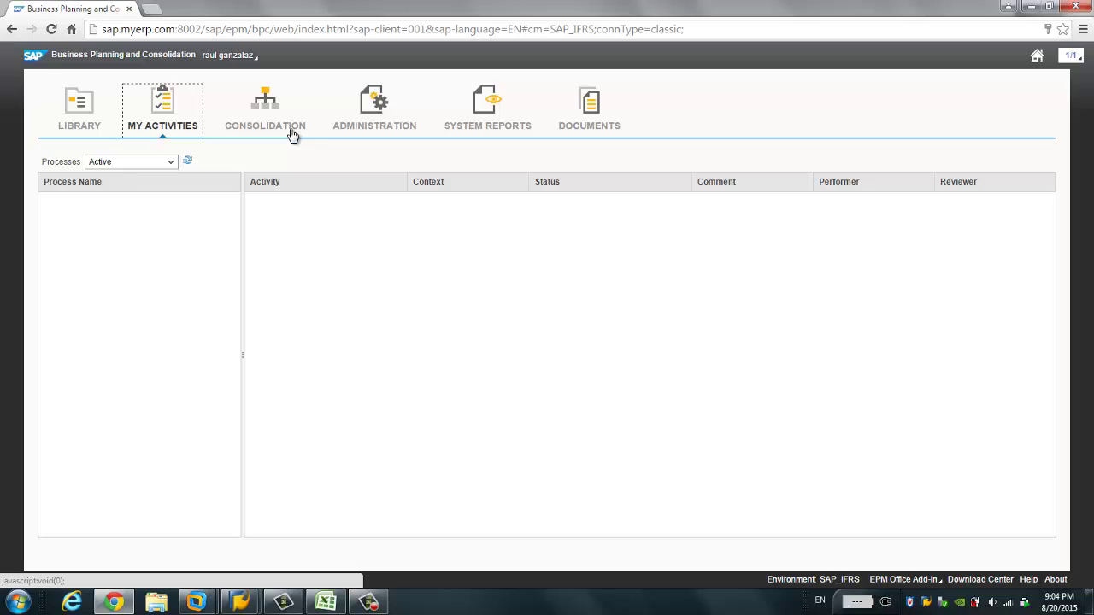
left_click(69, 126)
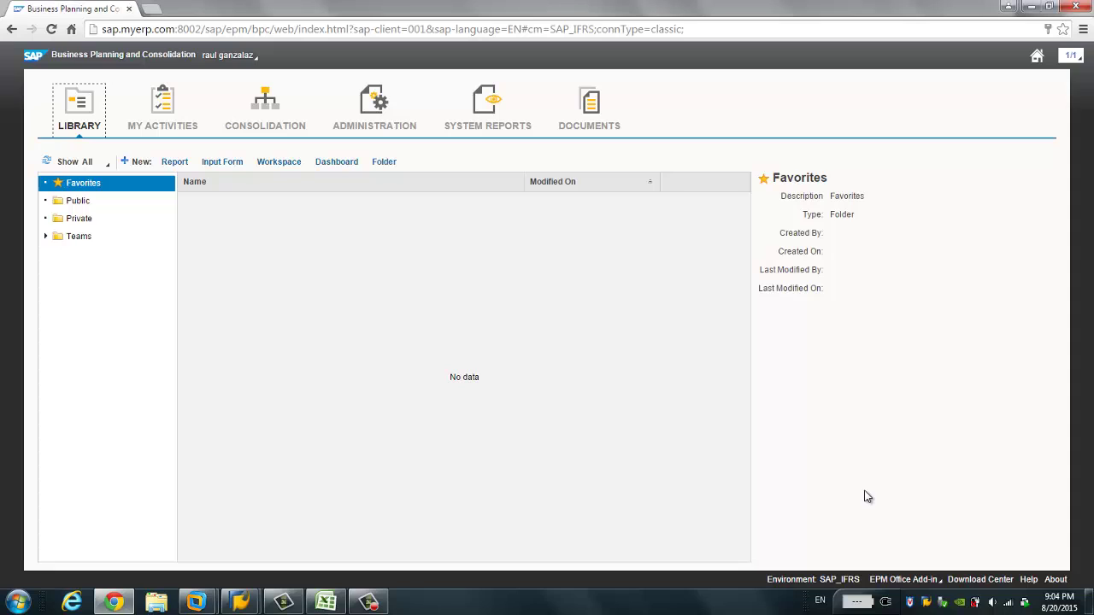
Step: Review the ENVIRONMENTSHELL and SAP_IFRS environments in the connection list and the environment management page, and return to the Library
left_click(826, 580)
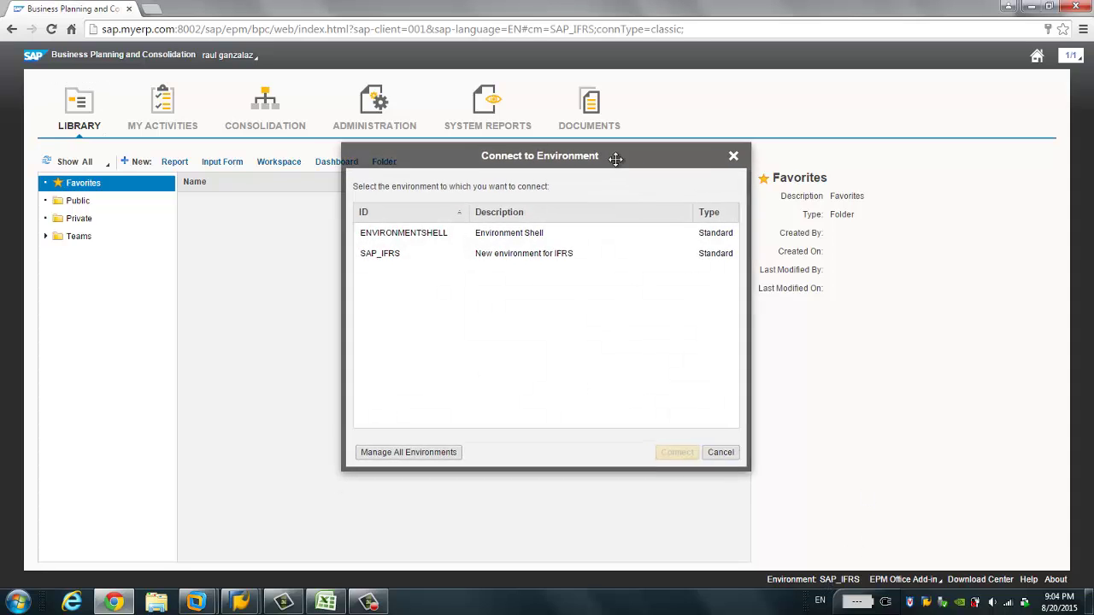
left_click_drag(617, 158, 583, 143)
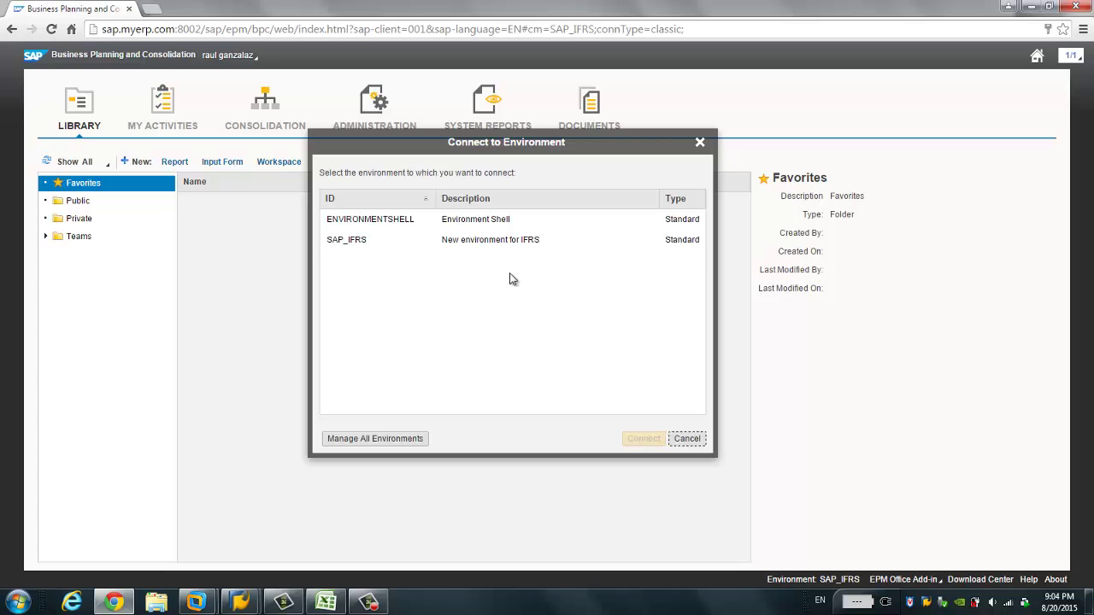
left_click(469, 223)
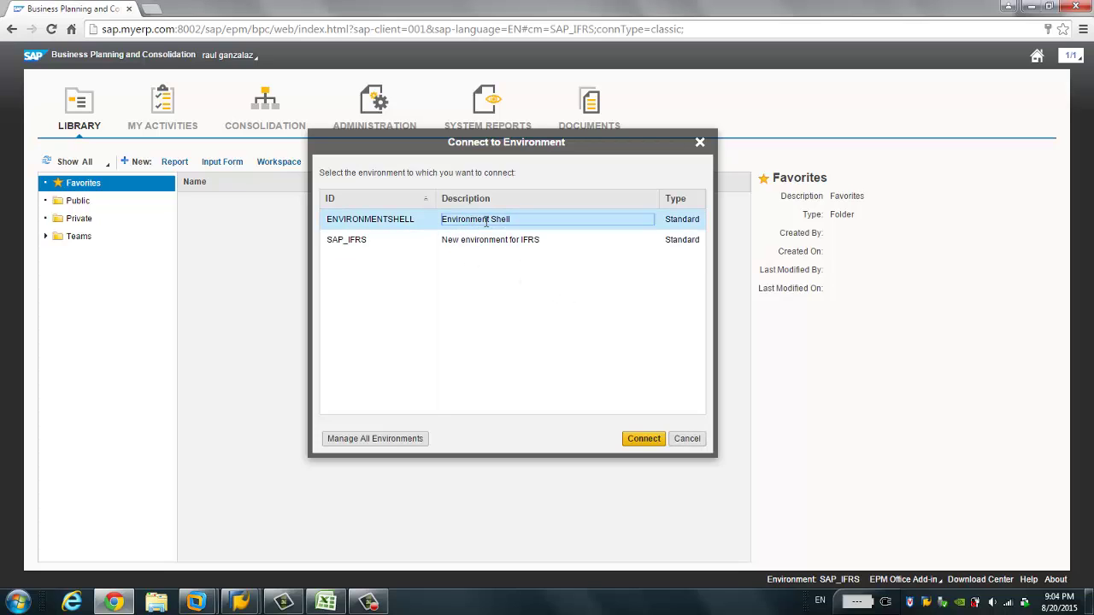
left_click(381, 242)
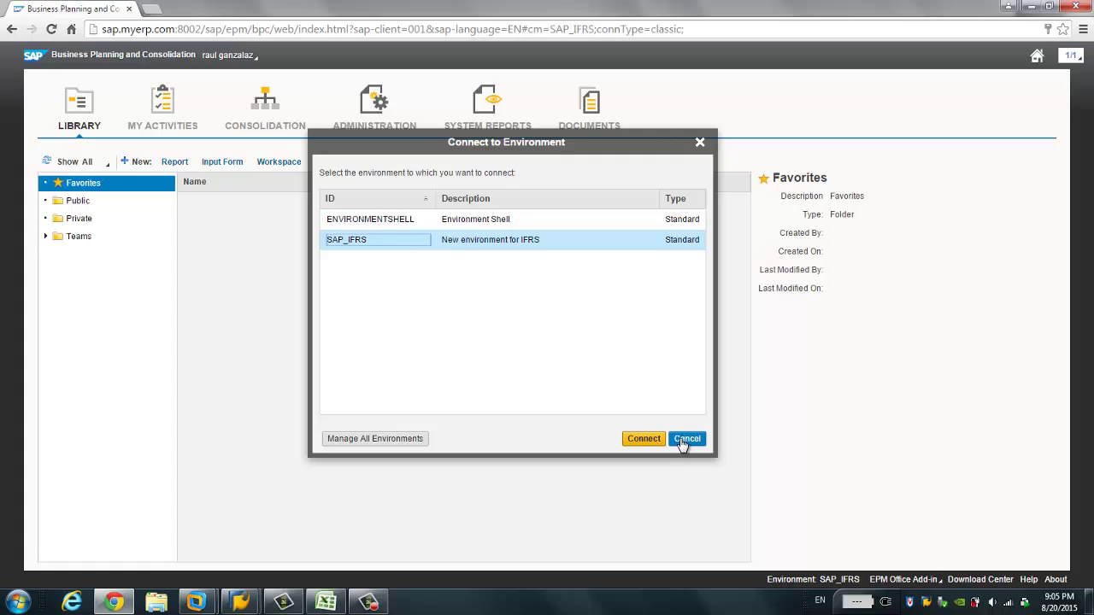
left_click(378, 440)
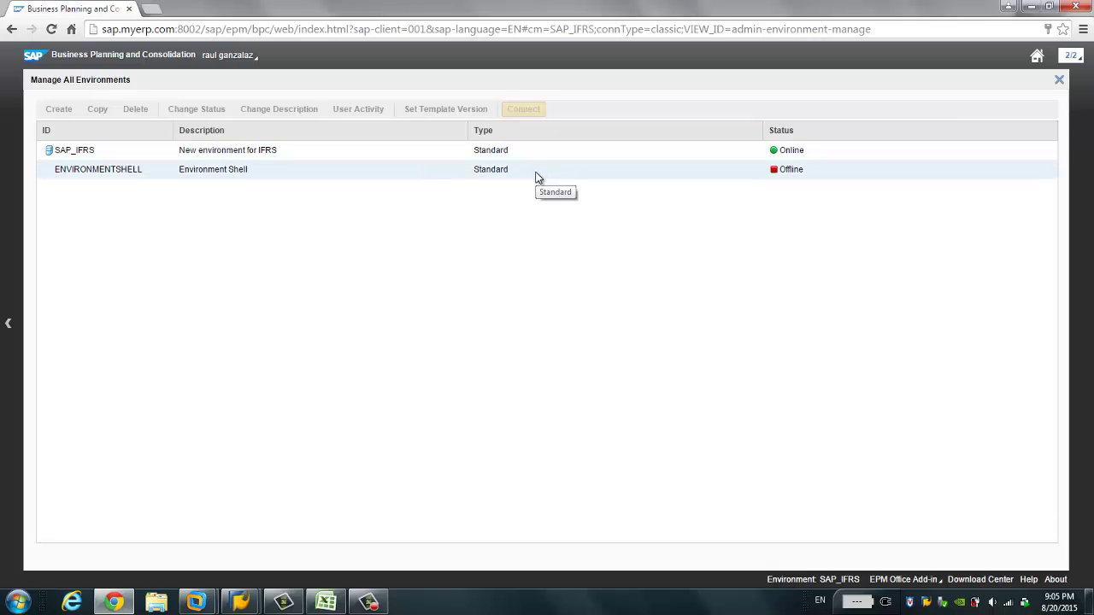
left_click(1059, 80)
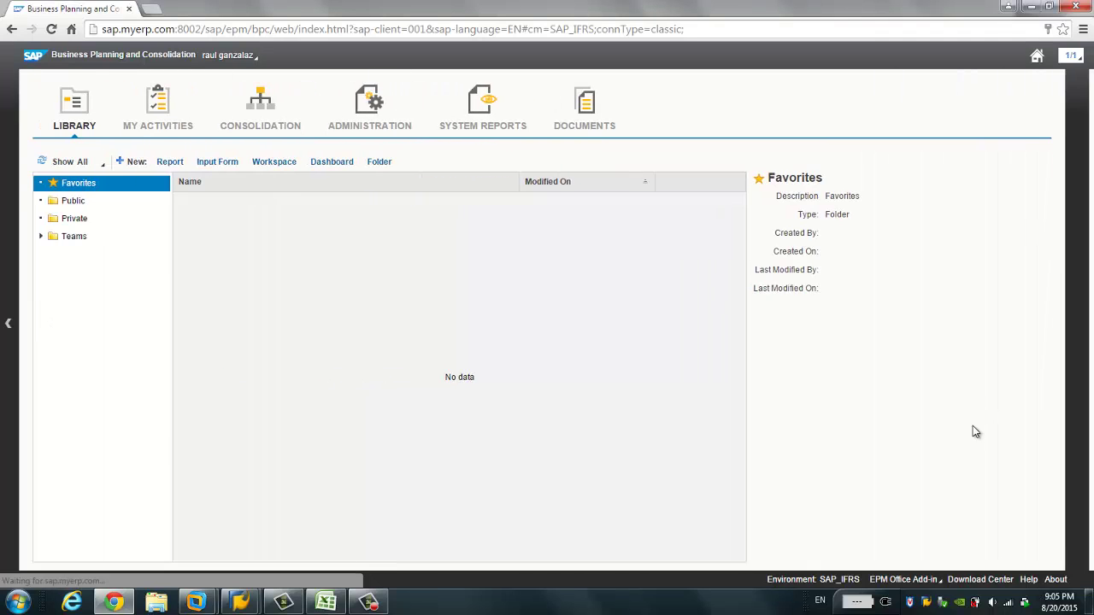
Step: Show the EPM Office Add-in options offered in Chrome
left_click(930, 584)
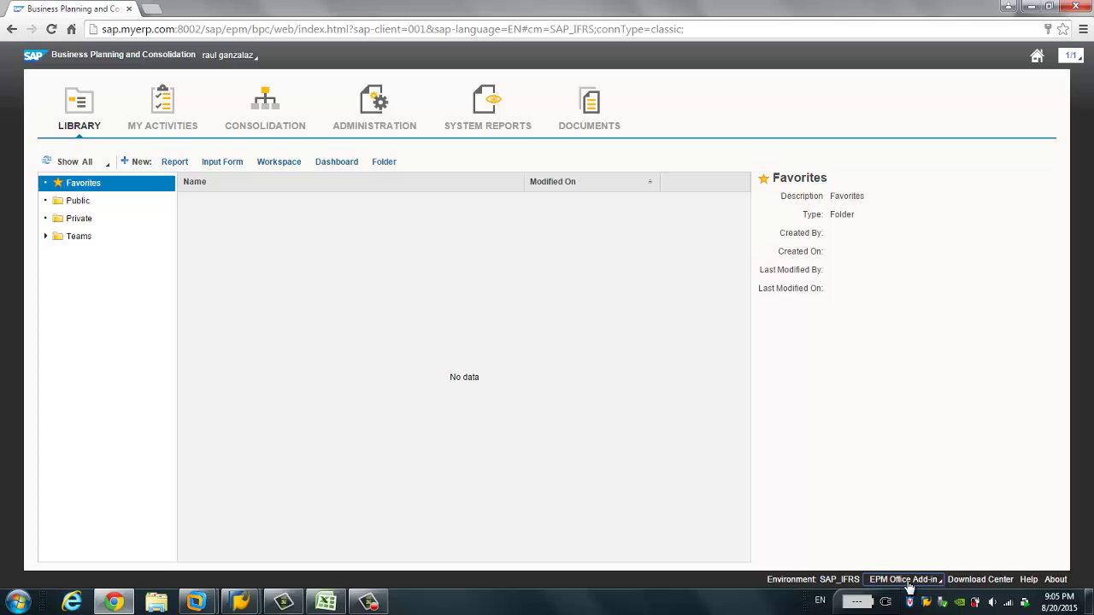
left_click(906, 581)
left_click(942, 584)
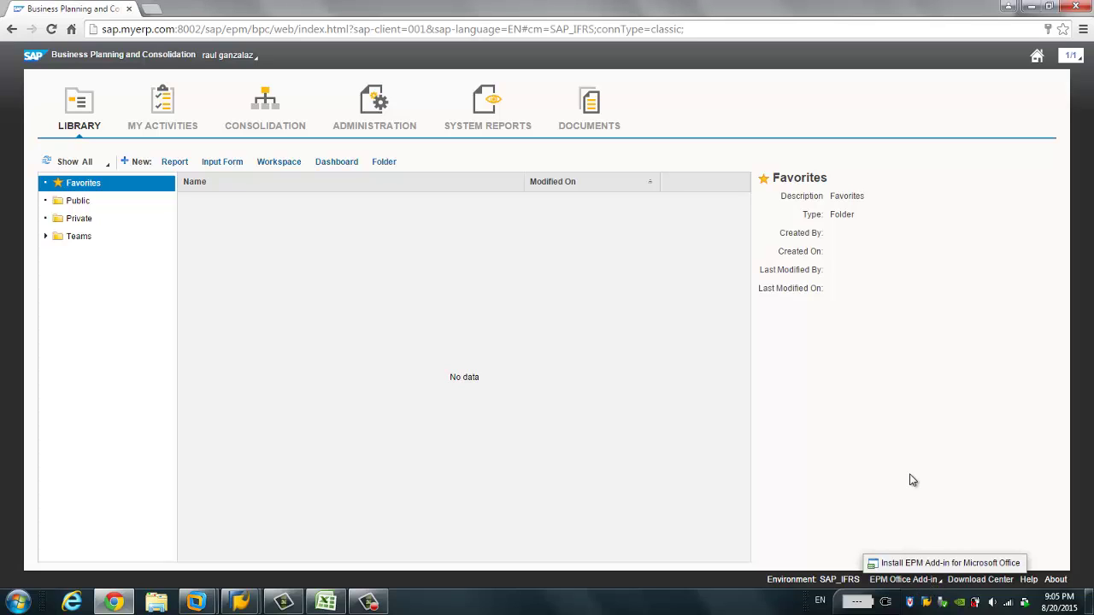
Step: Copy the Business Planning and Consolidation page address from Chrome and open it in Internet Explorer
left_click(704, 32)
key("ctrl+c")
left_click(853, 318)
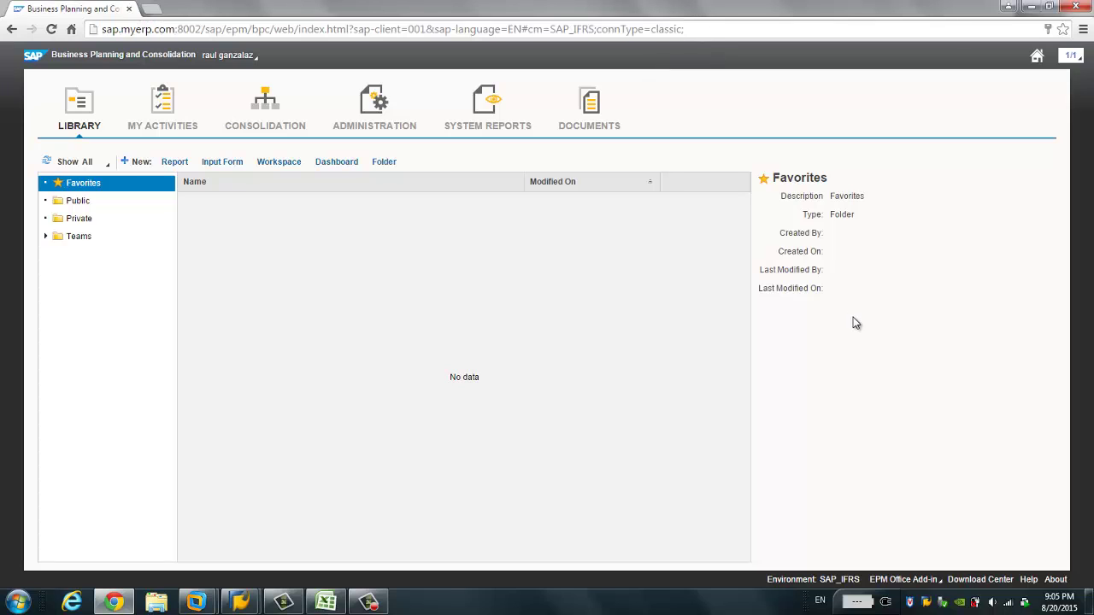
mouse_move(923, 582)
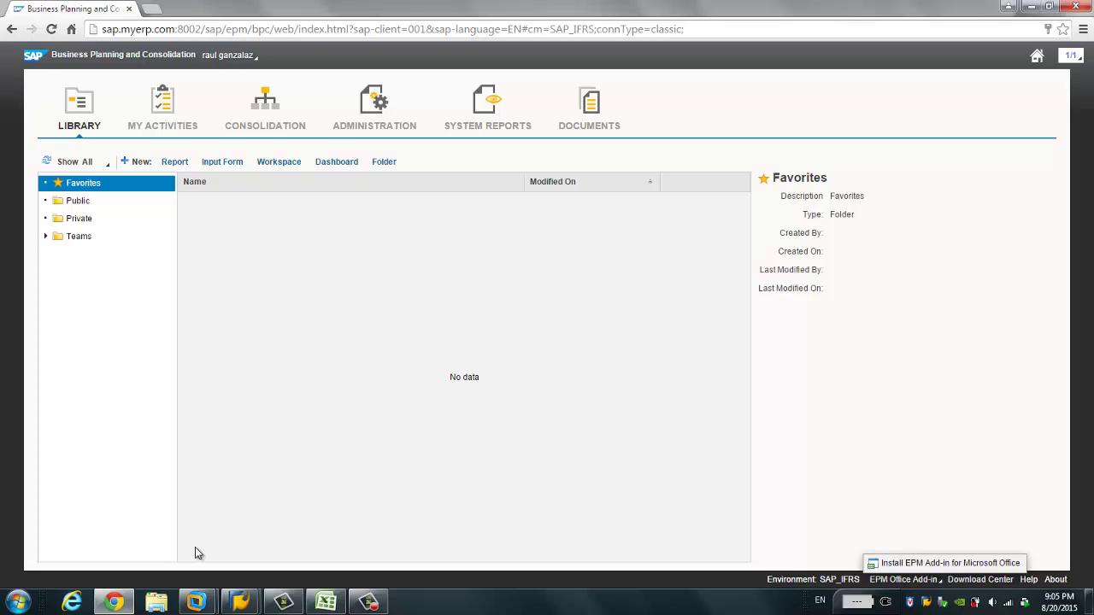
left_click(80, 600)
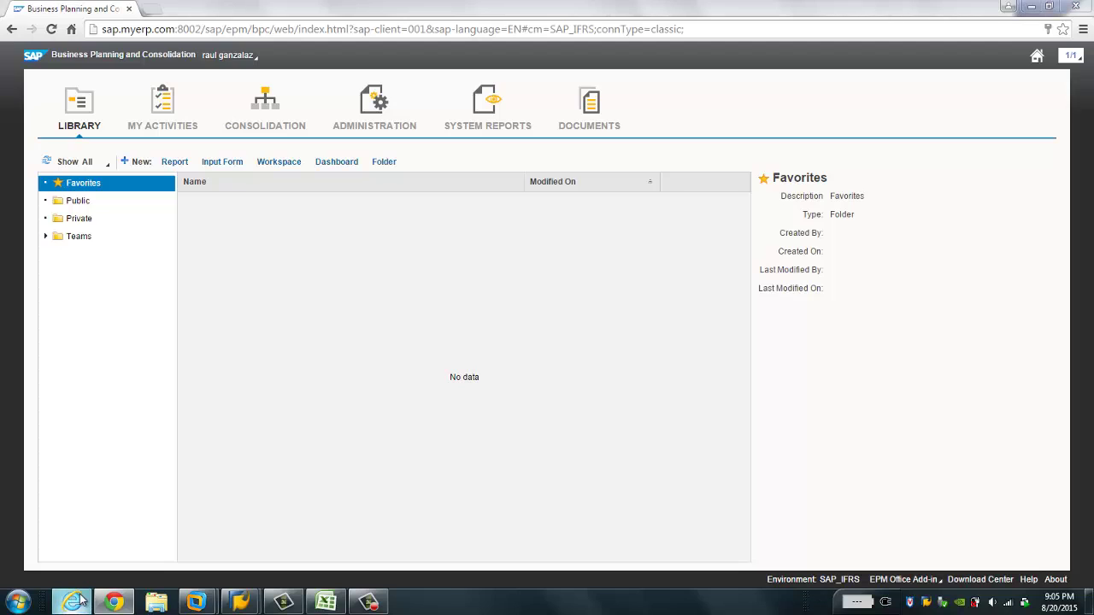
left_click(248, 28)
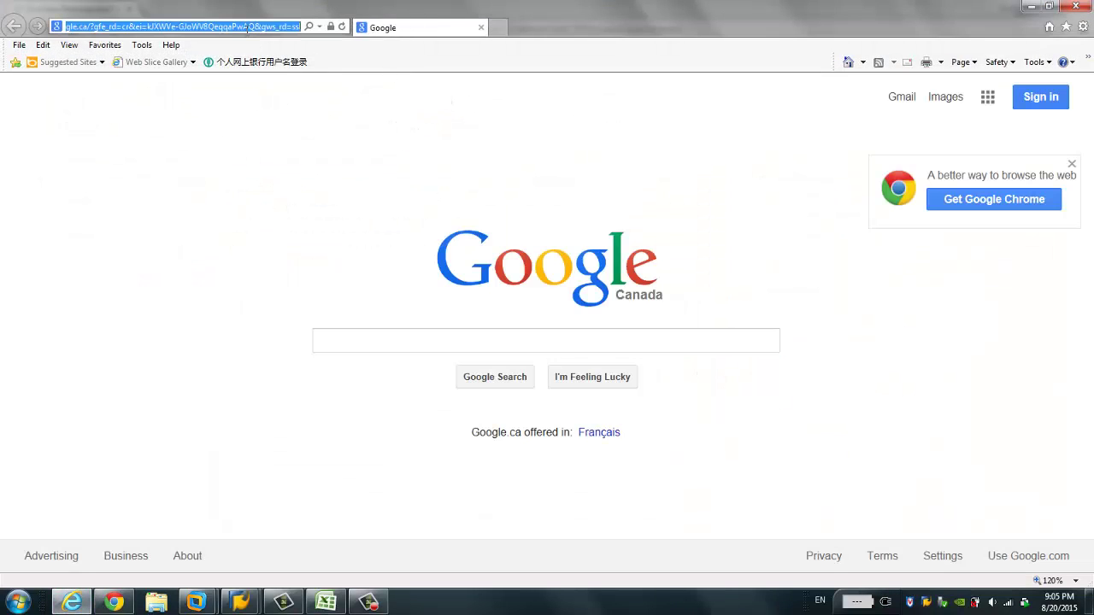
key("ctrl+v")
key("Return")
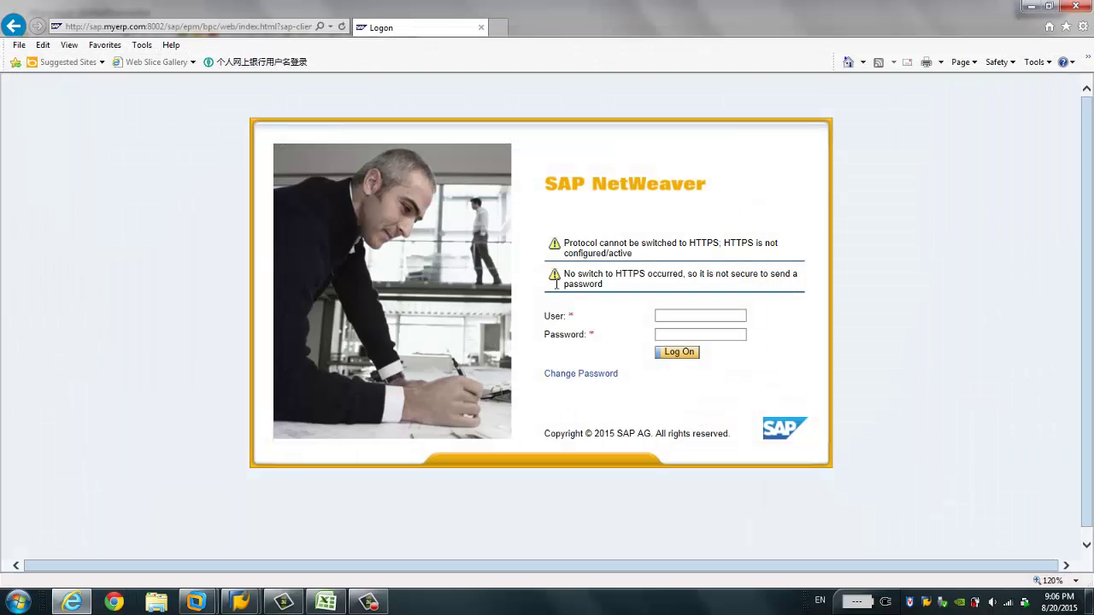
Step: Log on with the user ID and password, and view the EPM Office Add-in options offered in Internet Explorer
left_click(672, 313)
key("Return")
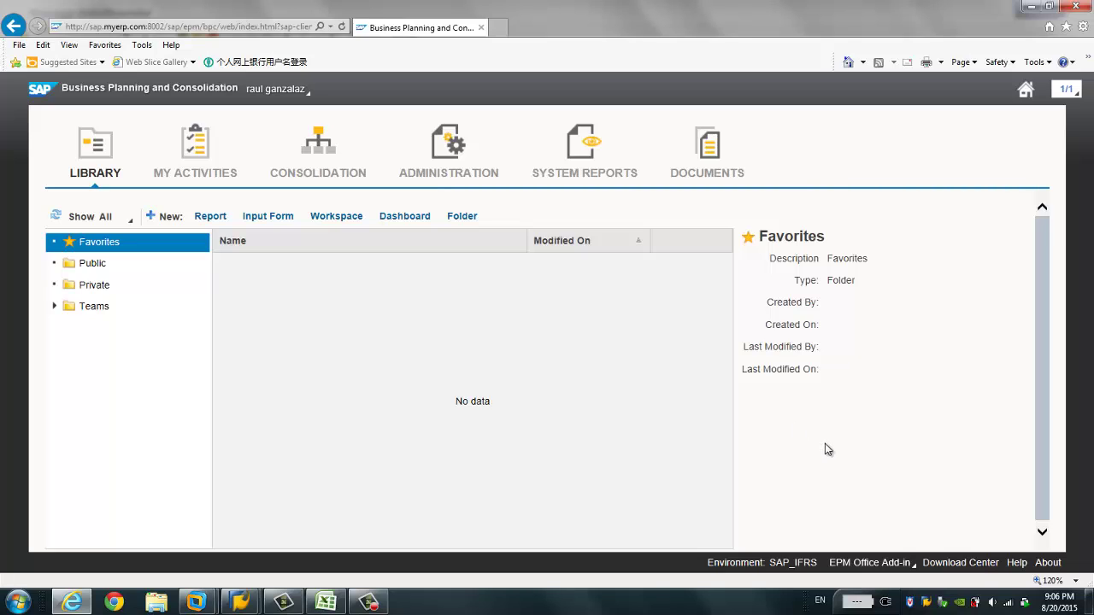
left_click(893, 563)
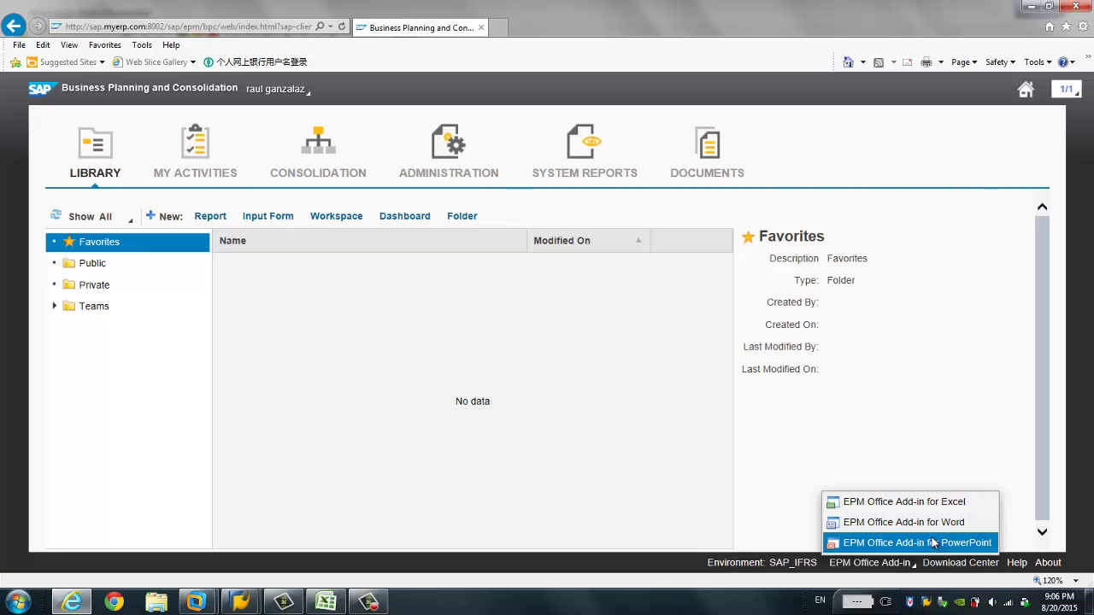
left_click(816, 437)
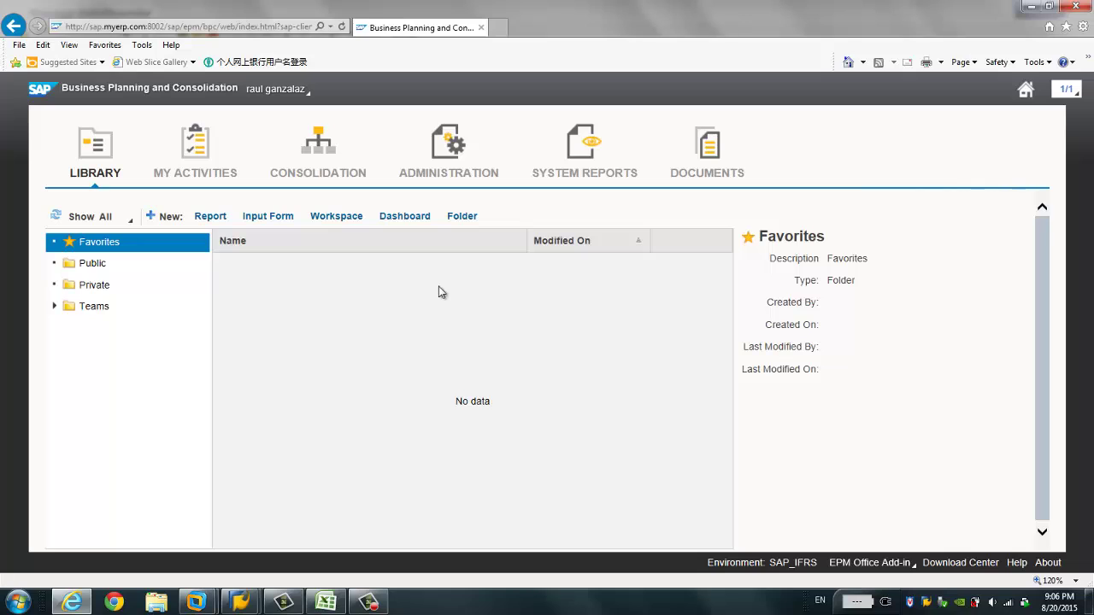
Step: Review My Activities and the Consolidation area, viewing the Consolidation Monitor and the Ownership Manager and closing each
left_click(204, 174)
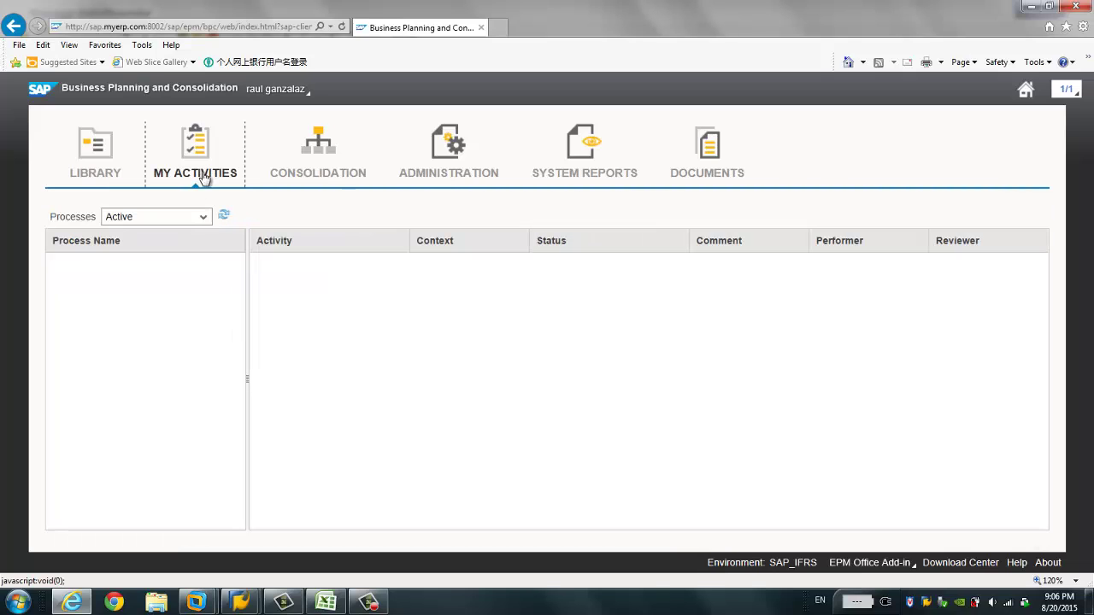
left_click(325, 181)
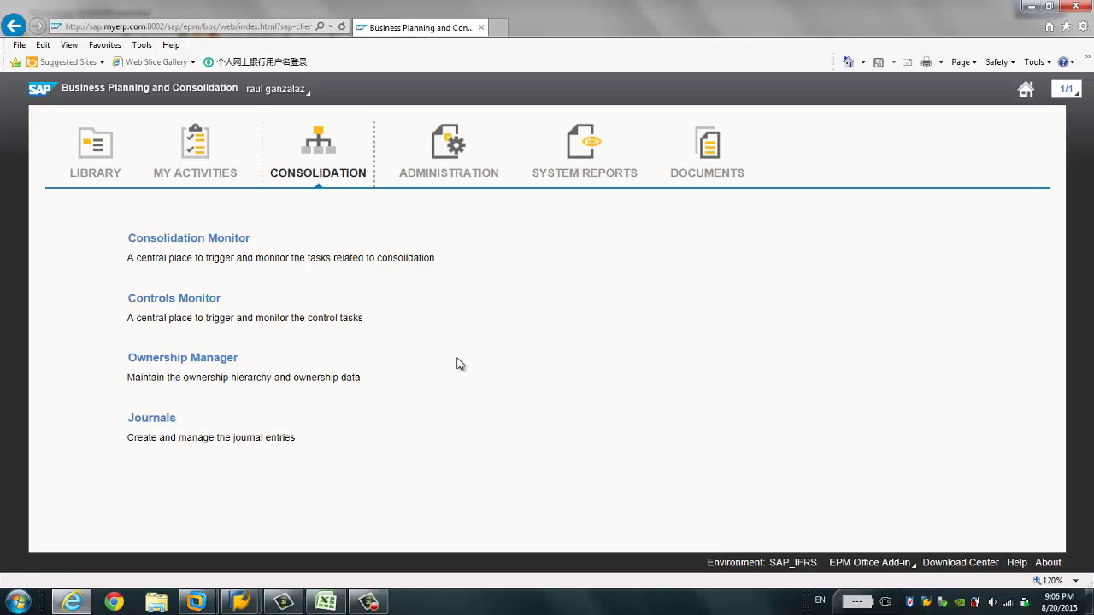
left_click(226, 242)
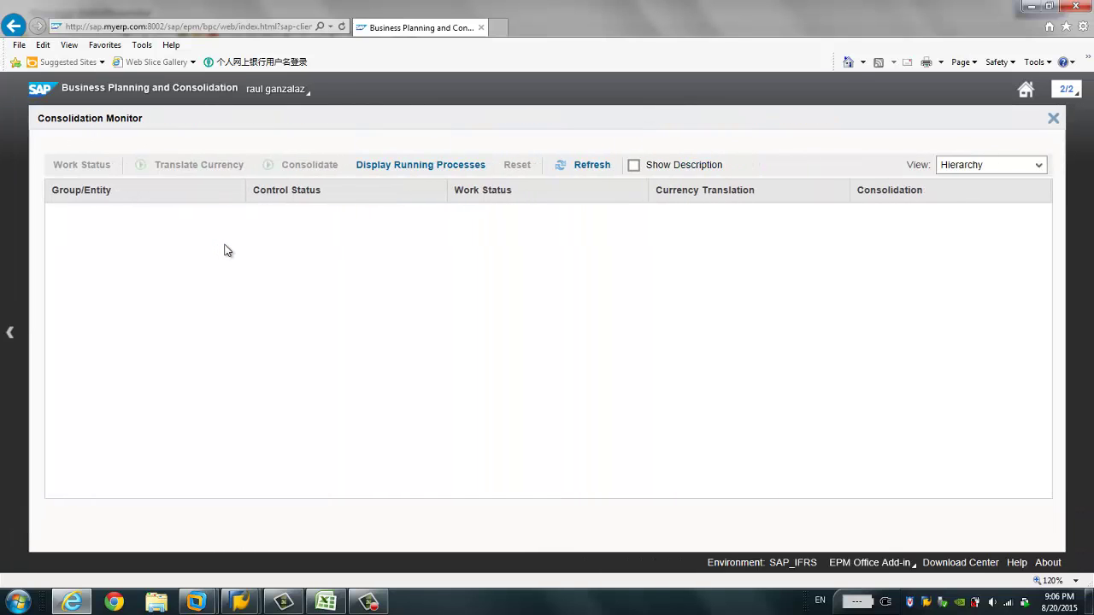
left_click(1053, 118)
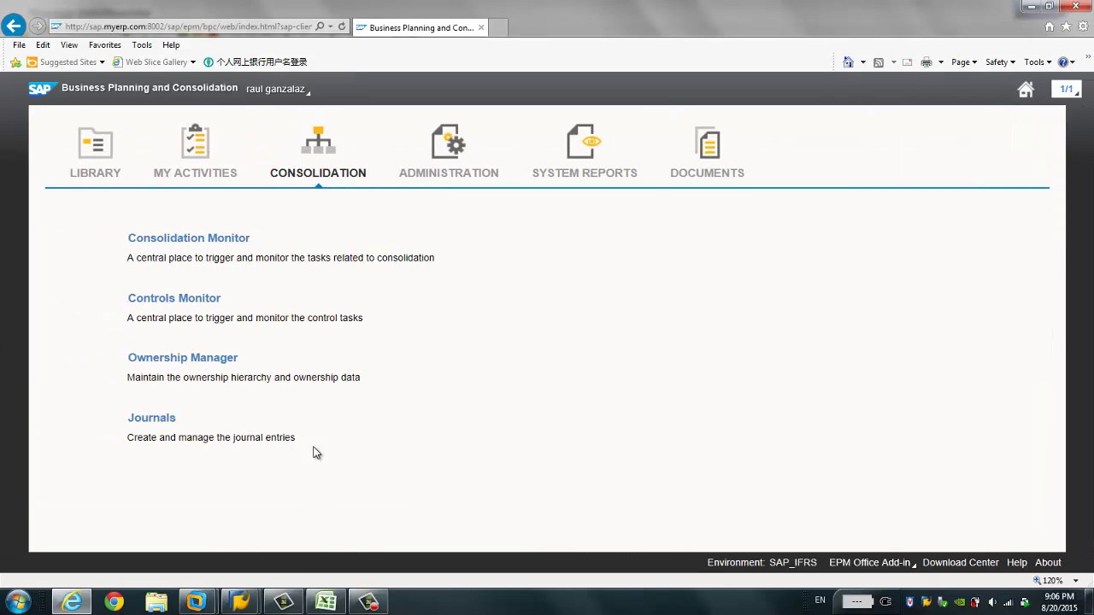
left_click(203, 363)
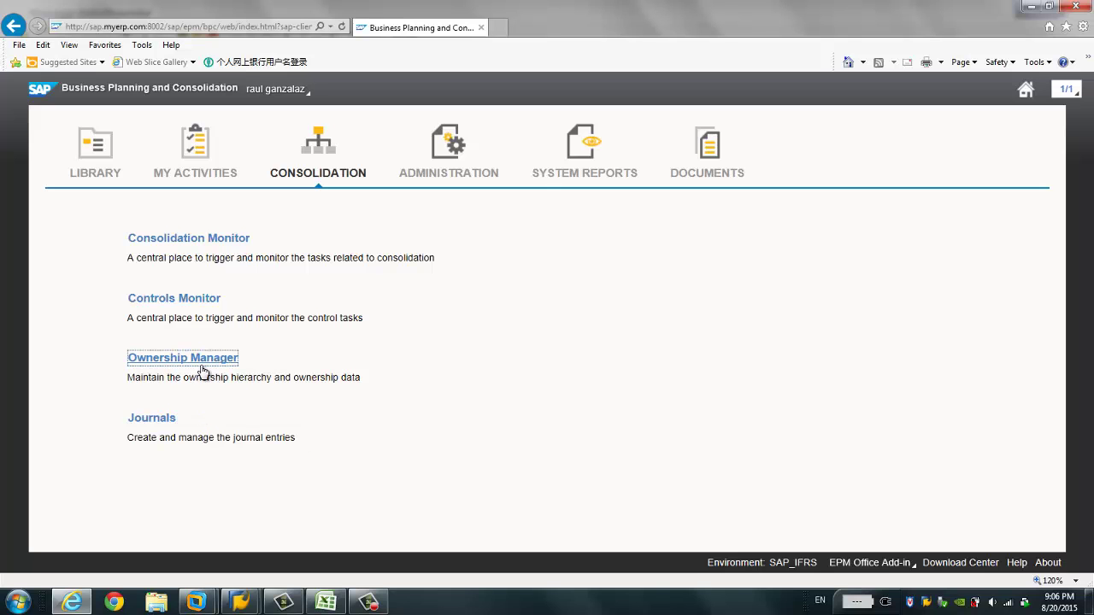
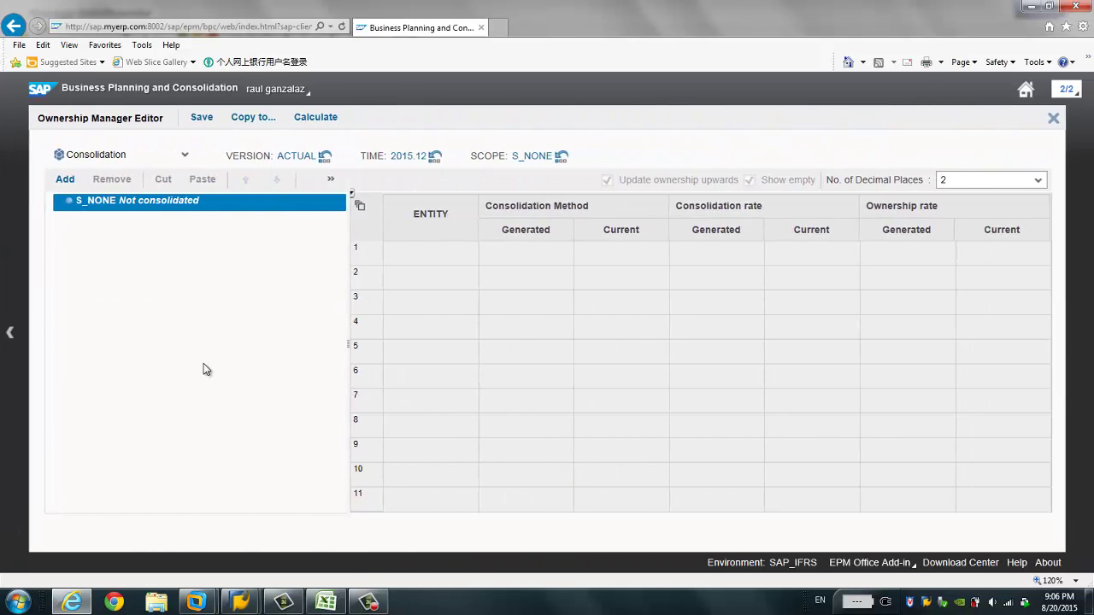
left_click(1072, 118)
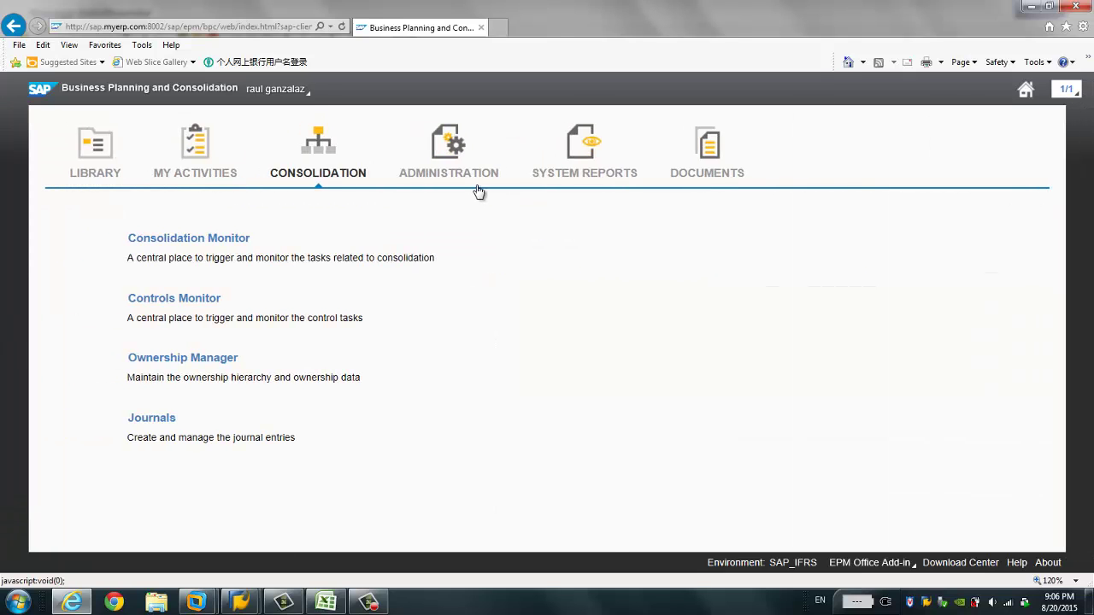
Step: Review the Administration area, viewing the dimensions list and the entries under Rules, and return to its overview
left_click(457, 175)
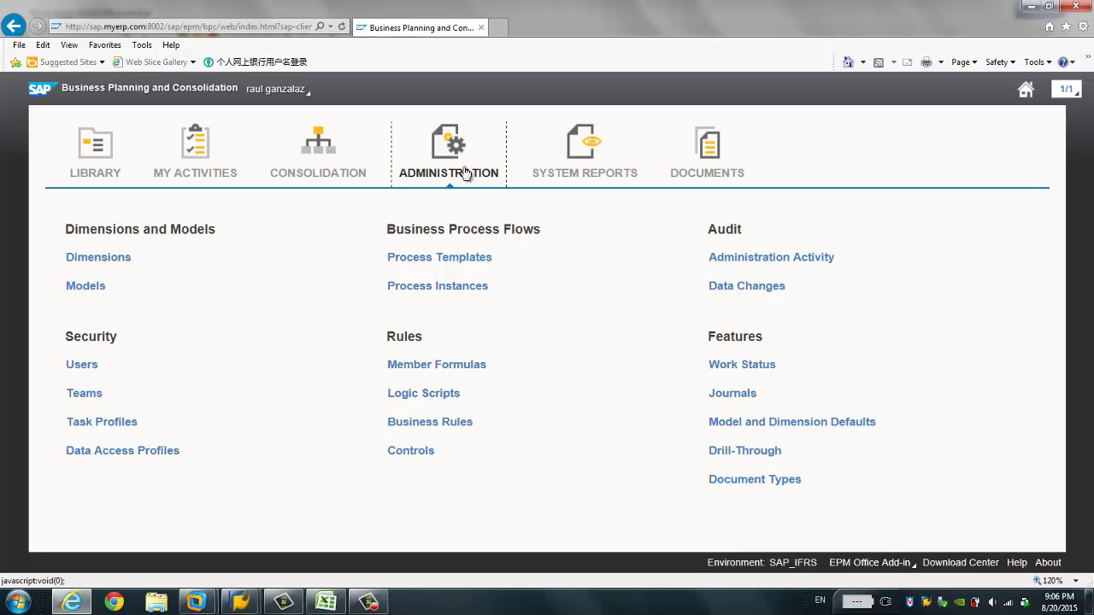
left_click(108, 261)
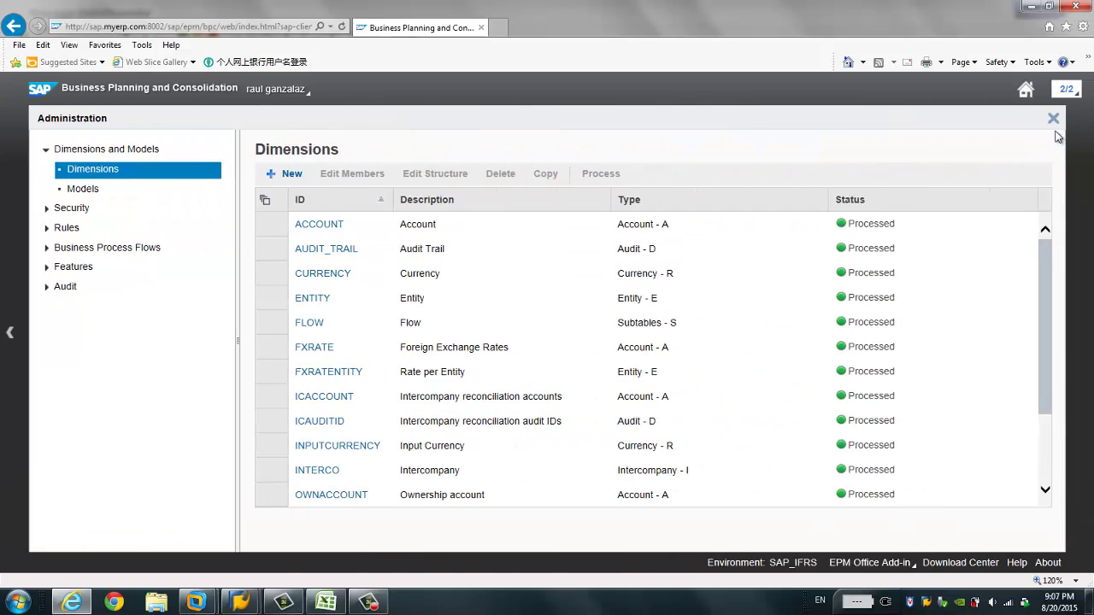
left_click(50, 230)
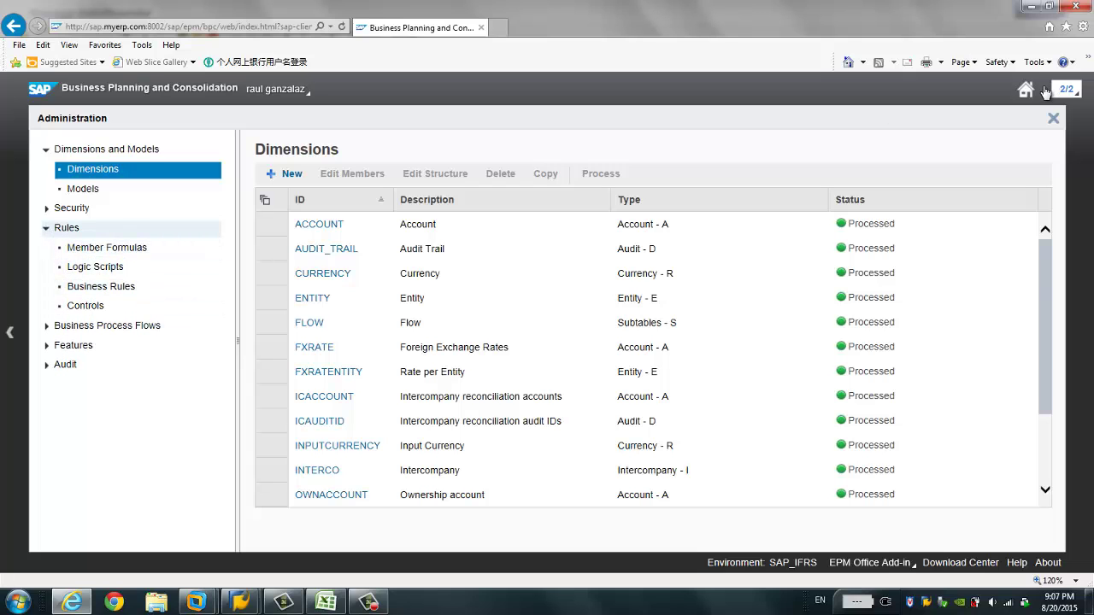
left_click(1052, 118)
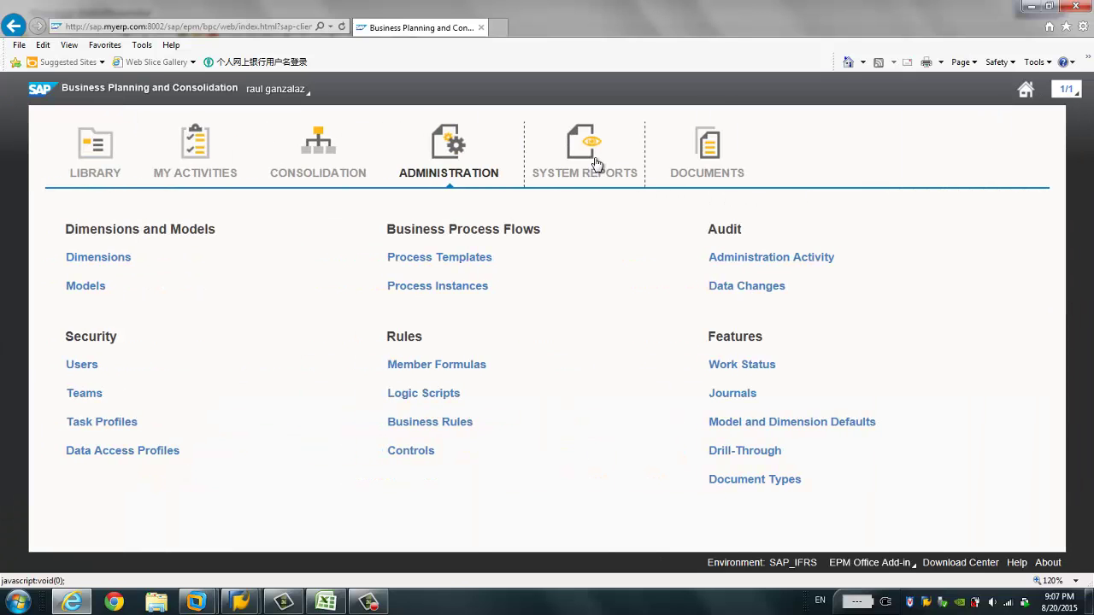
Step: View the System Reports overview and the Documents page
left_click(593, 158)
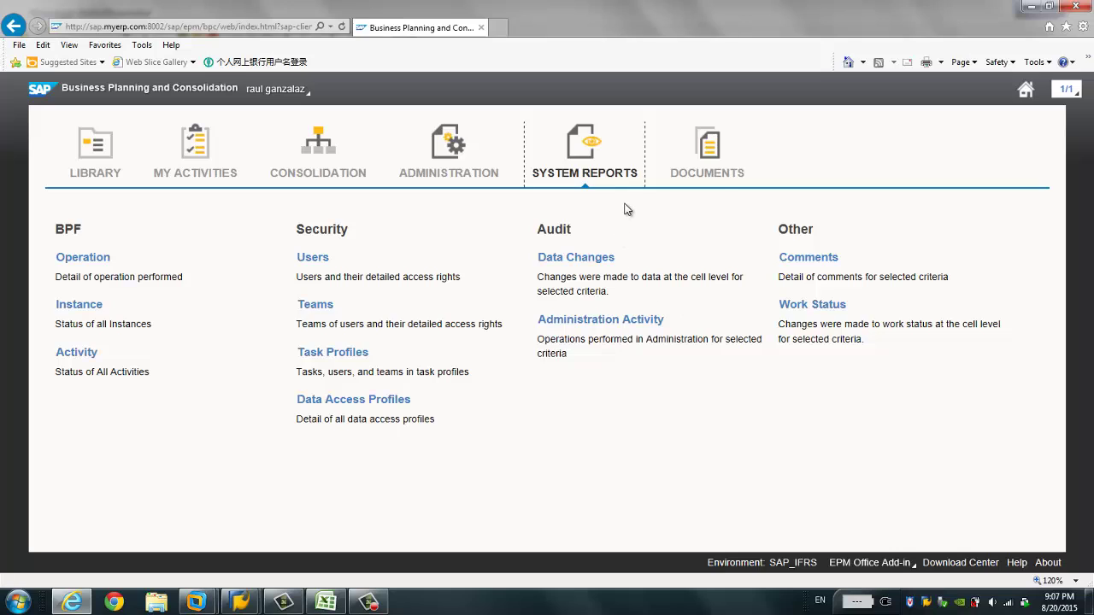
left_click(717, 176)
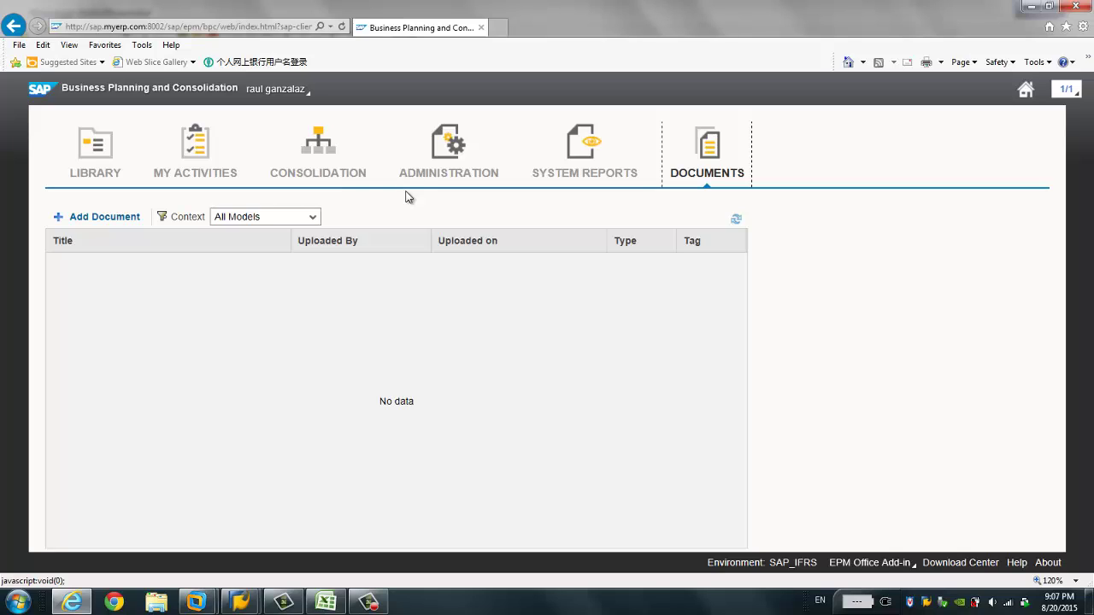
Step: Launch the EPM Office Add-in for Excel and connect to the SAP_IFRS Consolidation model on sap.myerp.com
left_click(909, 568)
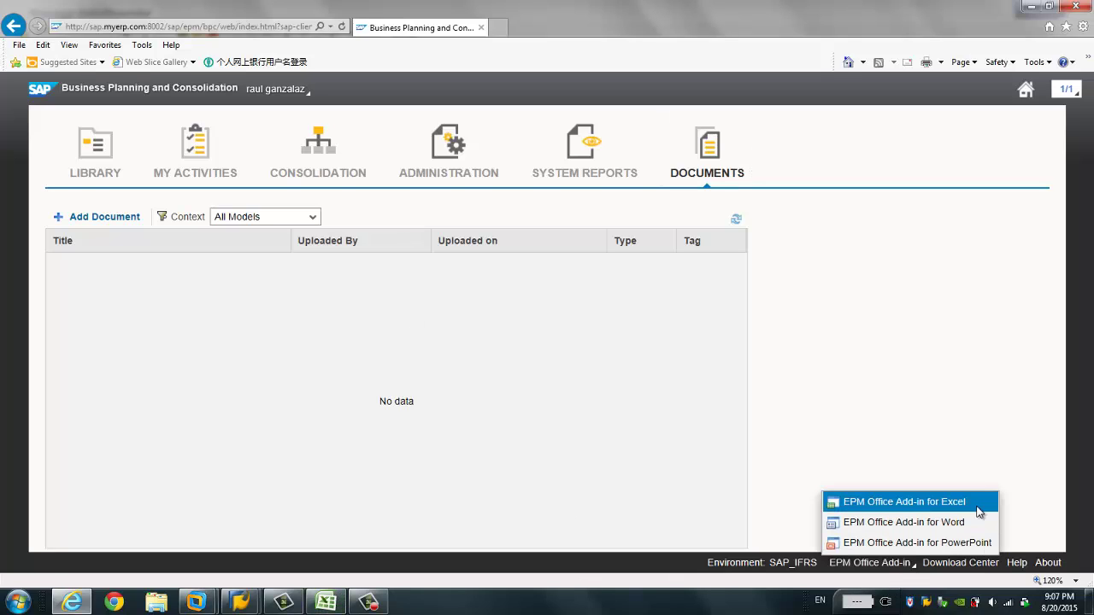
left_click(967, 504)
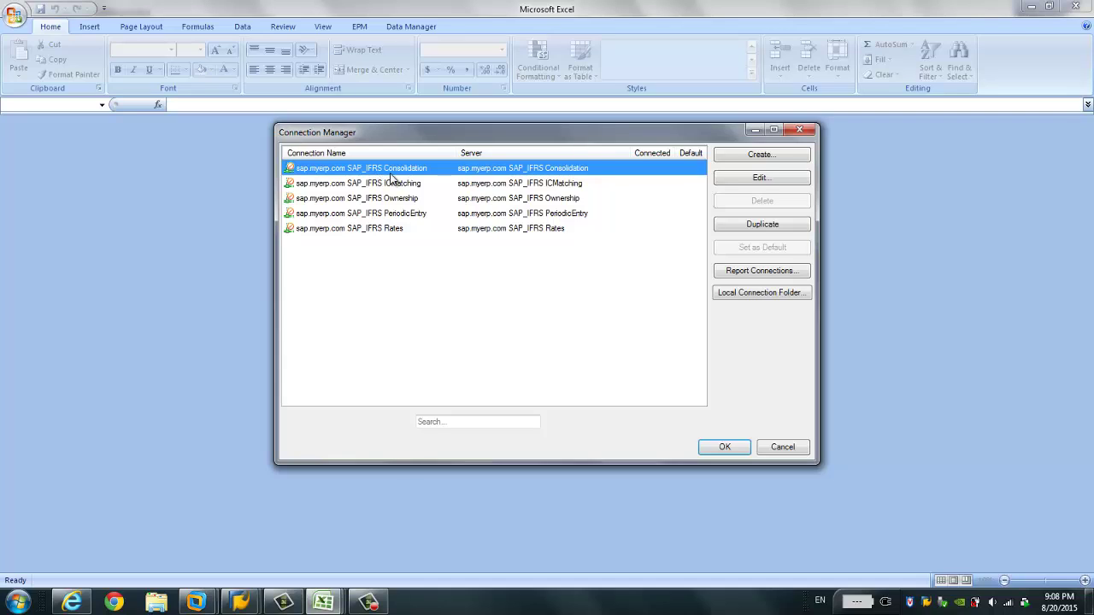
double_click(476, 172)
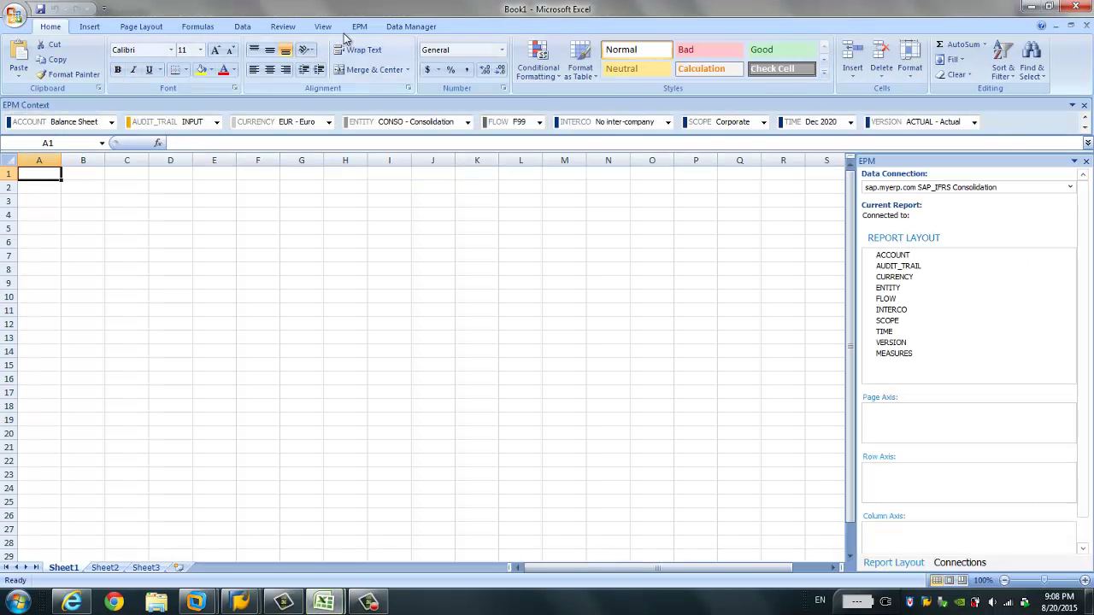
Step: Open the 10 BALANCE SHEET.XLTX input form from the ACTUAL\INPUT FORMS folder on the server
left_click(359, 27)
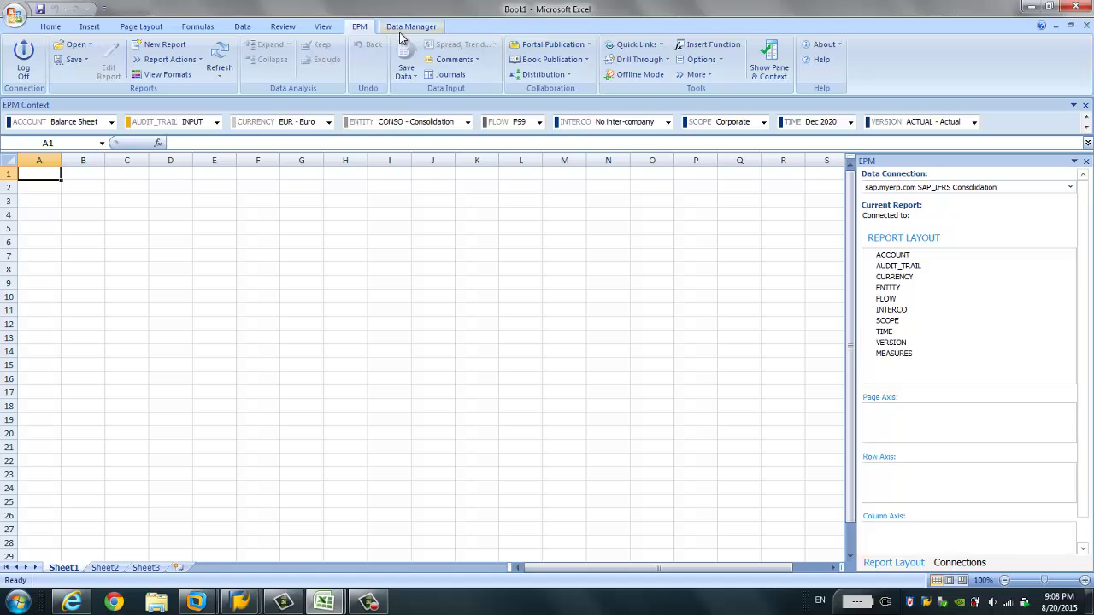
left_click(75, 44)
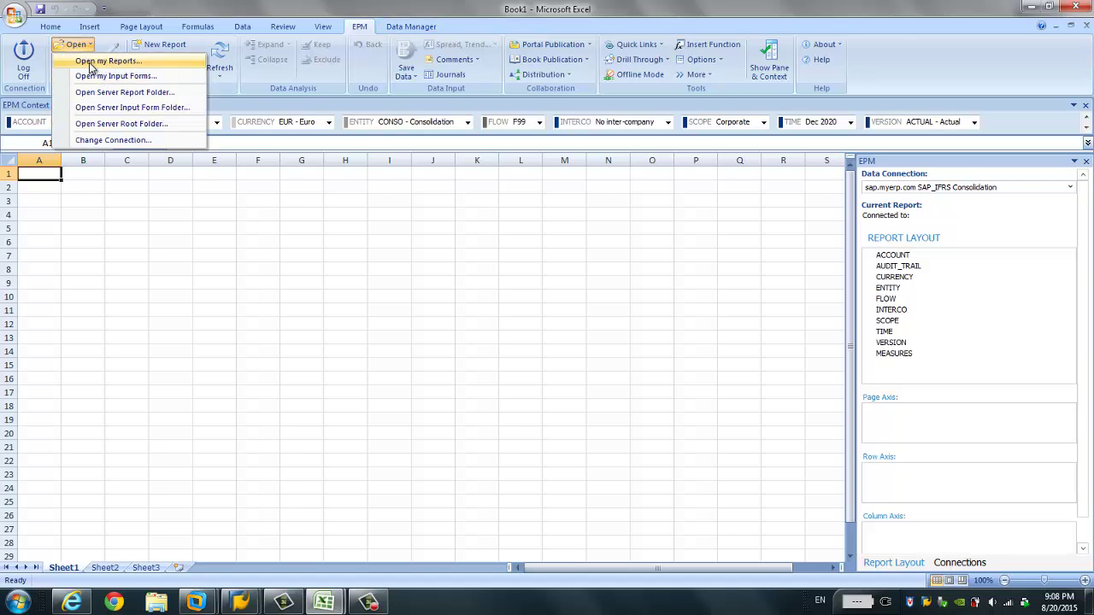
left_click(153, 108)
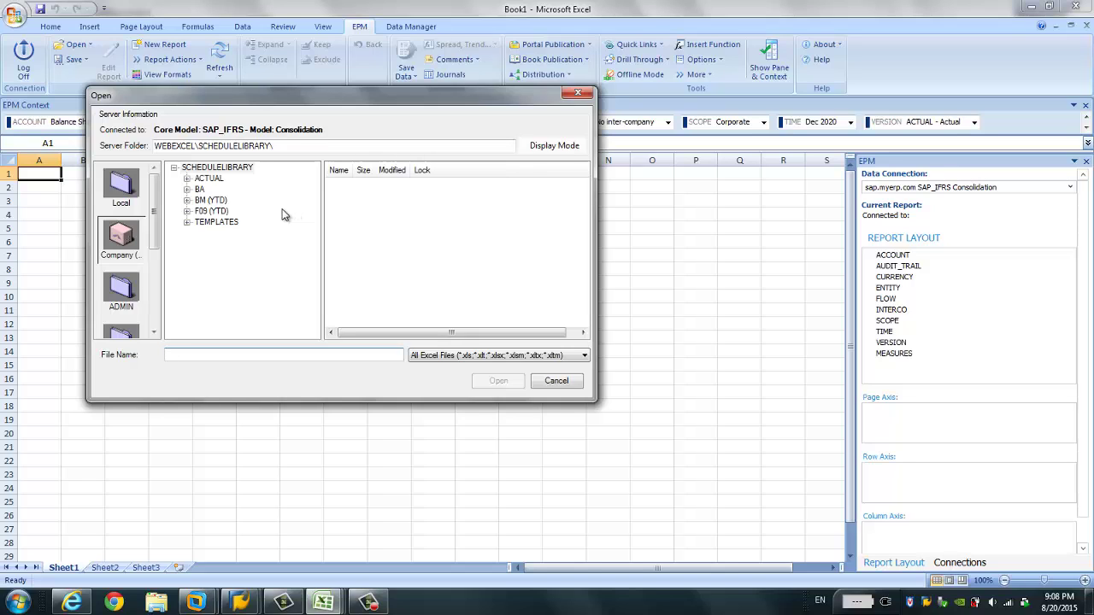
left_click(187, 178)
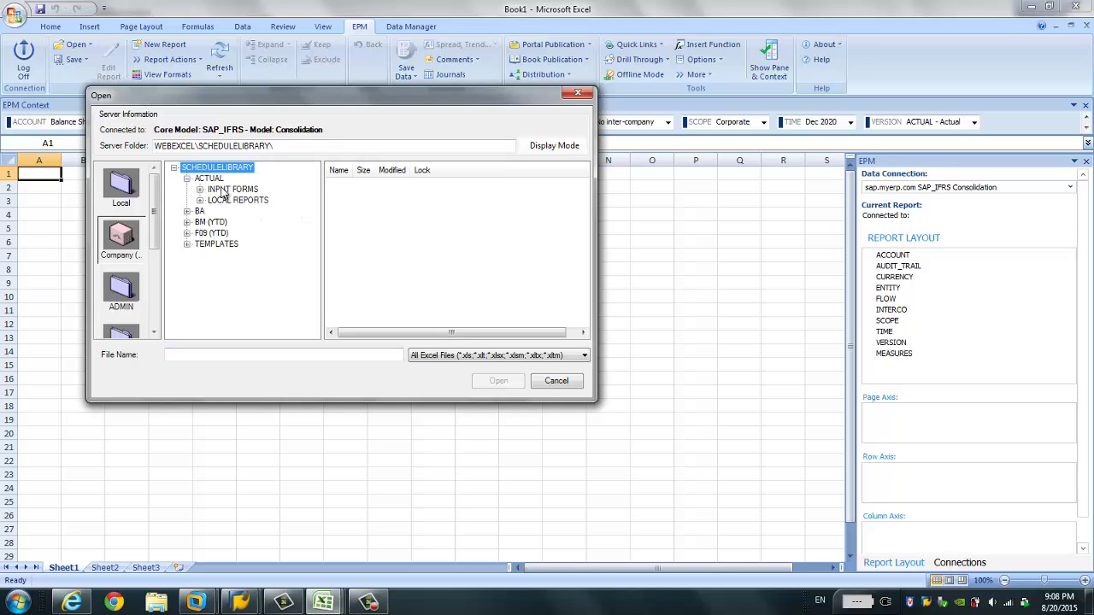
left_click(224, 190)
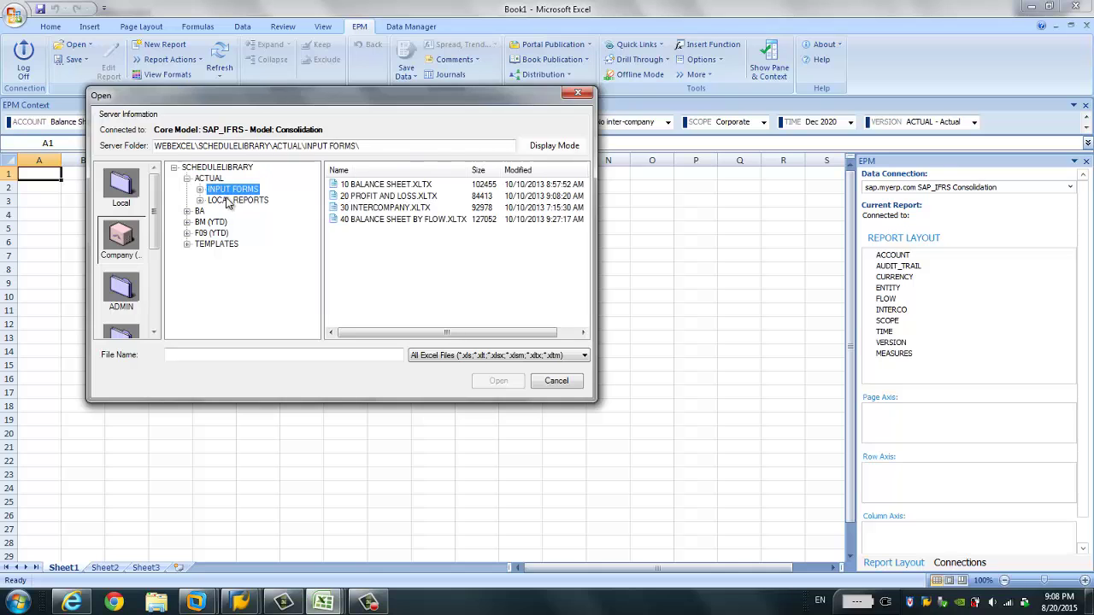
left_click(376, 185)
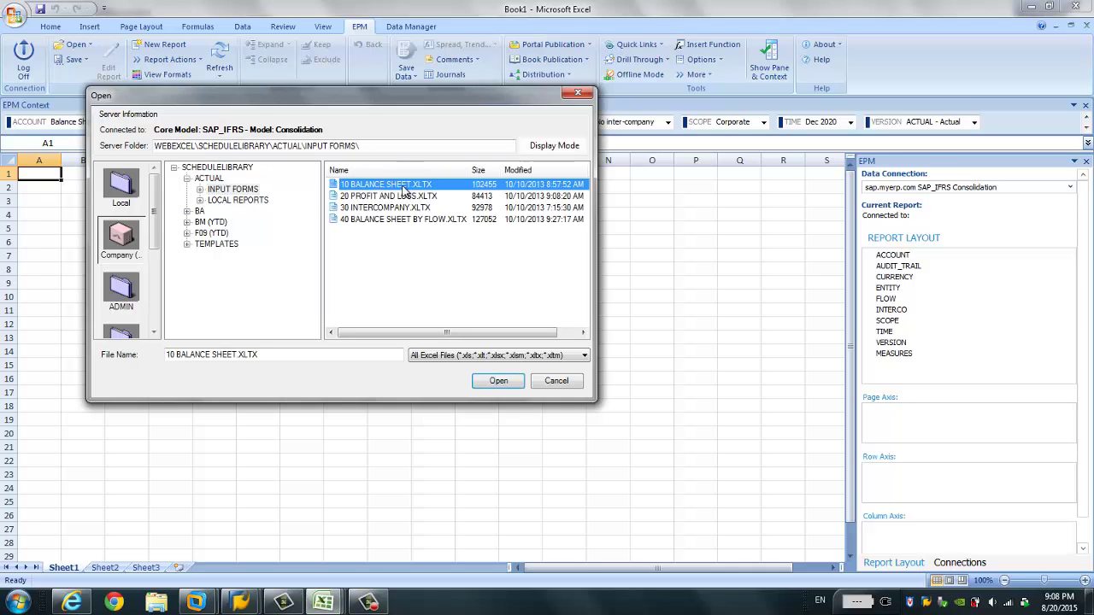
double_click(405, 190)
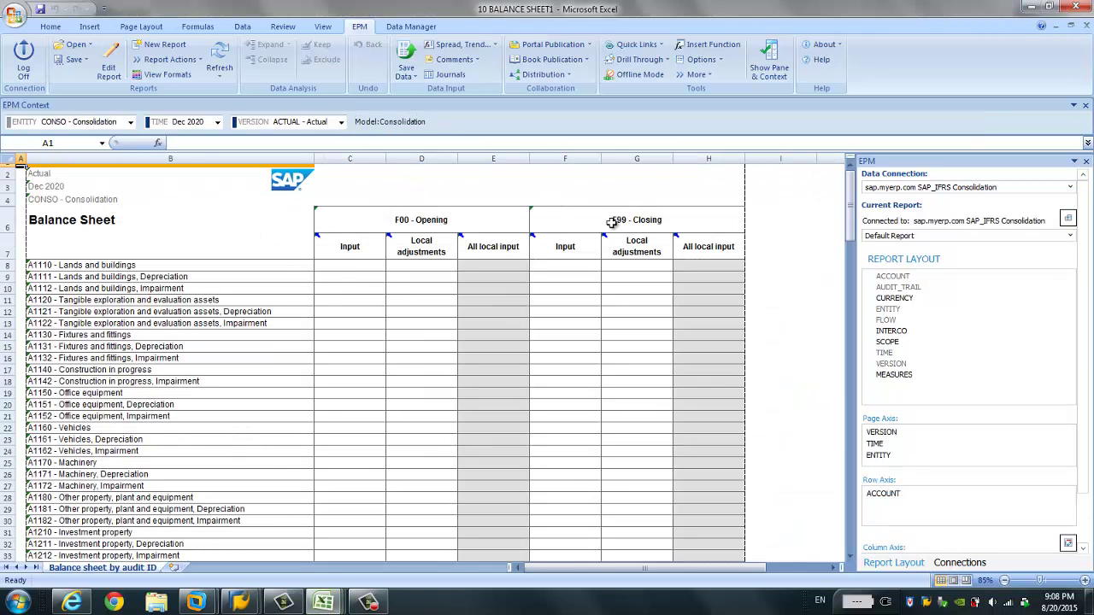
Step: Examine the balance sheet form's version, time and entity headers, its opening and closing columns, and the full list of account rows
left_click(565, 298)
scroll(565, 296, "down", 5)
scroll(565, 295, "up", 5)
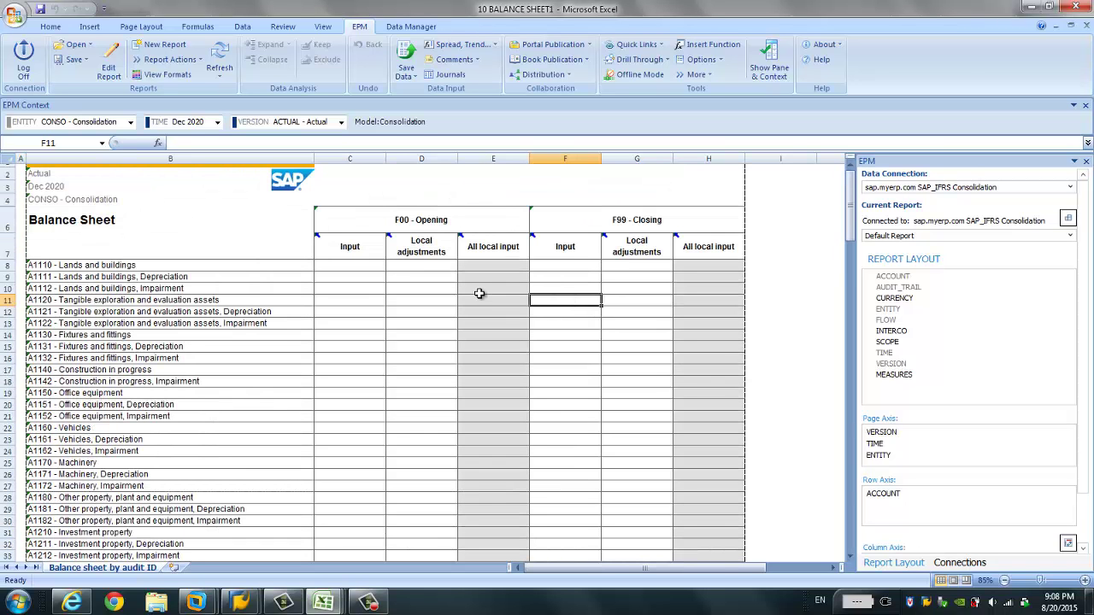
scroll(480, 293, "down", 1)
scroll(479, 293, "up", 1)
left_click(58, 198)
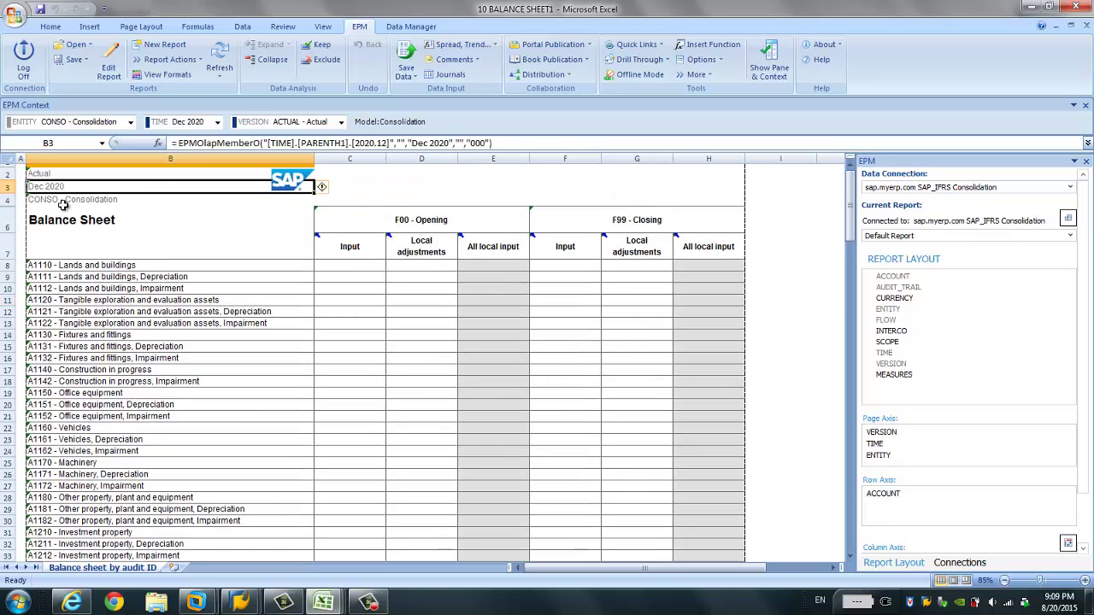
left_click(45, 176)
left_click(61, 188)
left_click(75, 201)
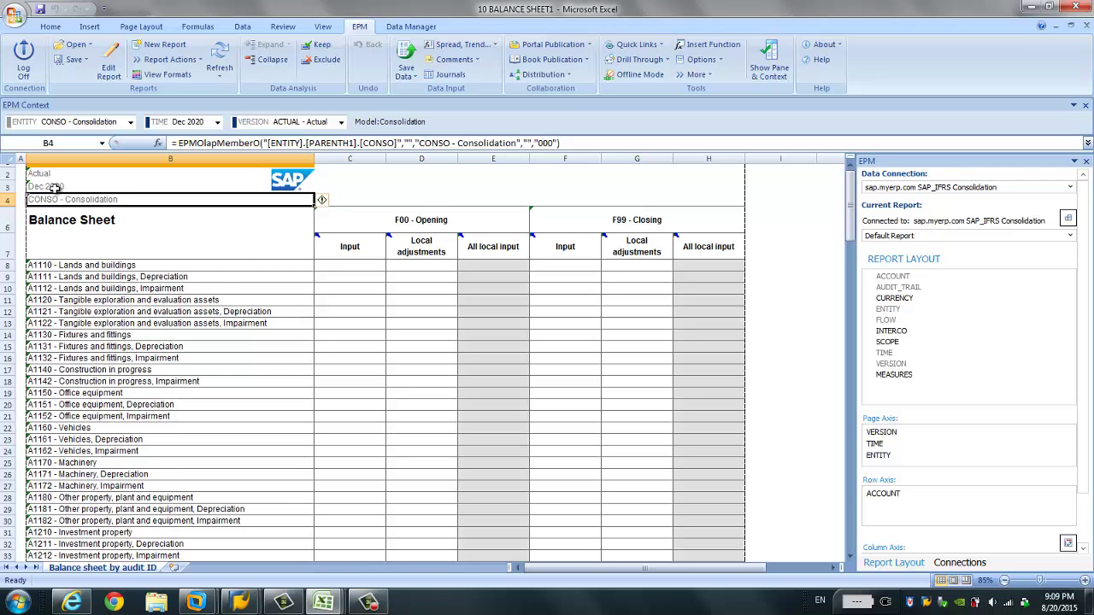
scroll(107, 285, "down", 20)
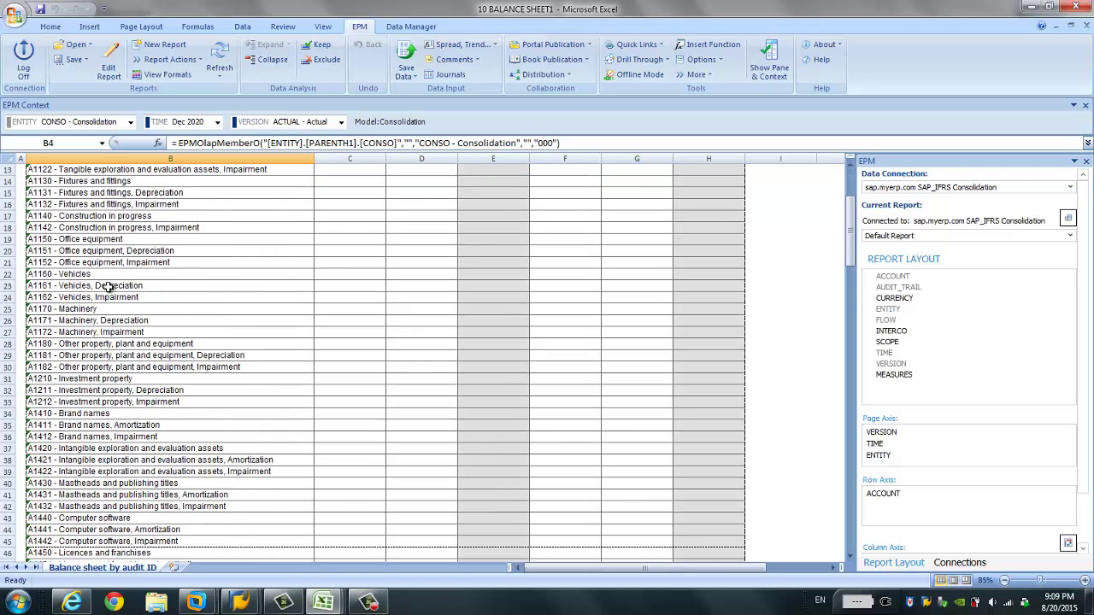
scroll(445, 412, "down", 20)
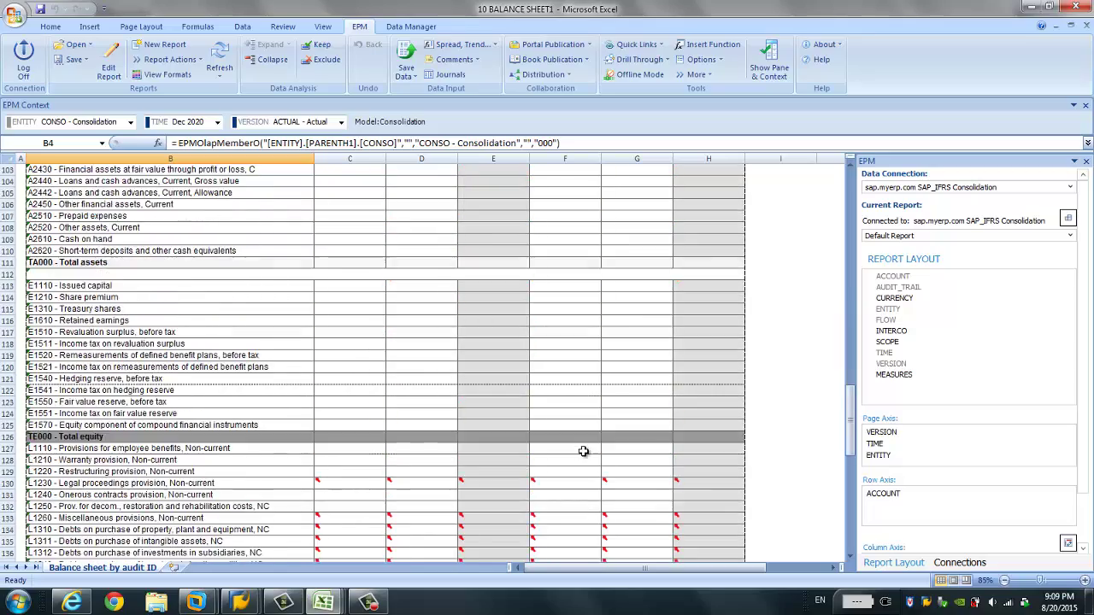
left_click_drag(850, 513, 843, 173)
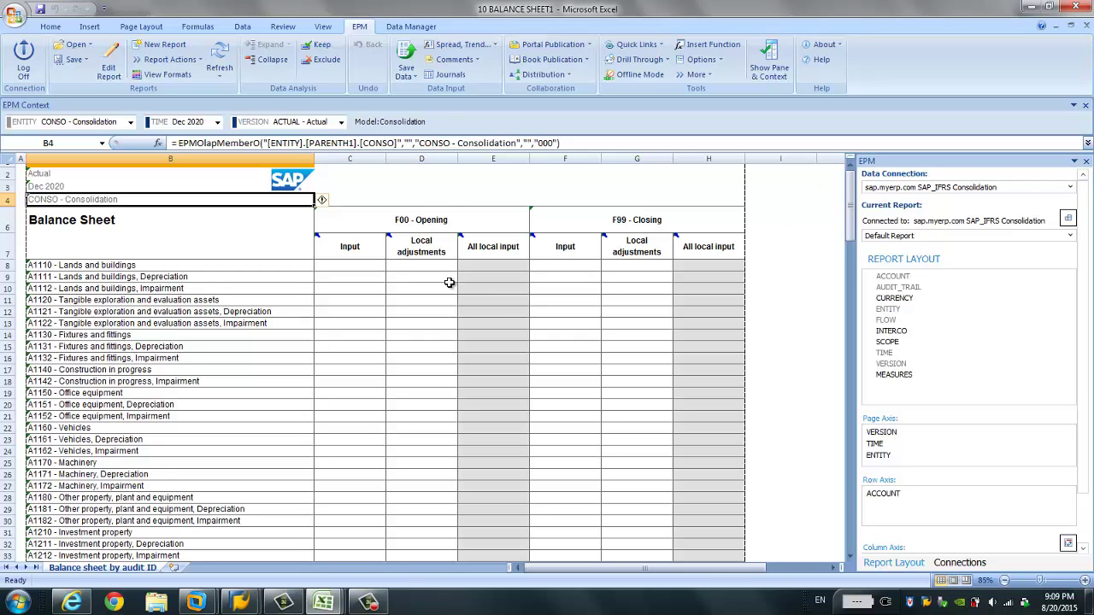
Step: Enter opening values of 10 for Input and 20 for Local adjustments on A1110 - Lands and buildings, and save the data to the model
left_click(369, 266)
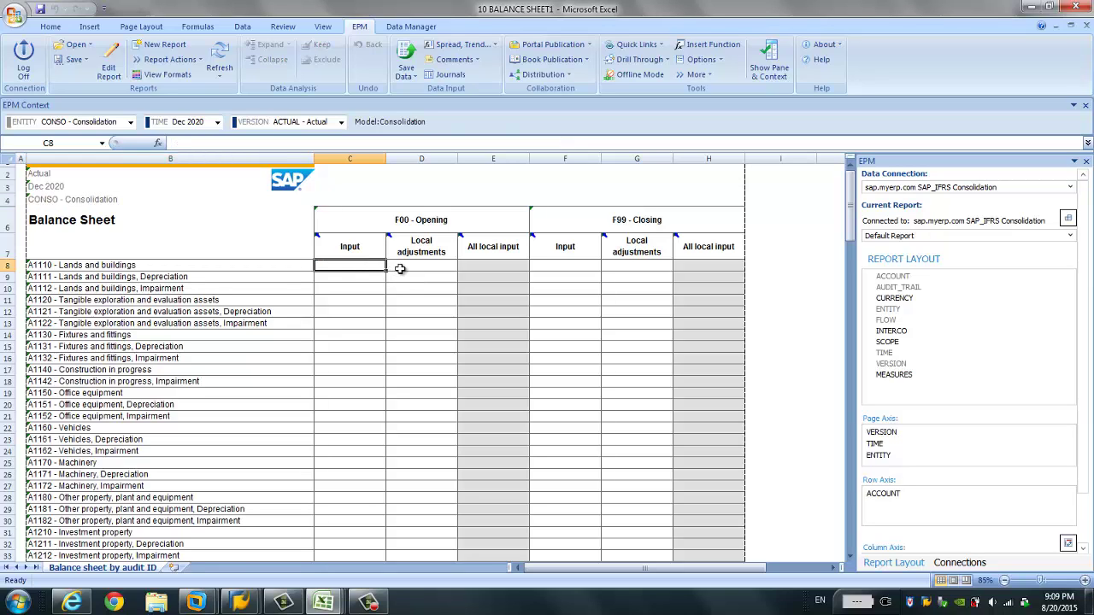
type("10")
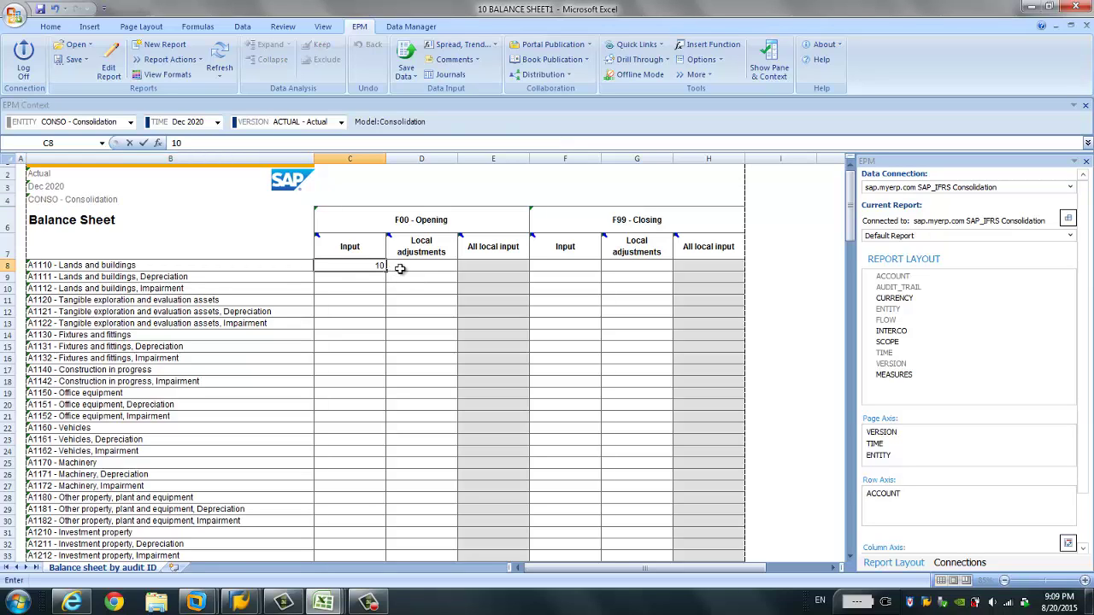
left_click(421, 264)
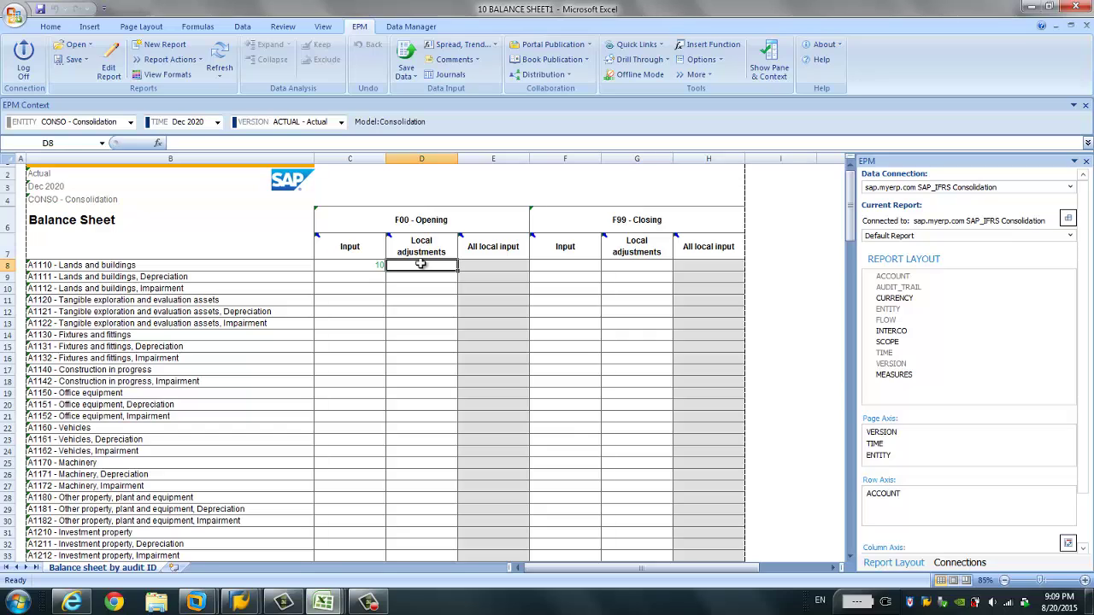
type("20")
key("Return")
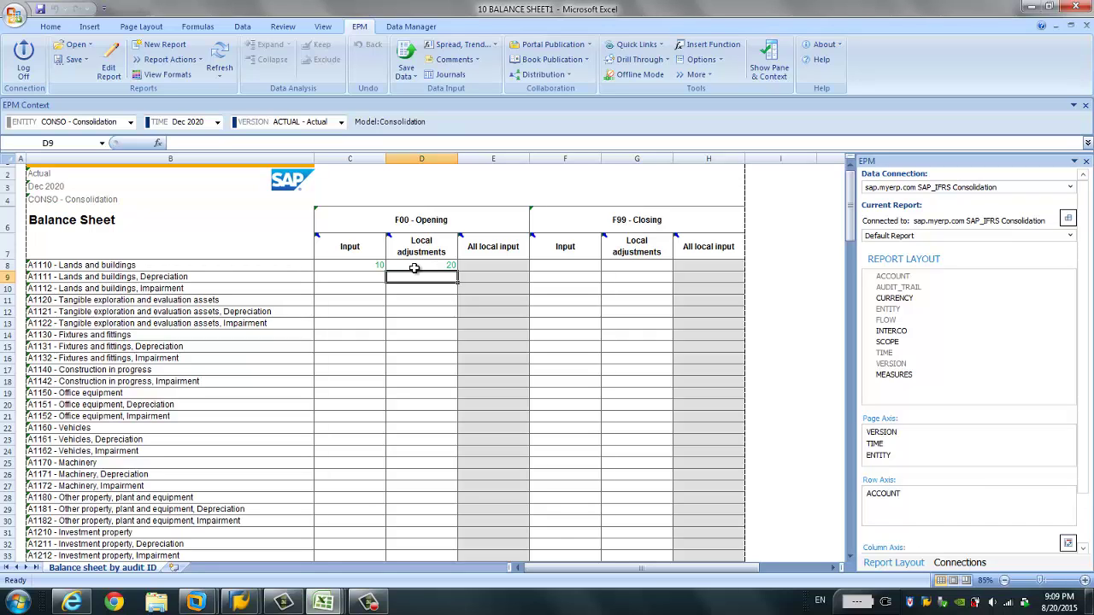
left_click(408, 67)
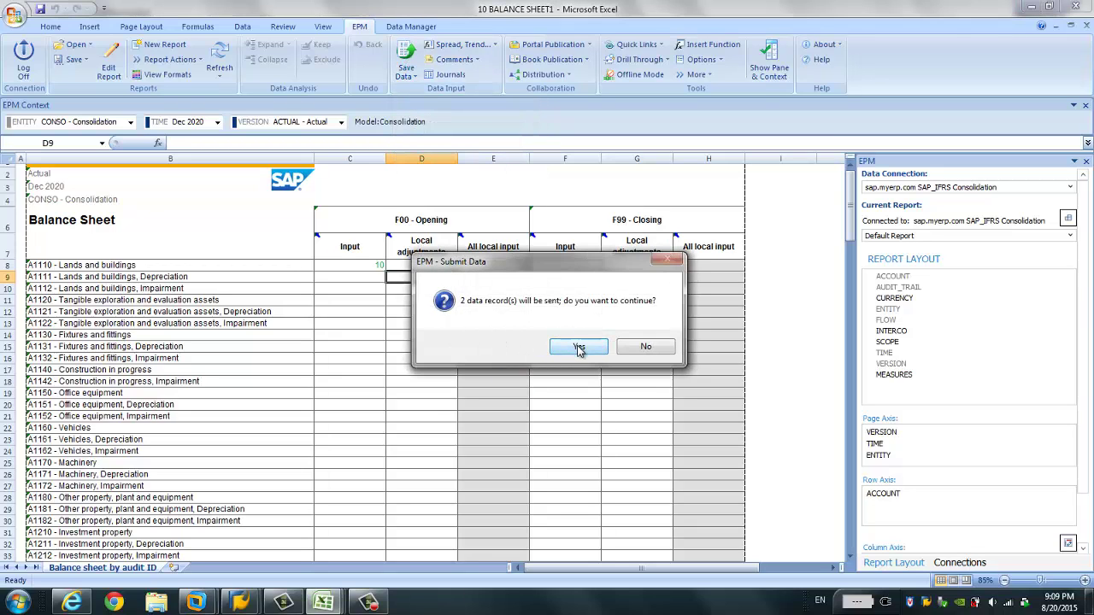
left_click(578, 345)
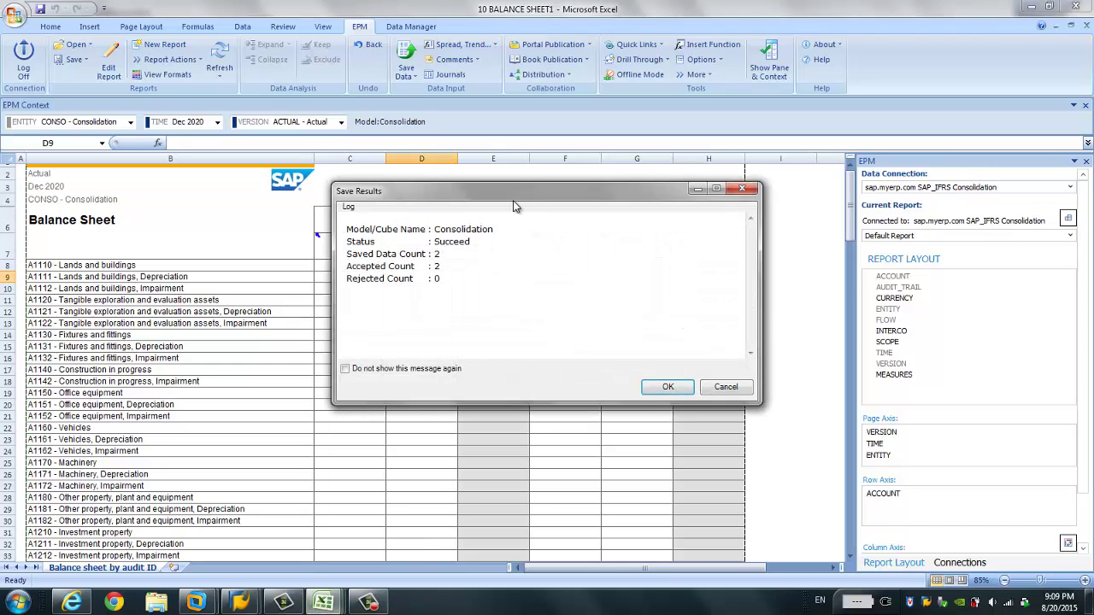
Step: Dismiss the save results and refresh the balance sheet form's data
left_click_drag(513, 201, 514, 193)
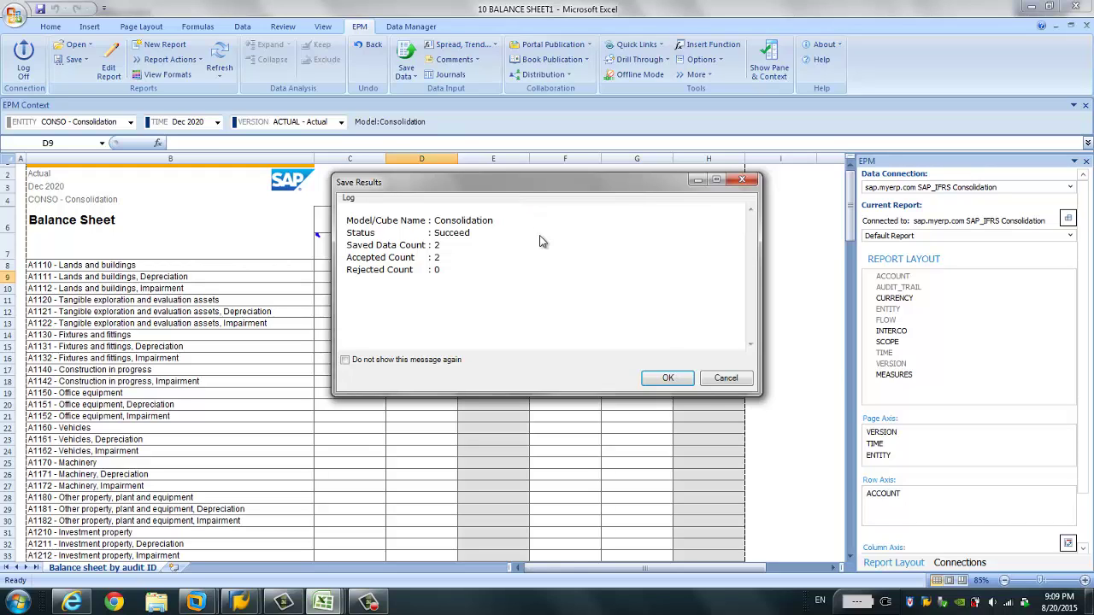
left_click(668, 377)
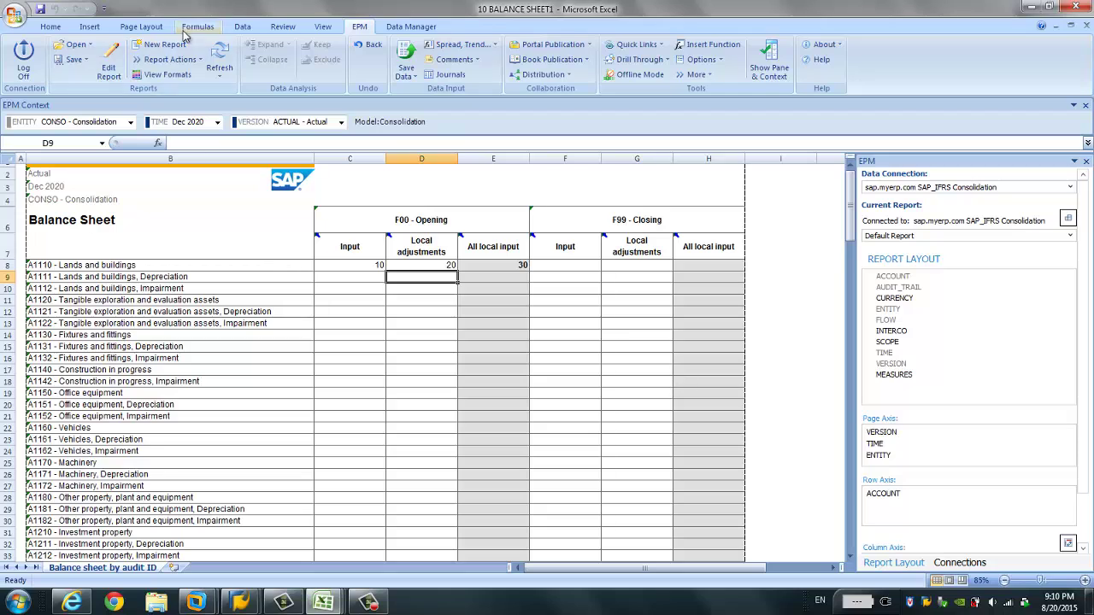
left_click(218, 57)
Step: Switch to SAP GUI's Manage InfoProvider screen, refresh the Consolidation InfoCube's request list and widen its DTP/InfoPackage column
mouse_move(240, 603)
left_click(329, 547)
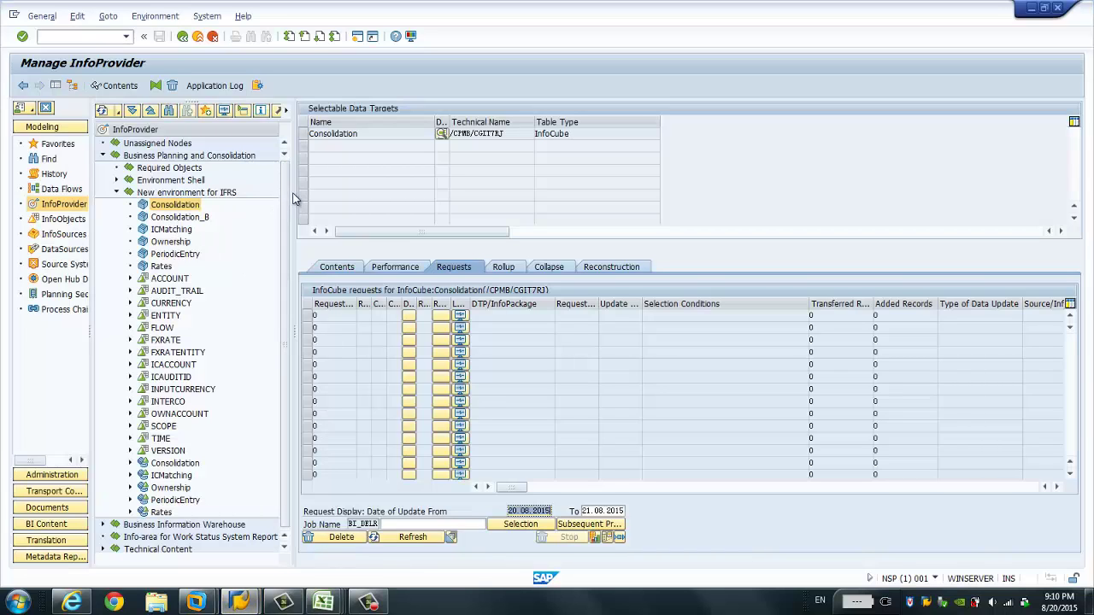
left_click_drag(294, 199, 521, 199)
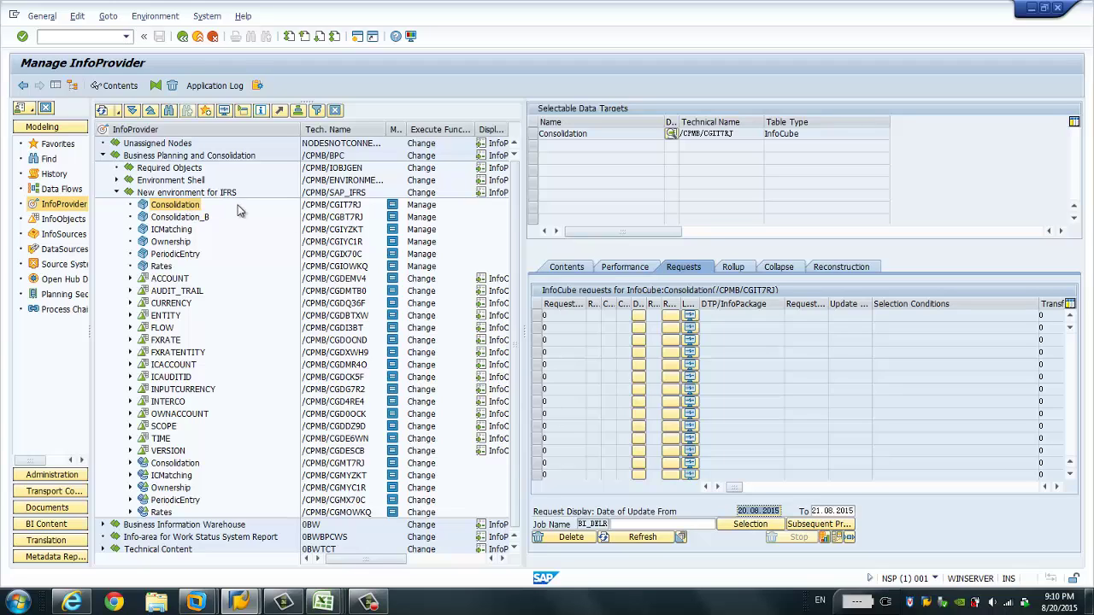
left_click(643, 537)
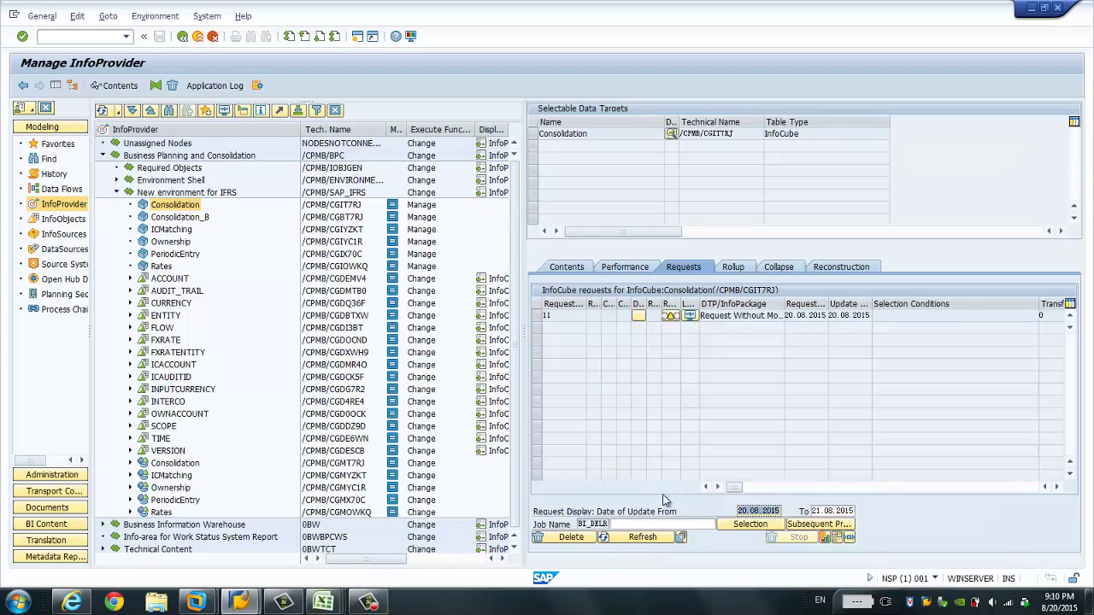
left_click_drag(527, 329, 406, 330)
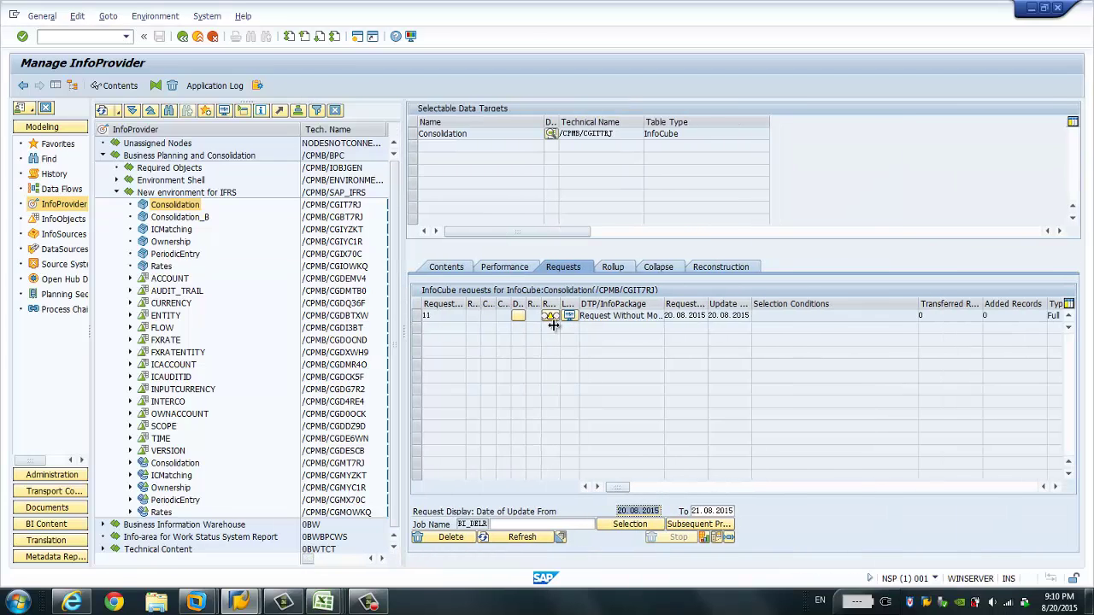
left_click_drag(664, 304, 759, 316)
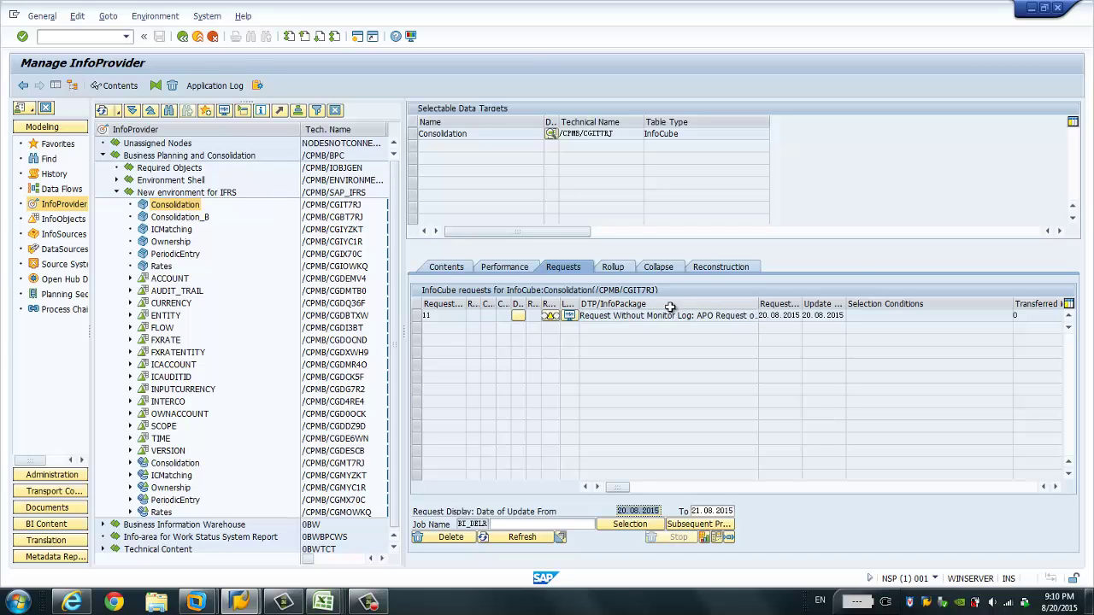
Step: List the Consolidation InfoCube's content, preselecting the characteristics and outputting all of them together with the SignData key figure
left_click(442, 268)
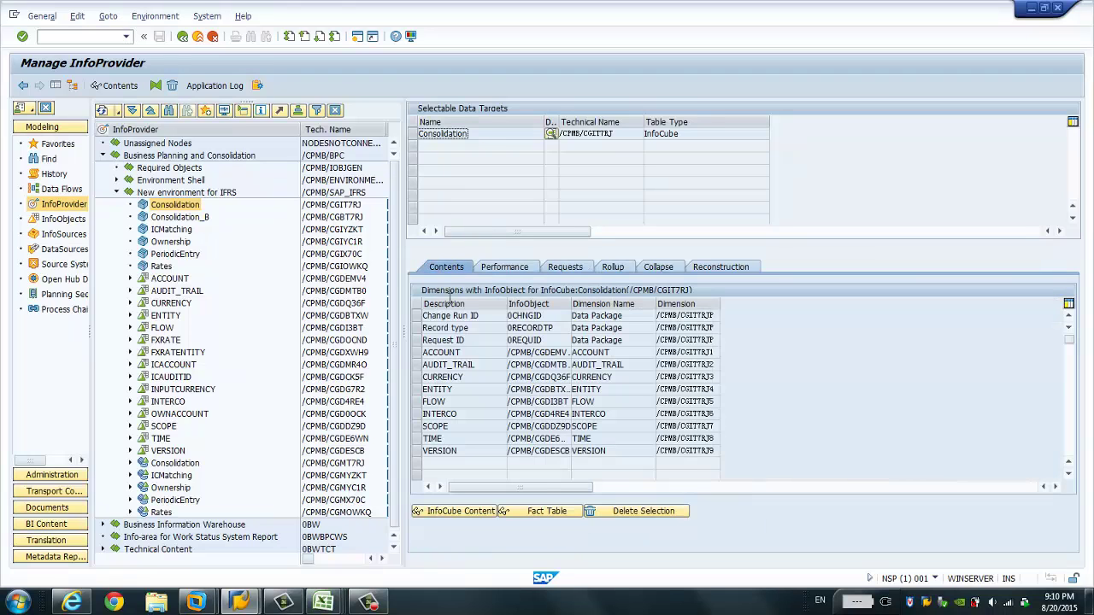
left_click(480, 511)
left_click(282, 360)
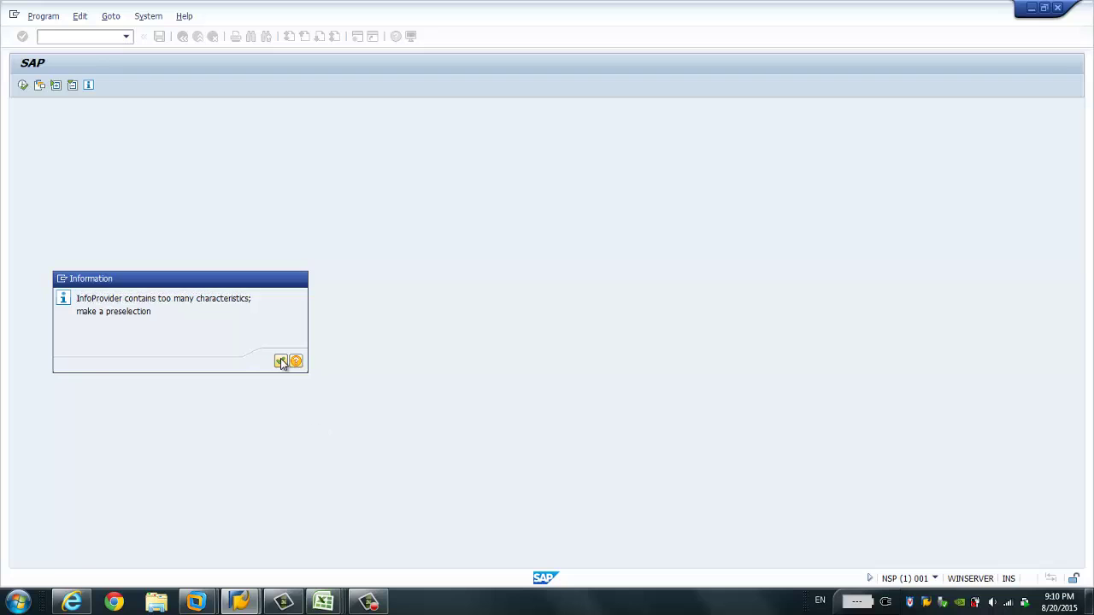
left_click(55, 131)
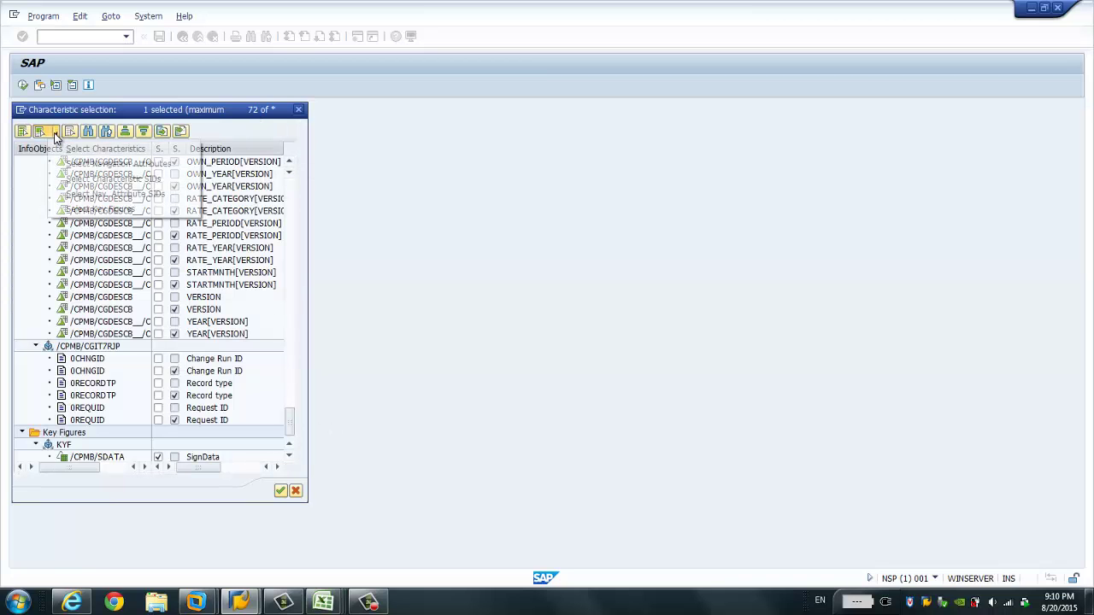
left_click(78, 151)
left_click(280, 490)
left_click(93, 86)
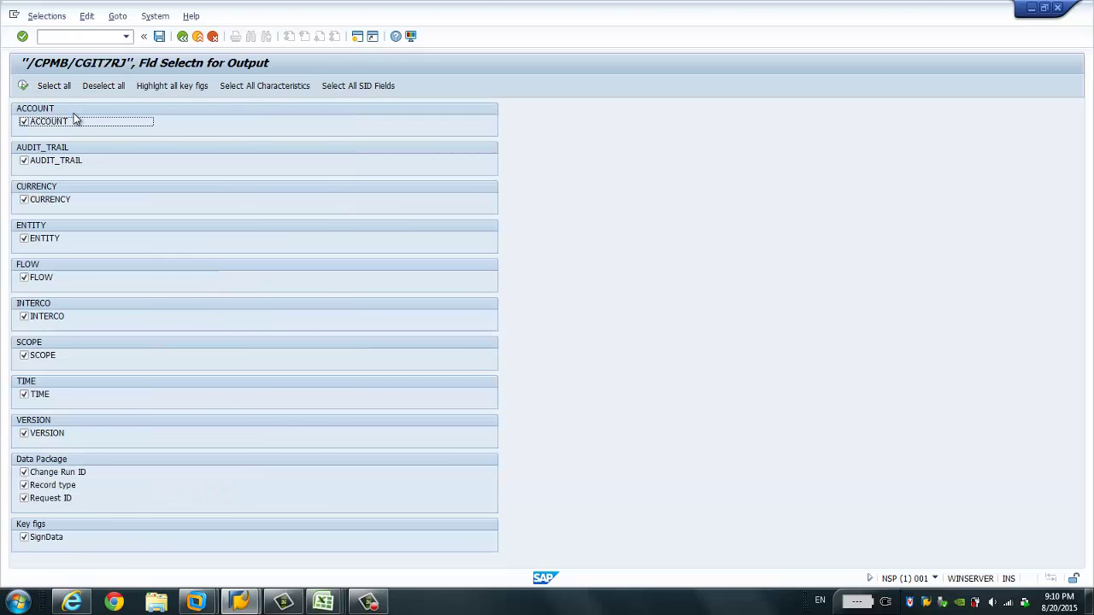
key("F8")
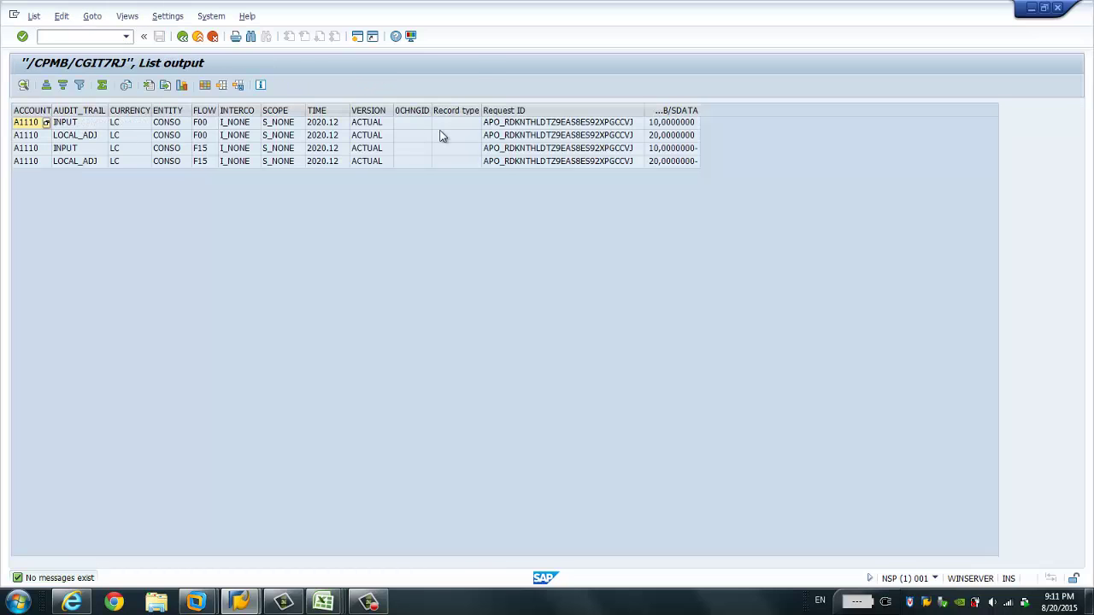
Step: Compare the INPUT and LOCAL_ADJ records for flows F00 and F15, widening the /CPMB/SDATA column, and leave the list
left_click(26, 149)
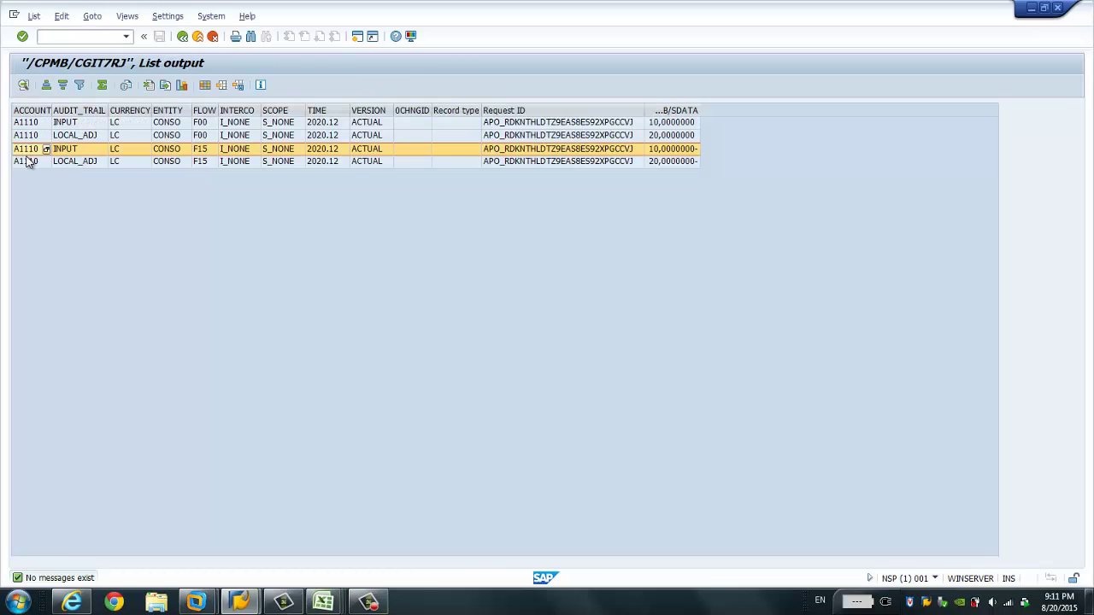
left_click(29, 161)
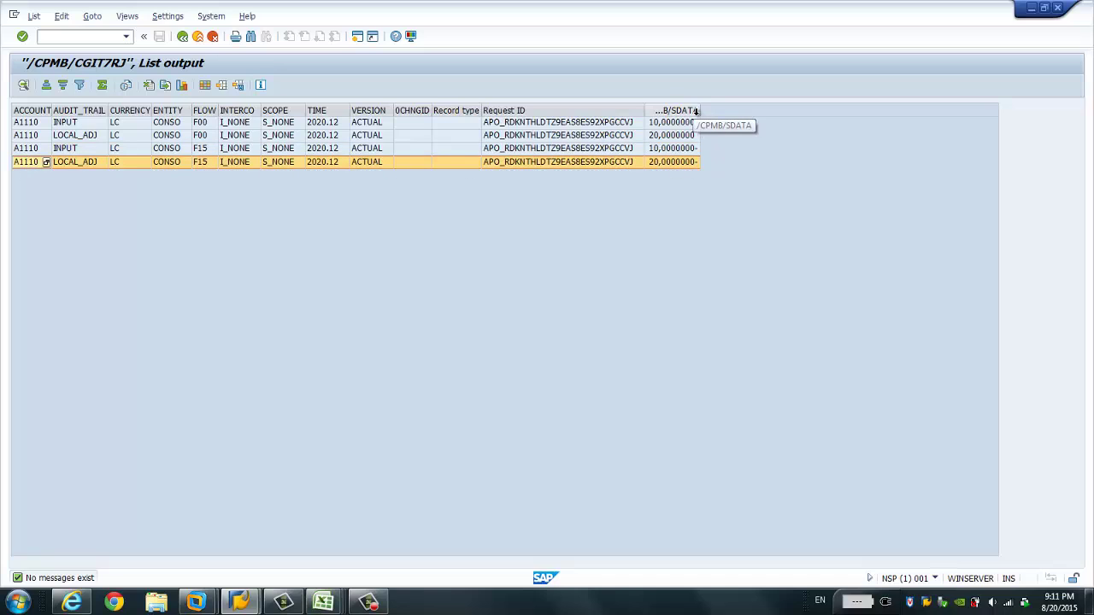
left_click_drag(700, 110, 747, 110)
left_click(730, 149)
left_click(723, 161)
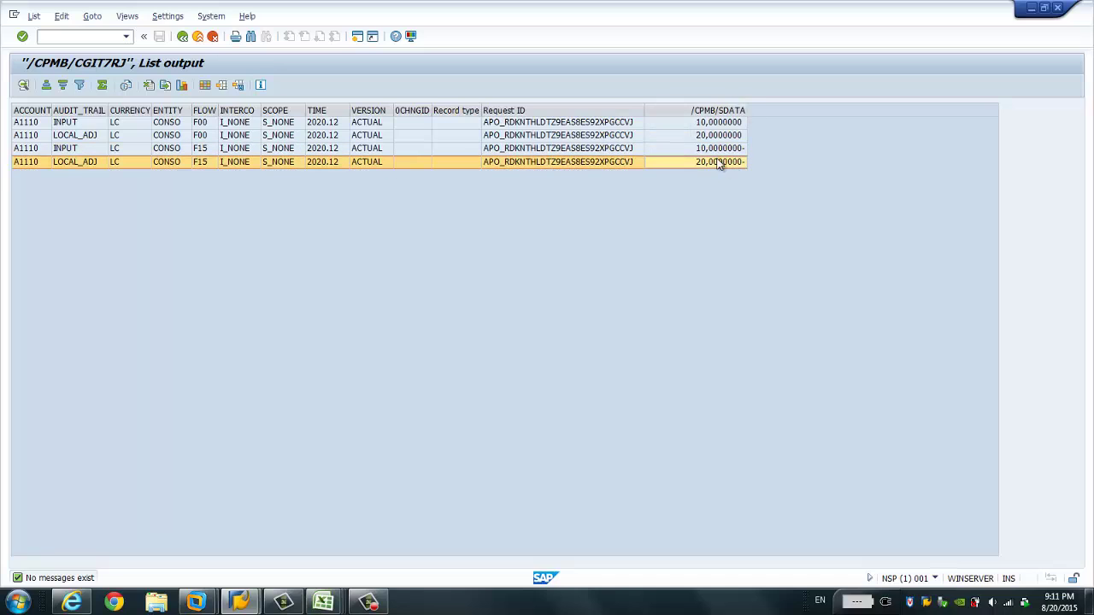
left_click(26, 136)
left_click(28, 123)
left_click(34, 136)
key("F3")
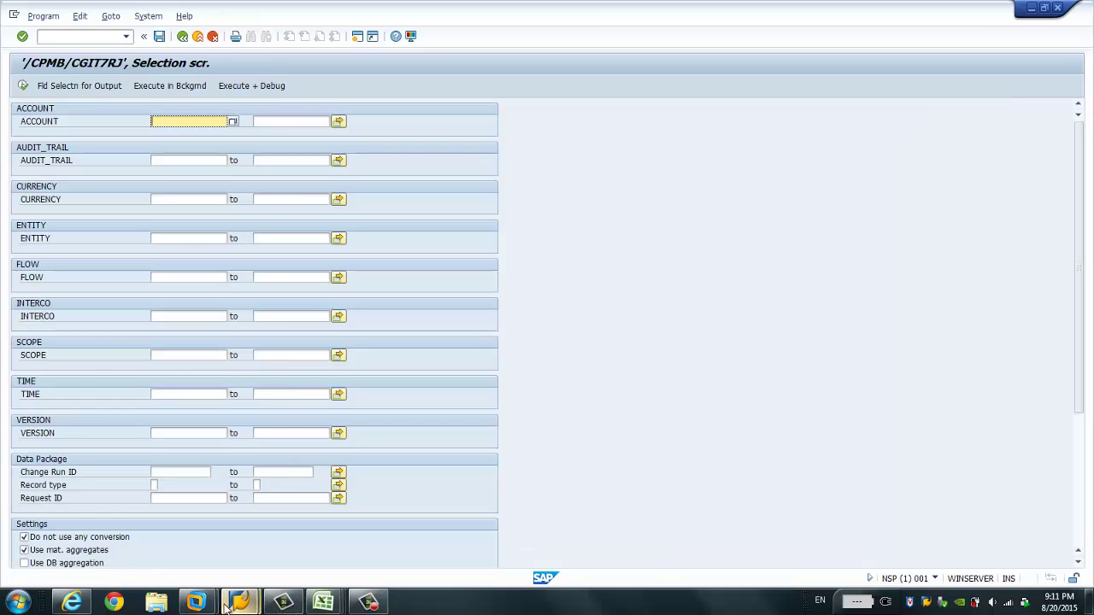
Step: Check the balance sheet form in Excel, switch to the Business Planning and Consolidation web client and create a new input form from the Library
mouse_move(218, 606)
mouse_move(323, 602)
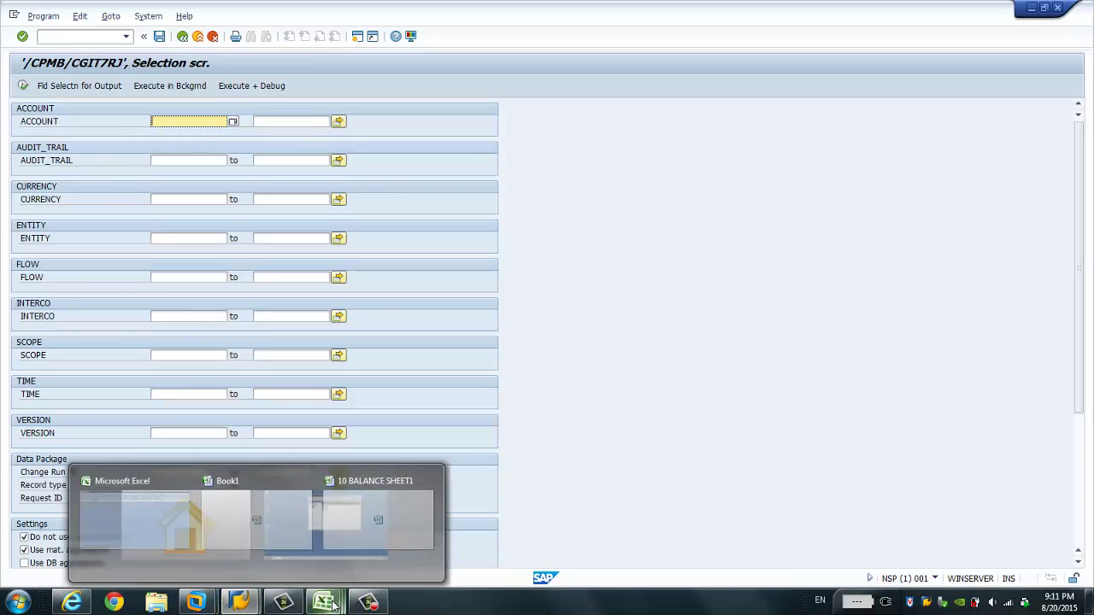
left_click(442, 547)
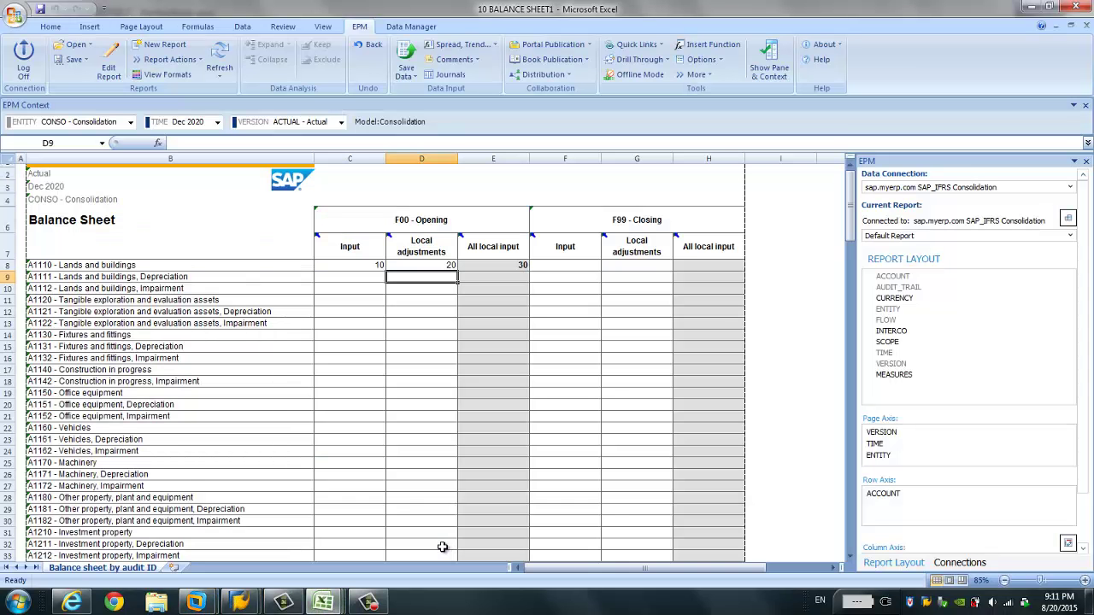
left_click(72, 603)
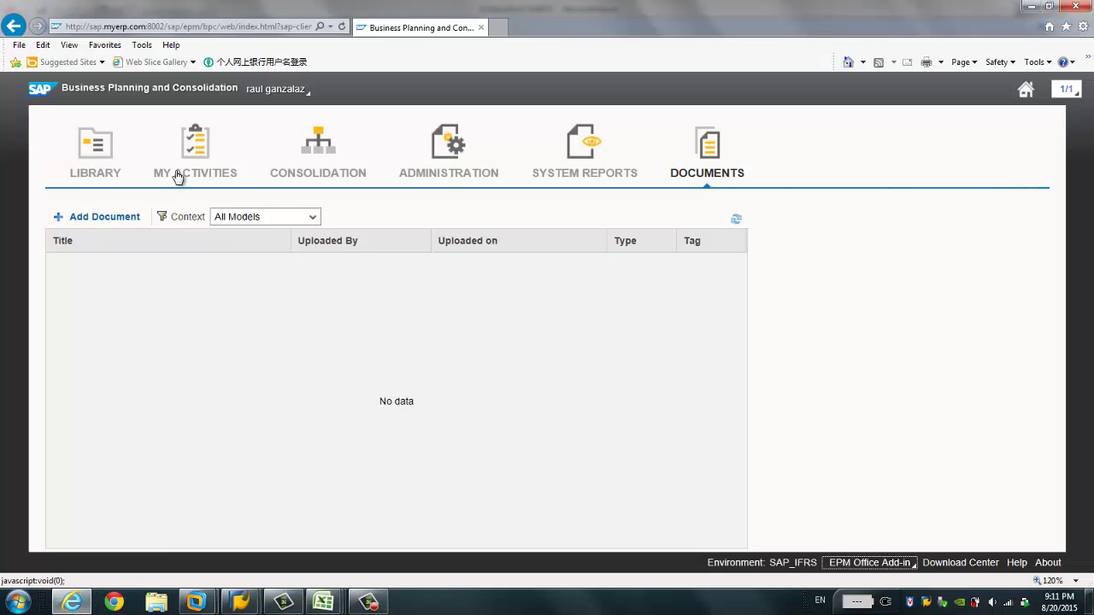
left_click(109, 170)
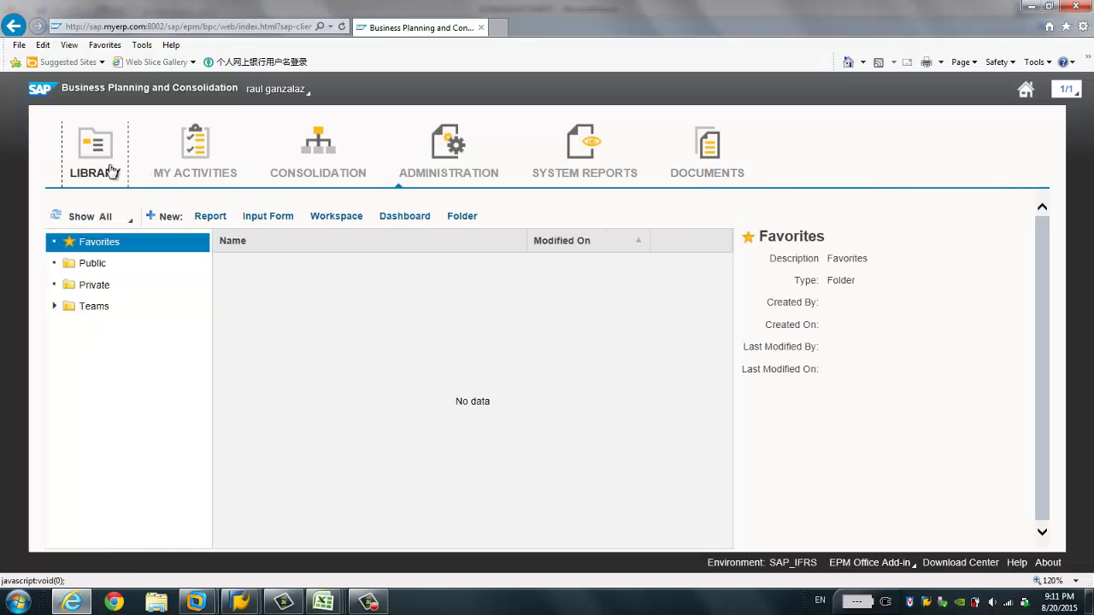
left_click(264, 220)
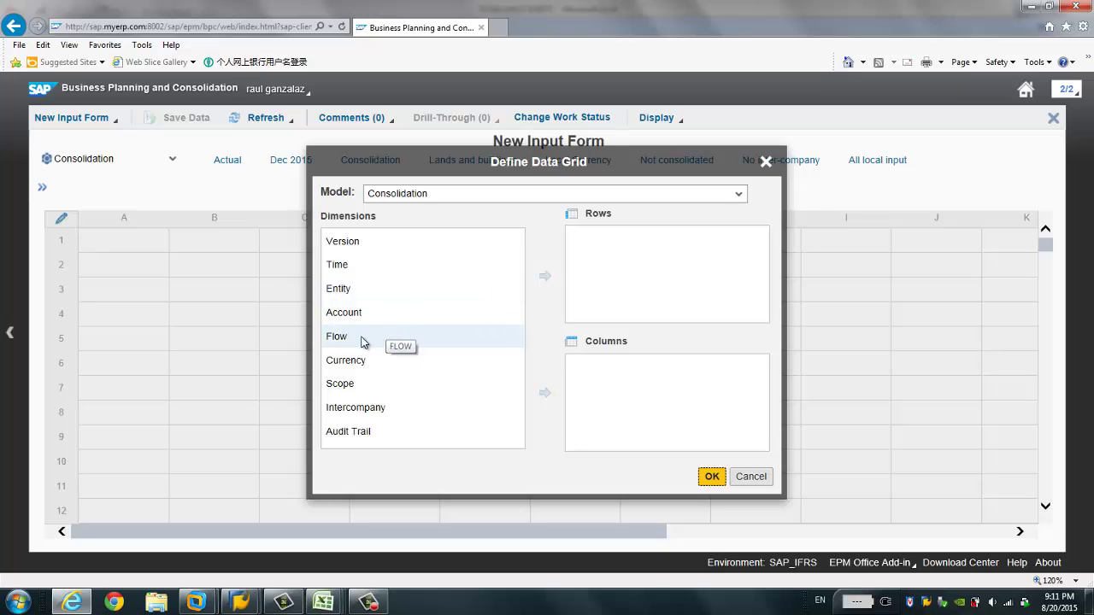
Step: Define the input form's data grid with Account in the rows and Flow and Audit Trail in the columns
left_click_drag(359, 315, 605, 297)
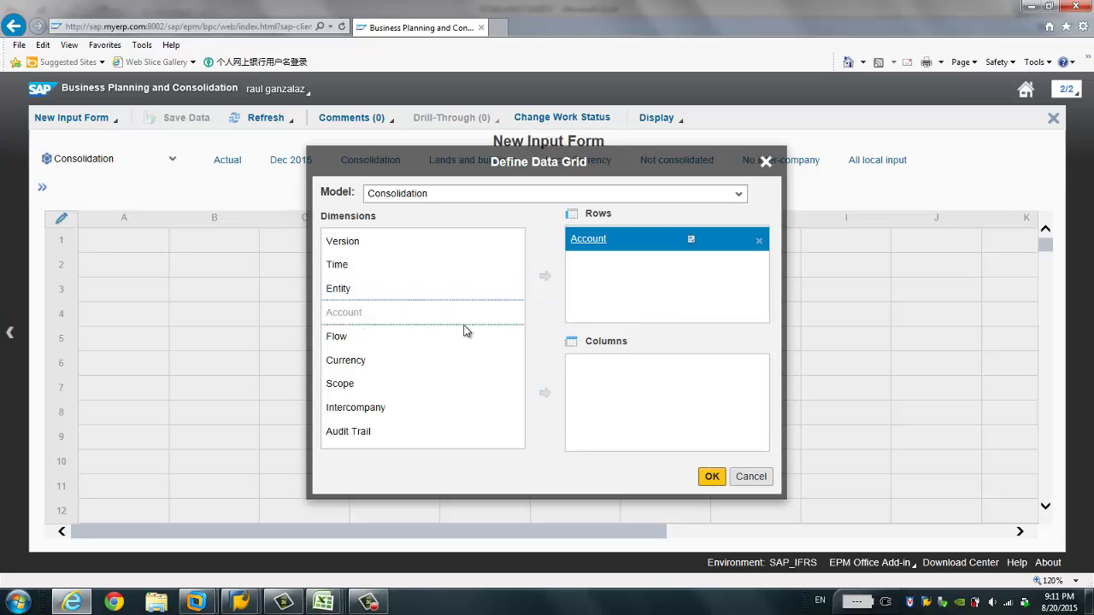
left_click_drag(353, 338, 464, 339)
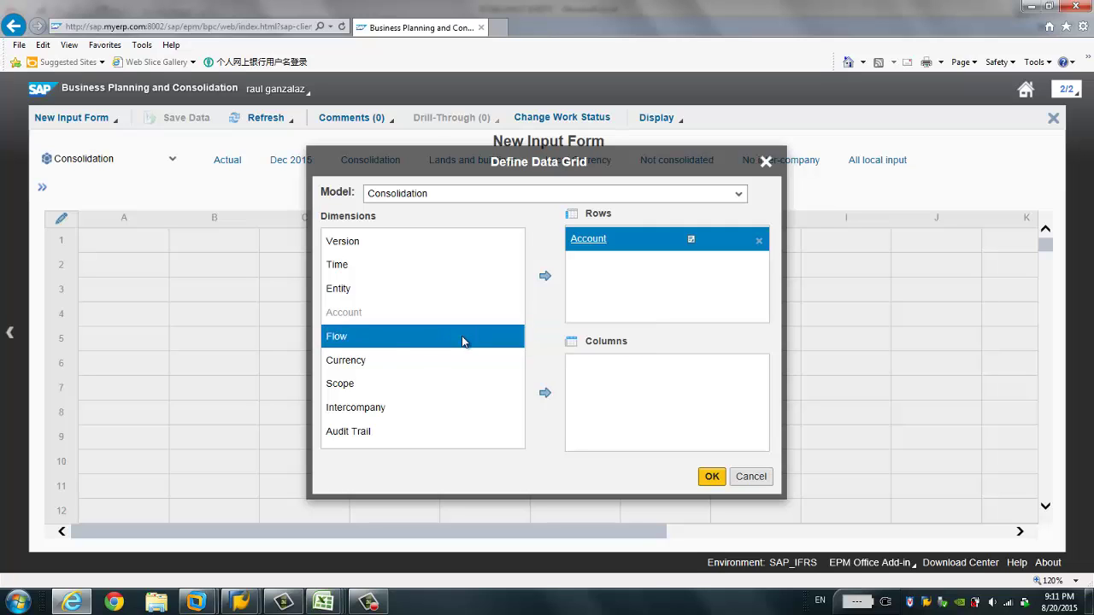
left_click_drag(367, 345, 662, 384)
left_click_drag(355, 438, 624, 439)
Step: Switch to the 10 BALANCE SHEET1 workbook in Excel and examine the report's page, row and column dimensions in the Report Editor
left_click(325, 603)
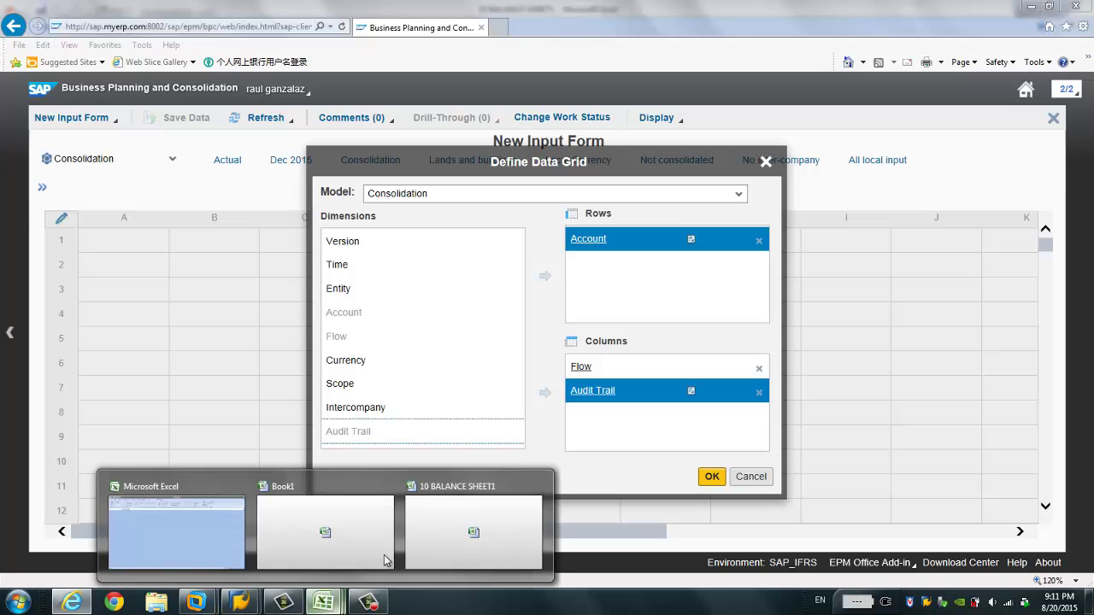
left_click(428, 508)
left_click(105, 76)
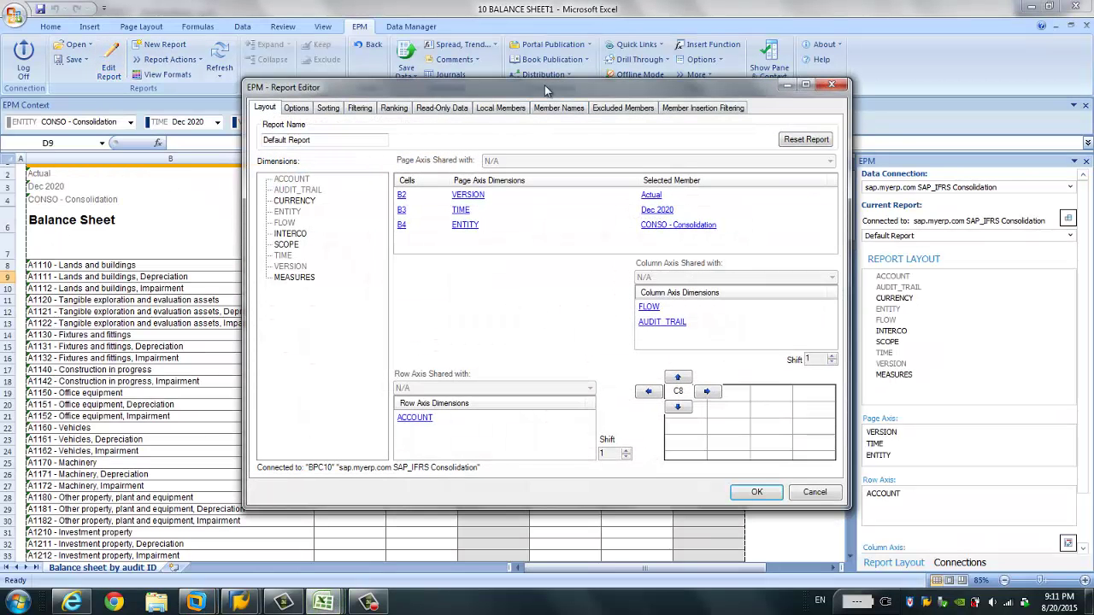
left_click_drag(547, 87, 440, 78)
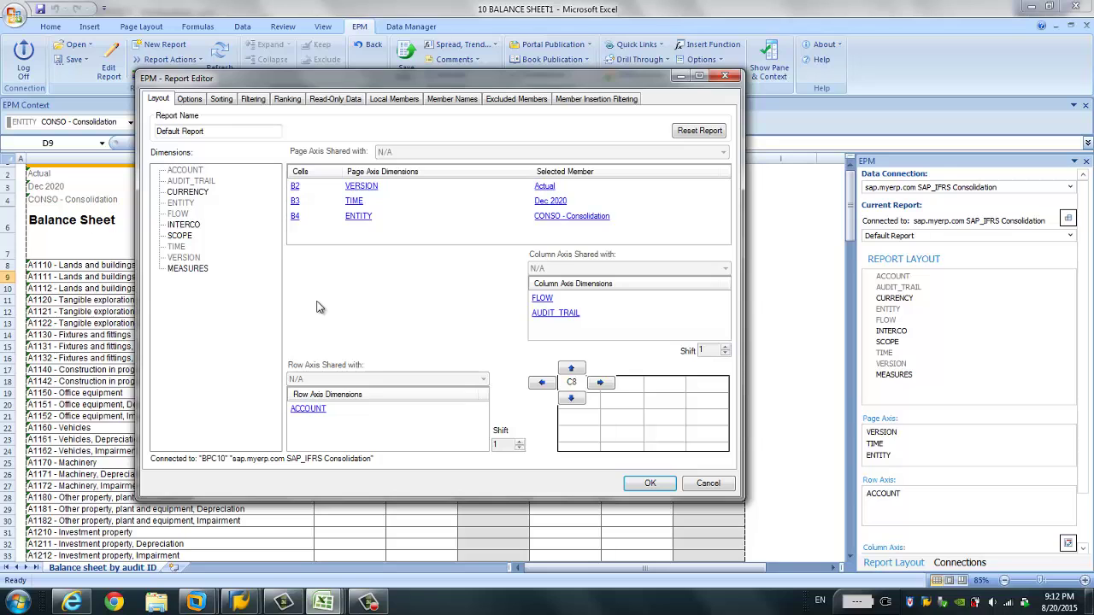
Step: Examine the selected members of the ACCOUNT, FLOW and AUDIT_TRAIL dimensions, and close the Report Editor without changes
left_click(308, 409)
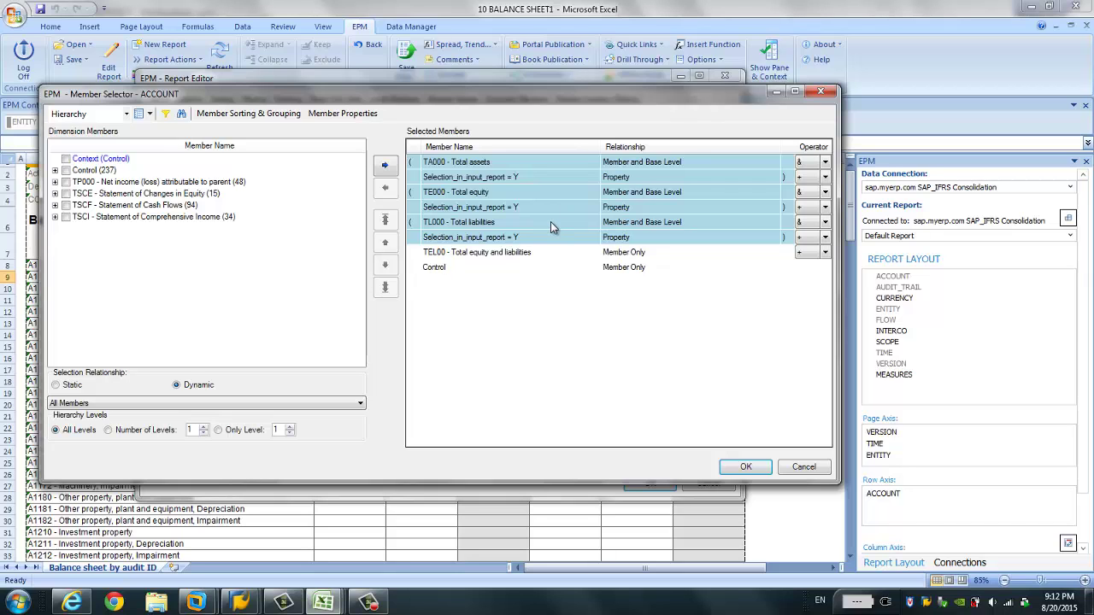
left_click(793, 468)
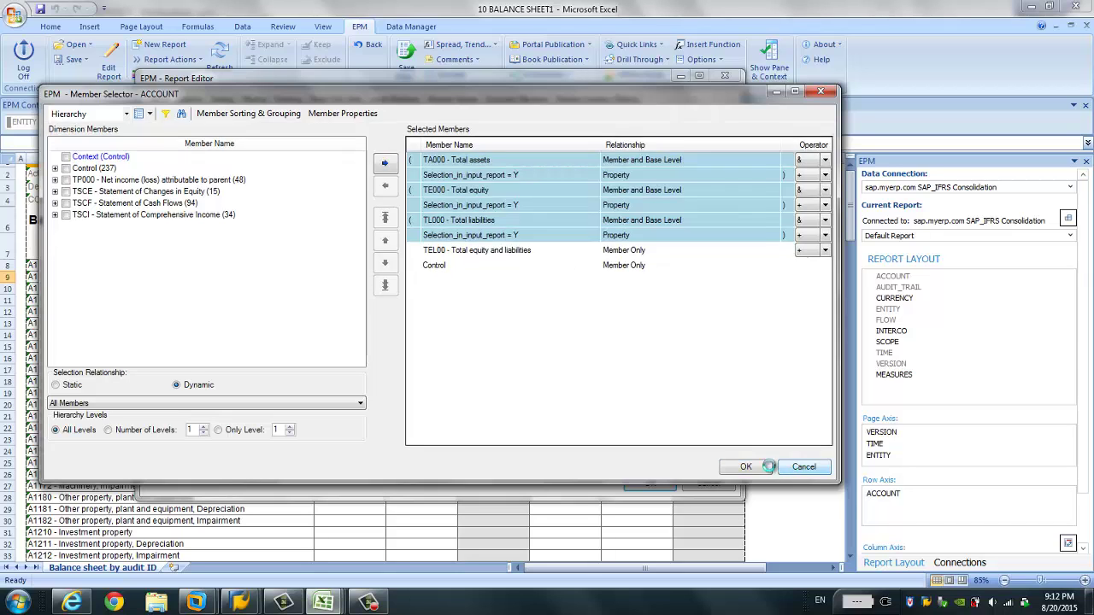
left_click(543, 298)
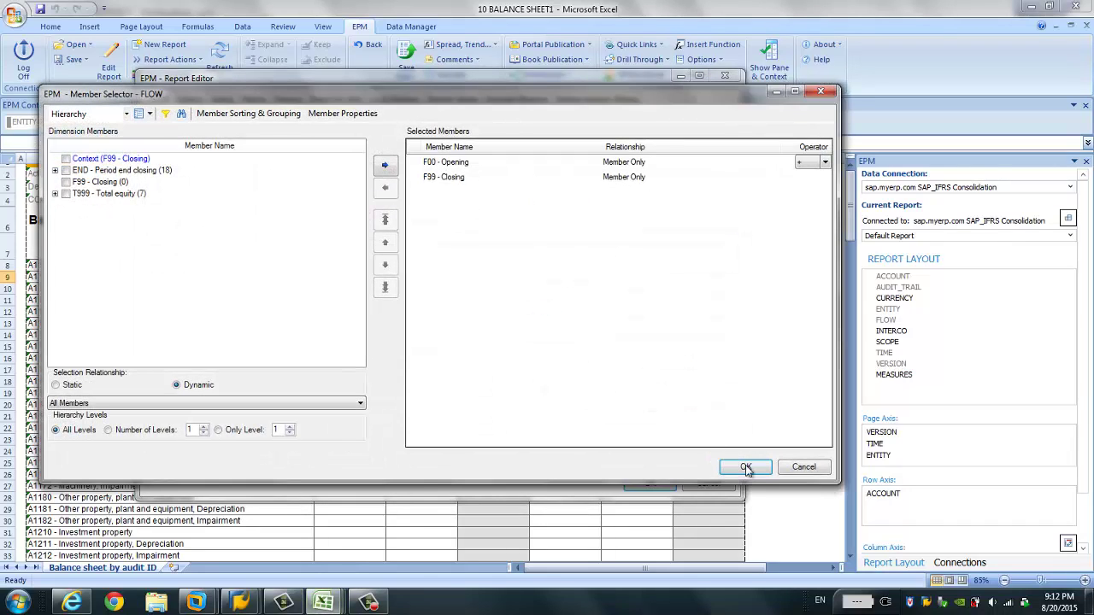
left_click(795, 467)
left_click(551, 315)
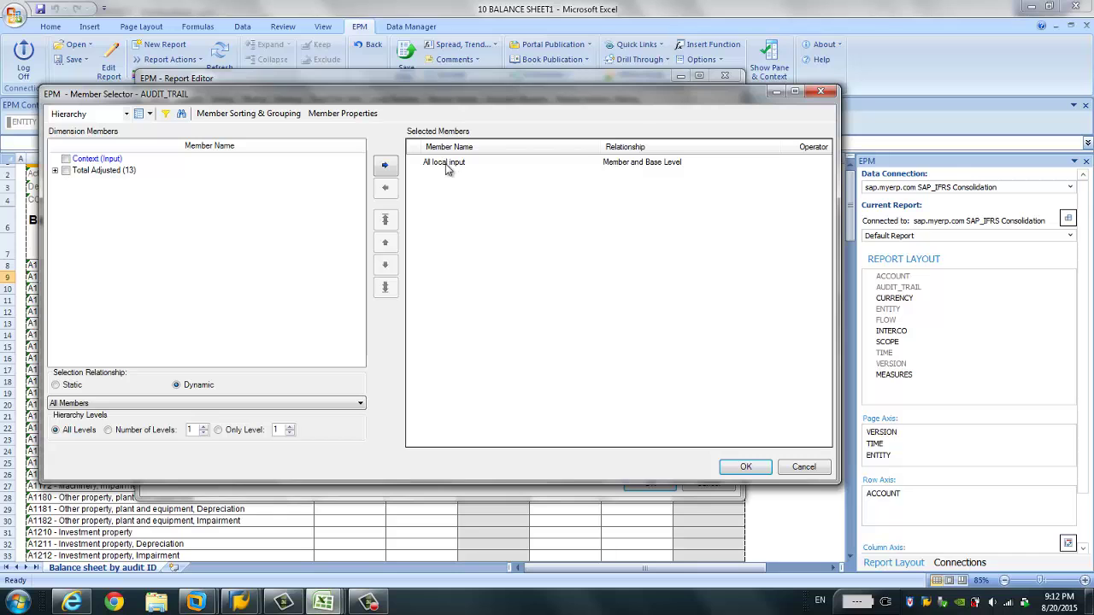
left_click(816, 468)
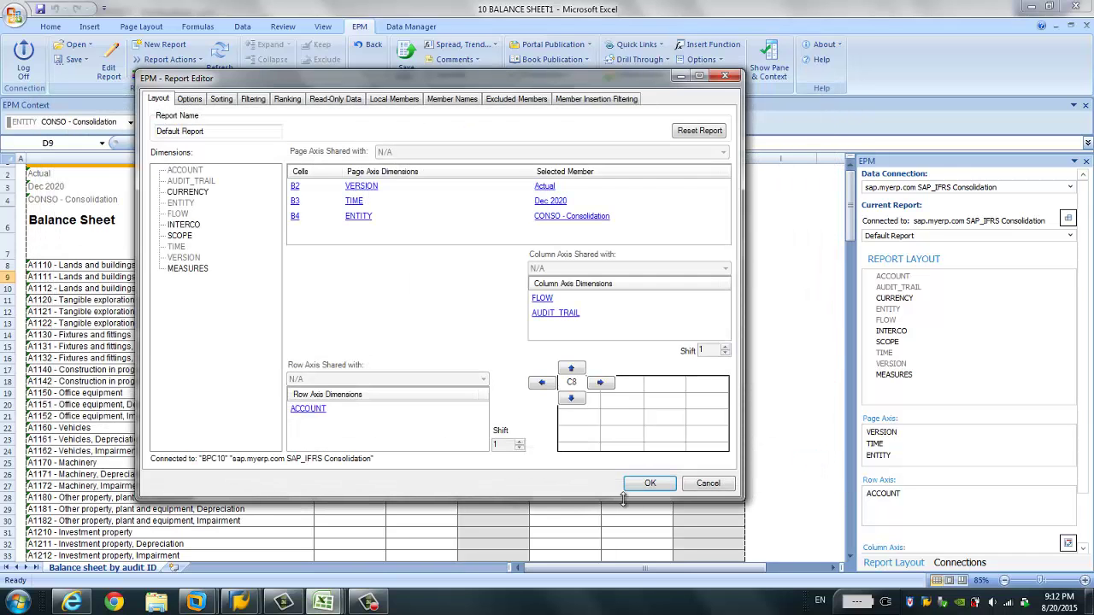
left_click(711, 485)
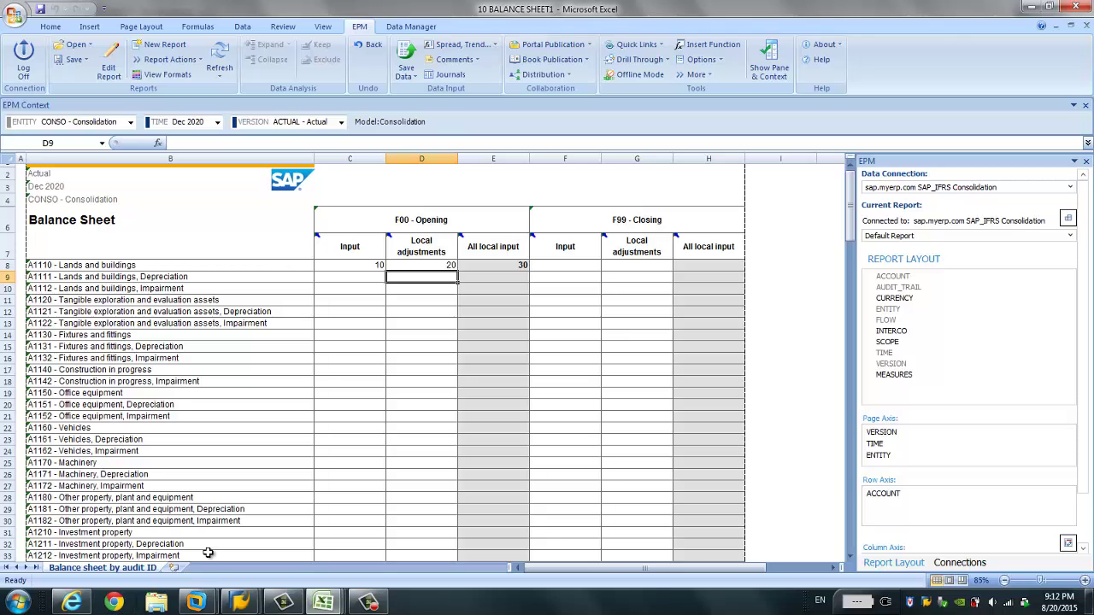
Step: Switch to the web client and review the Account members in the data grid rows, keeping the current selection
left_click(71, 602)
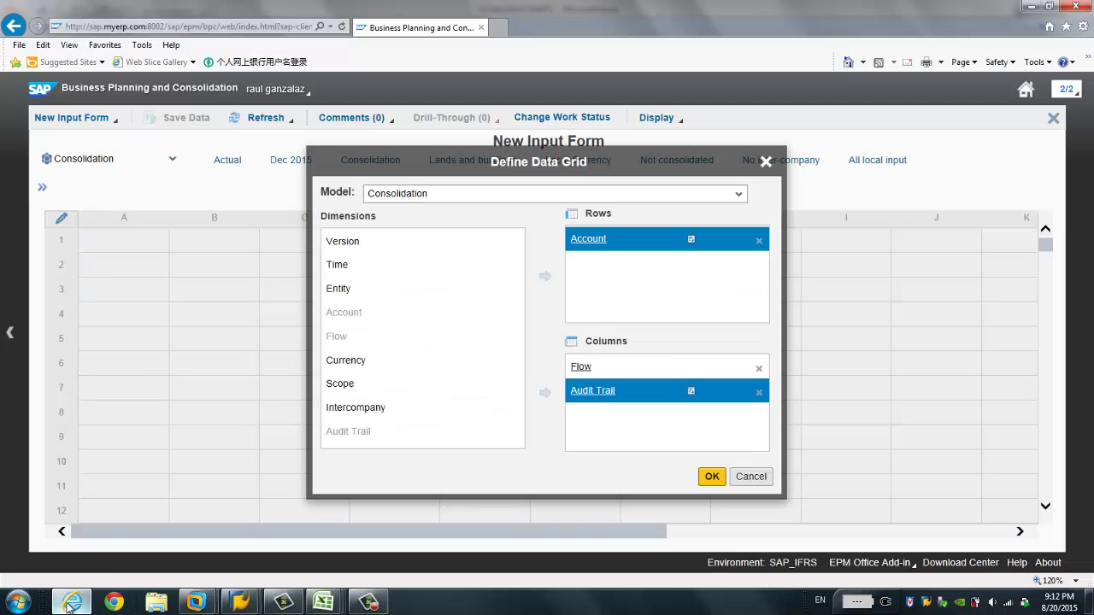
left_click(588, 239)
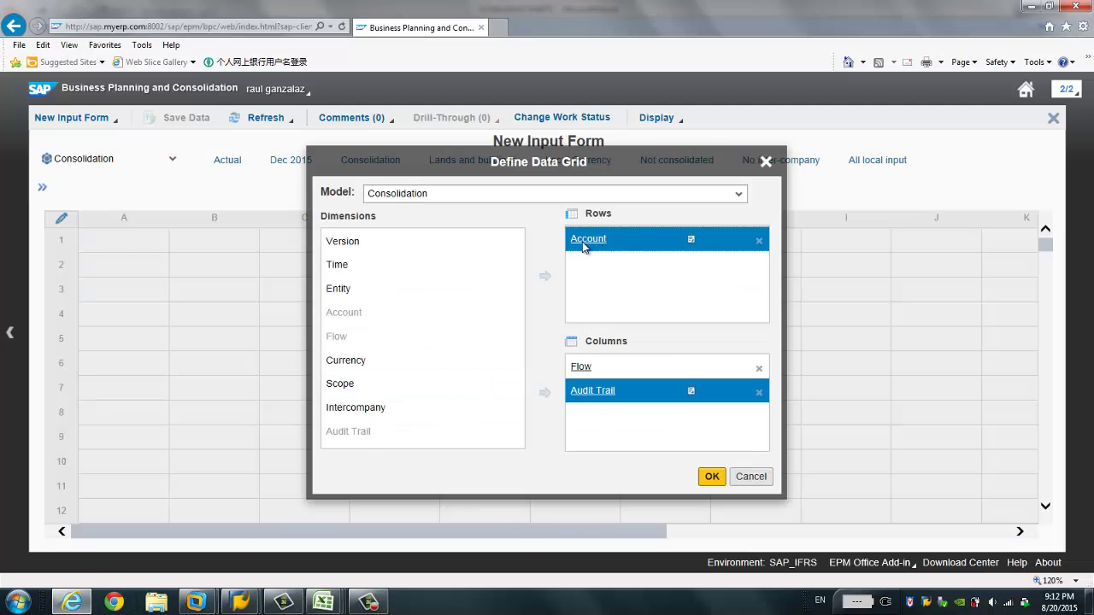
left_click(702, 499)
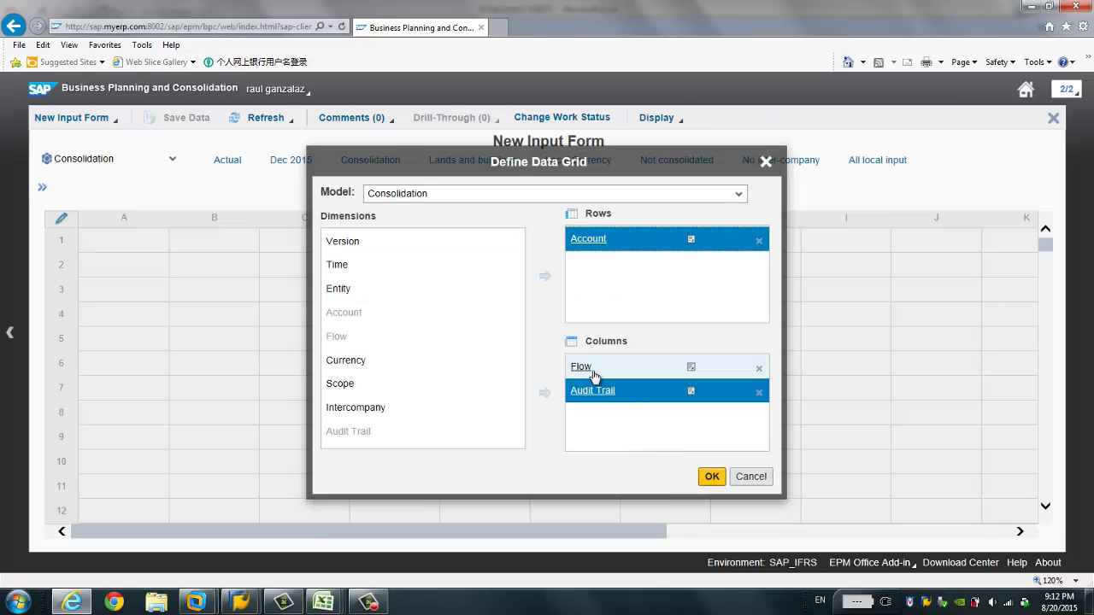
Step: Add the Closing and Opening members to the Flow dimension in the data grid columns
left_click(585, 368)
left_click(427, 220)
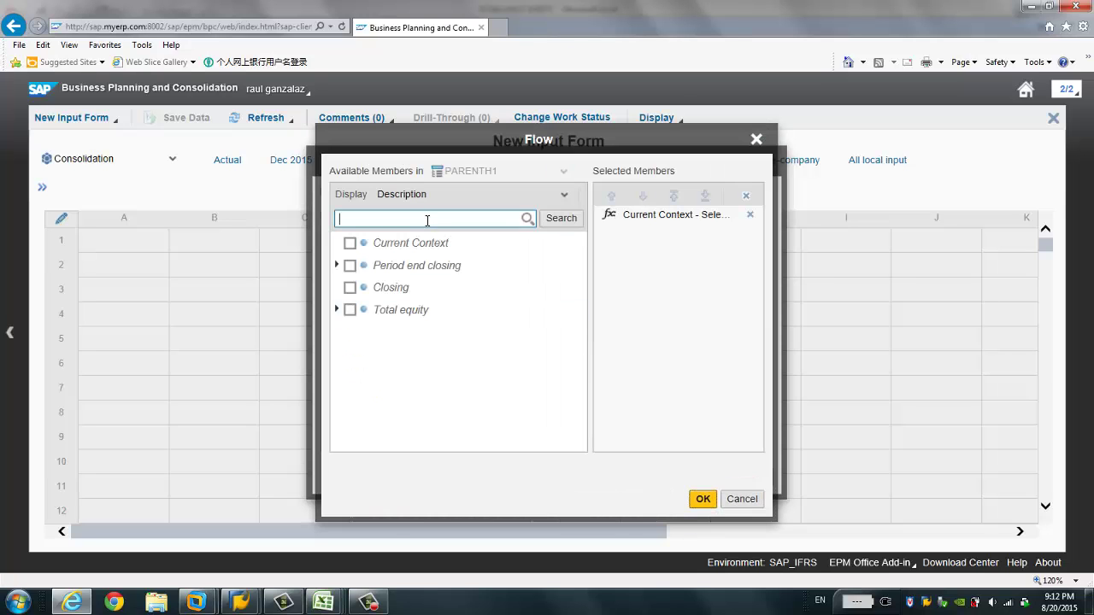
left_click(349, 288)
left_click(430, 220)
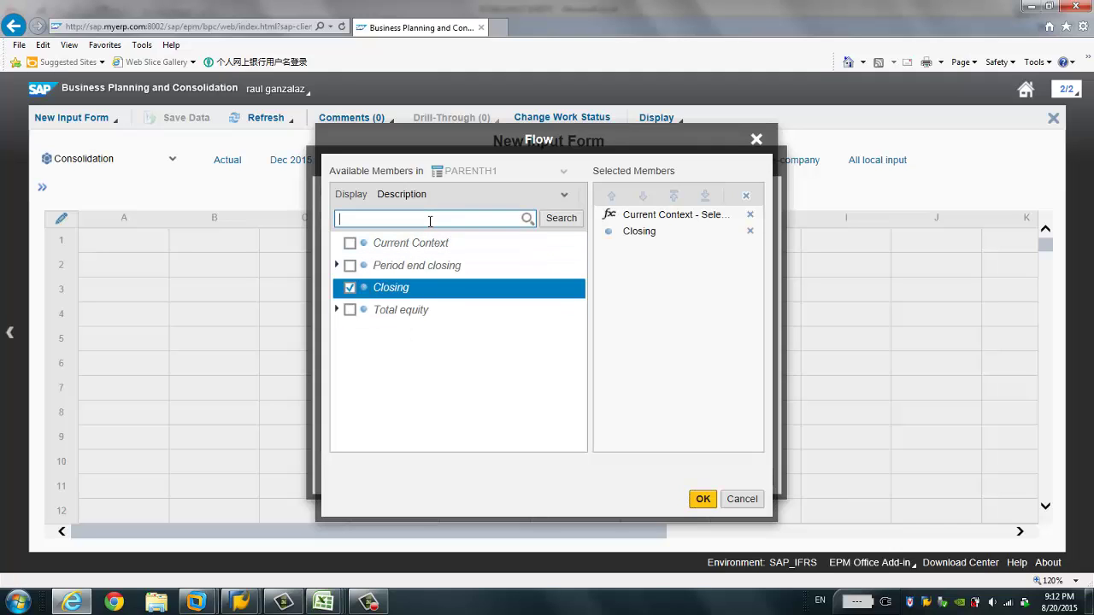
type("c")
key("Return")
left_click(350, 266)
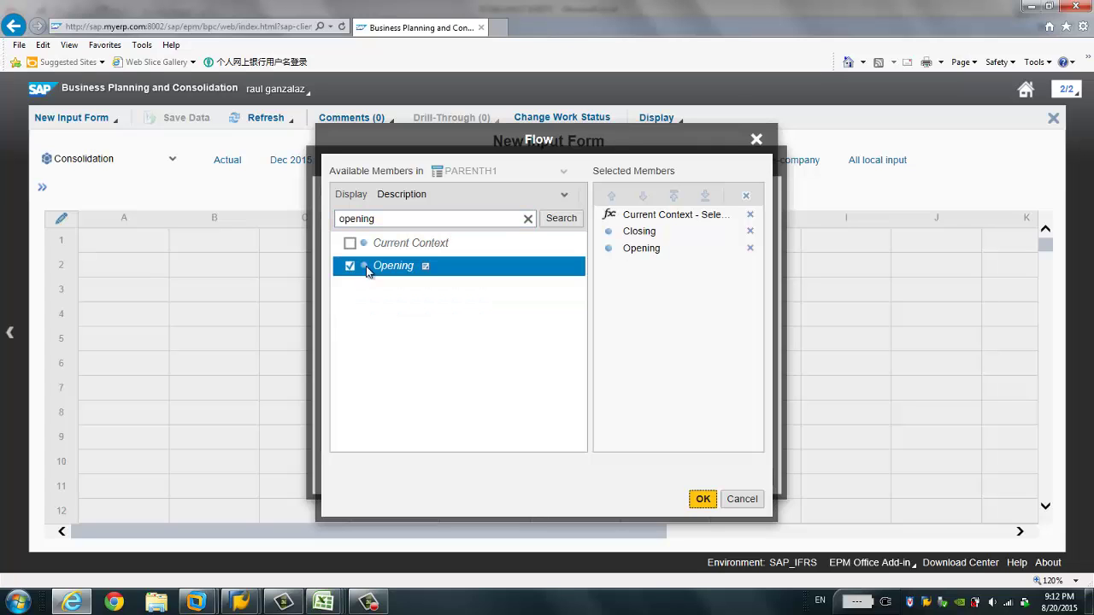
left_click(702, 499)
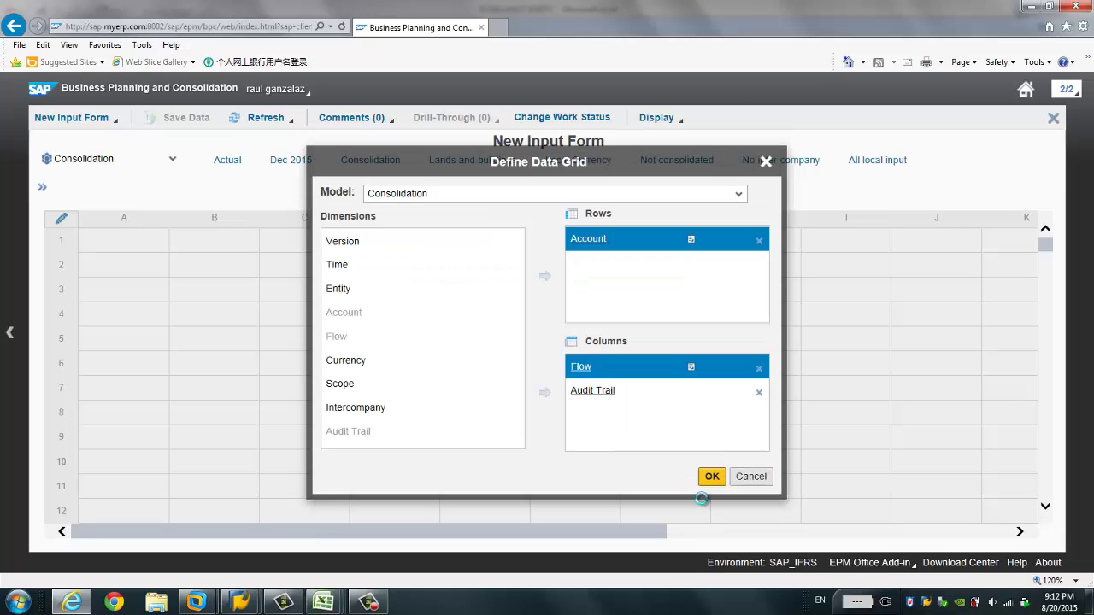
Step: Add the All local input member to the Audit Trail columns and apply the data grid definition
left_click(598, 395)
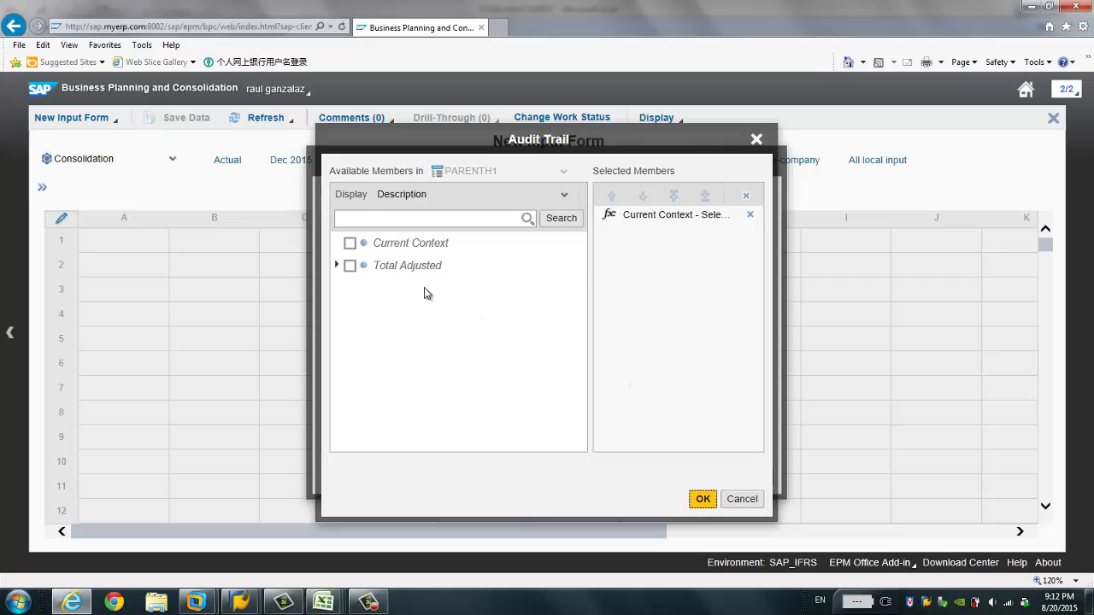
left_click(366, 220)
type("all local")
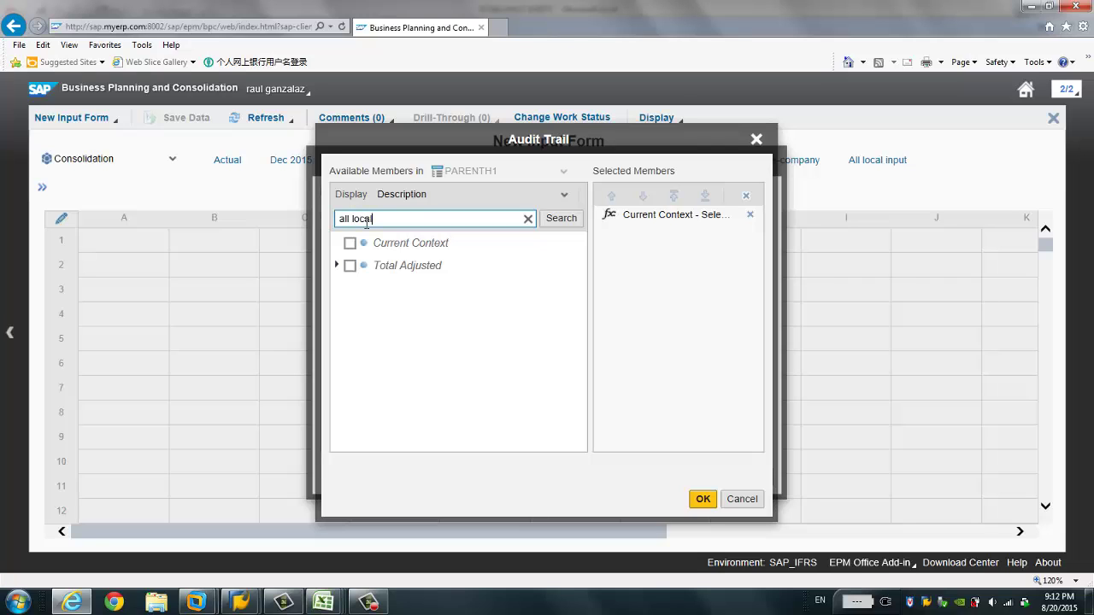
left_click(349, 265)
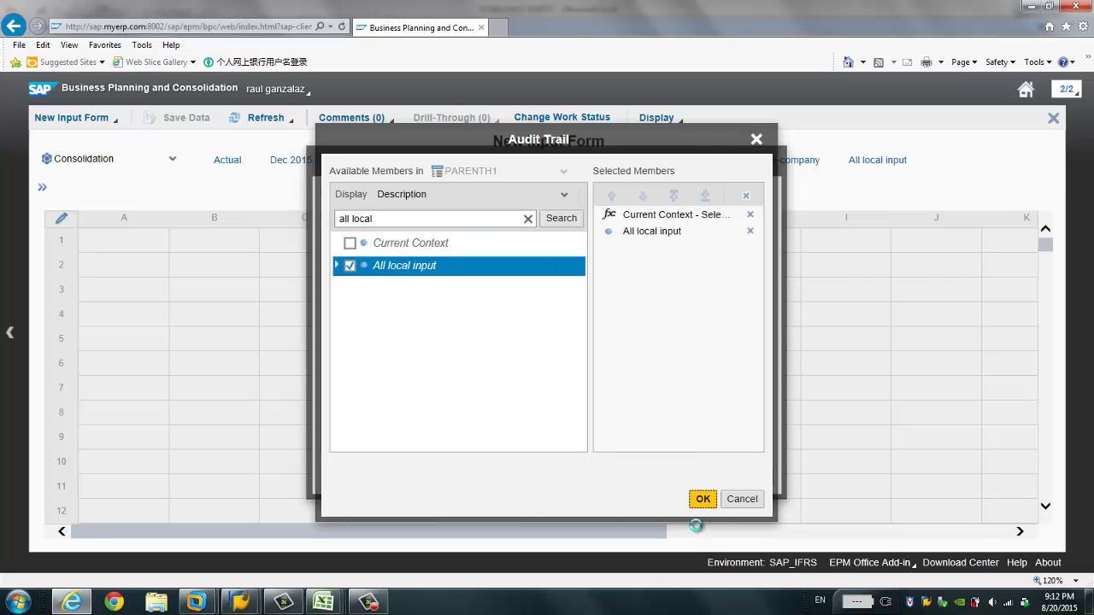
left_click(702, 499)
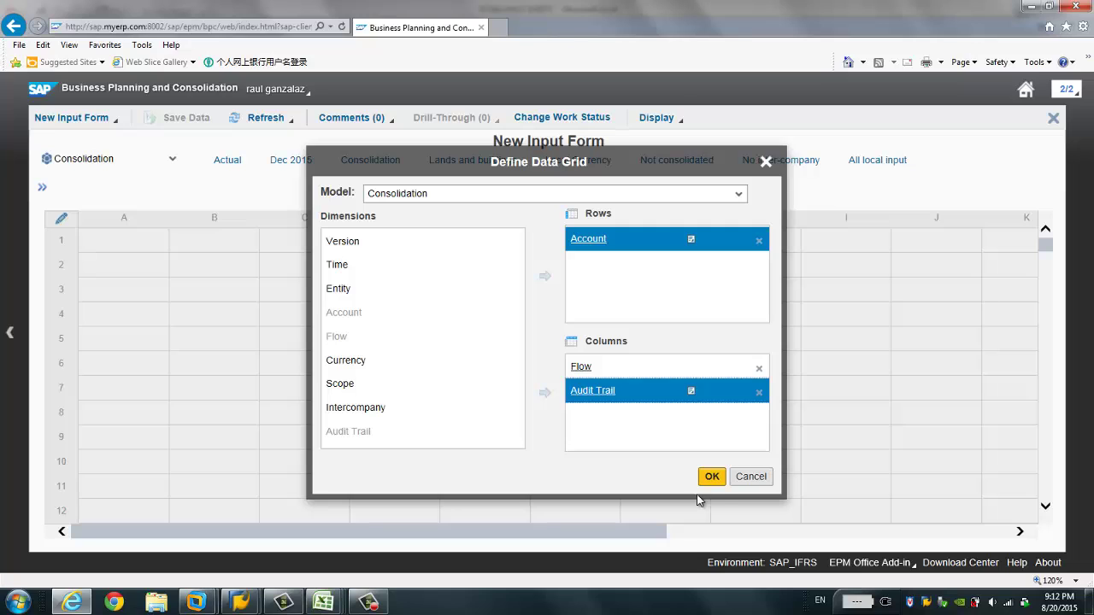
left_click(711, 479)
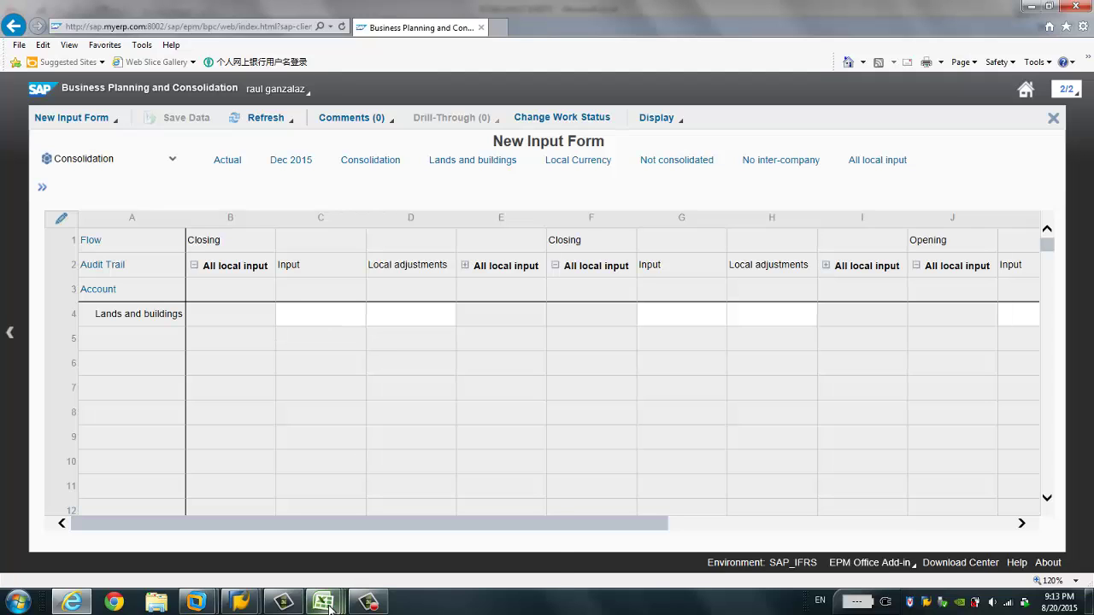
Step: Switch to the 10 BALANCE SHEET1 workbook in Excel and check the report's version and time members
mouse_move(323, 602)
left_click(484, 521)
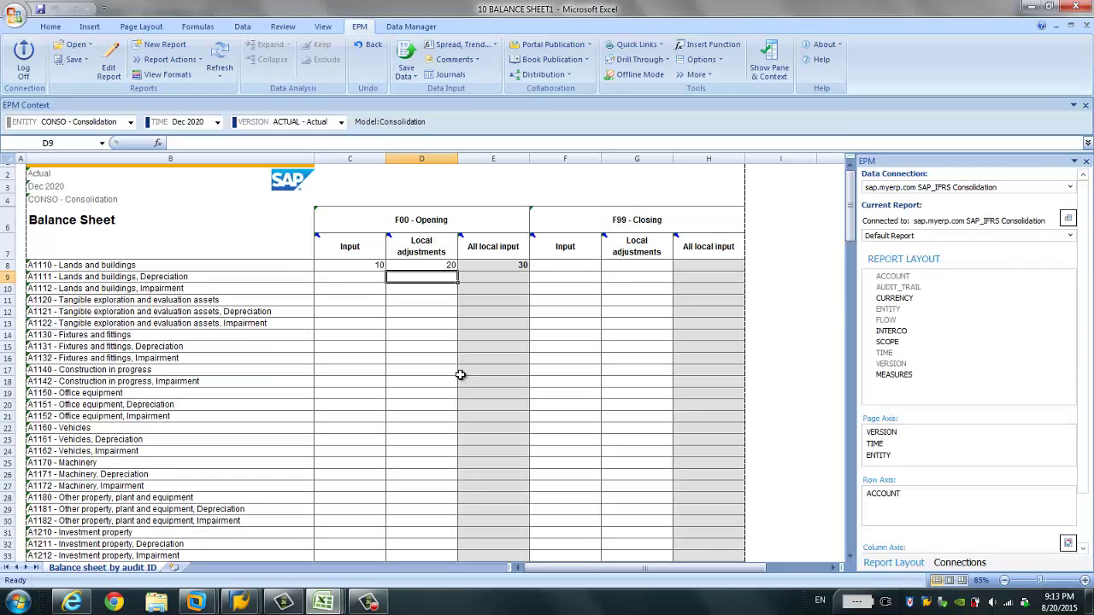
left_click(67, 174)
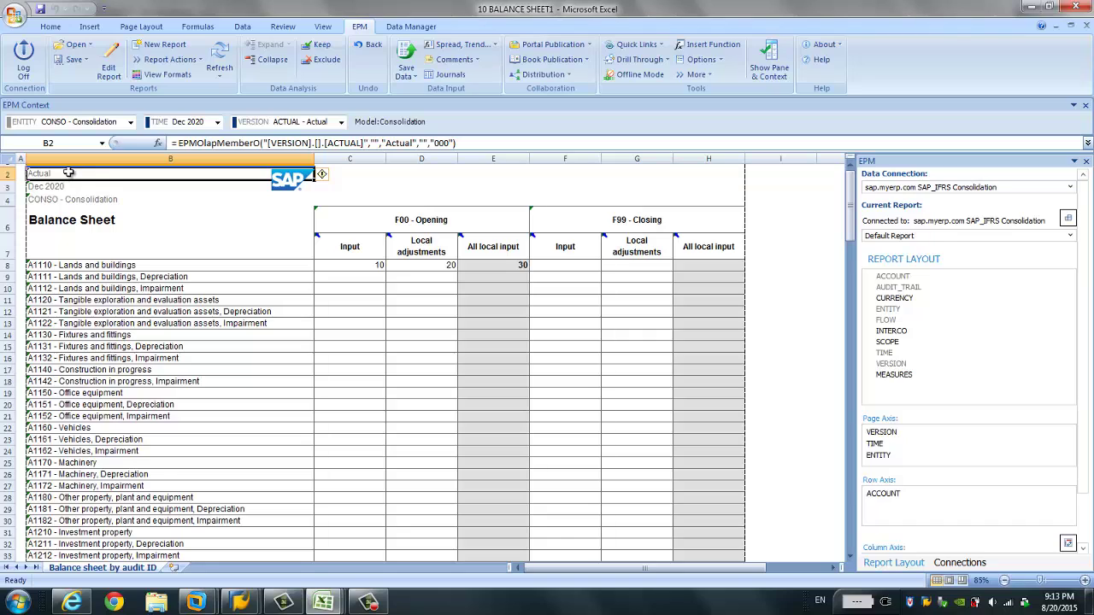
left_click(76, 187)
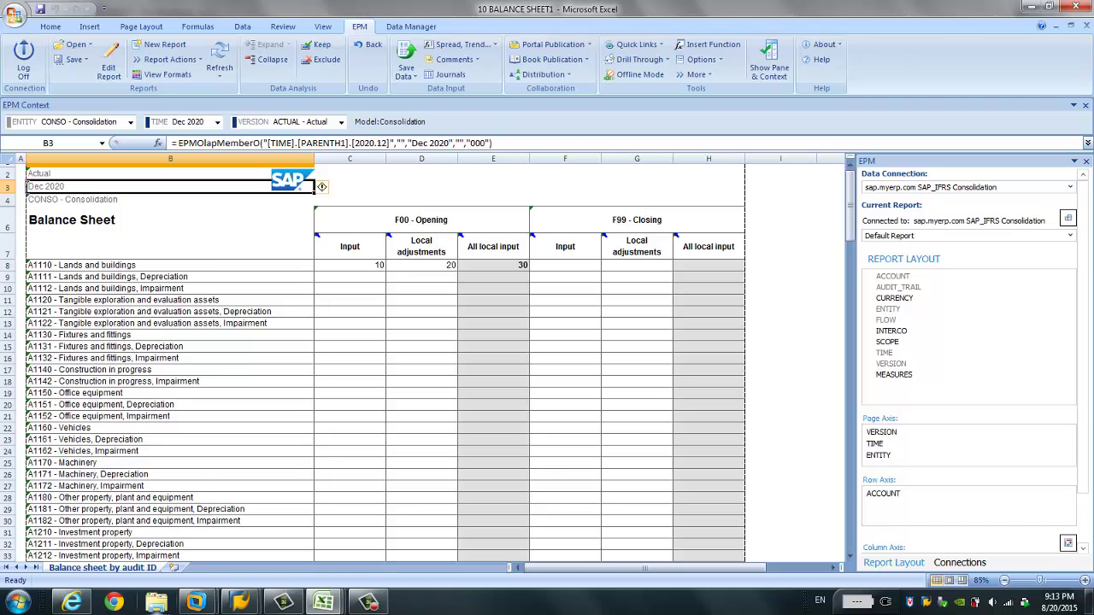
Step: Return to the web input form and set its Time context to Dec 2020 under Q4 2020
left_click(71, 602)
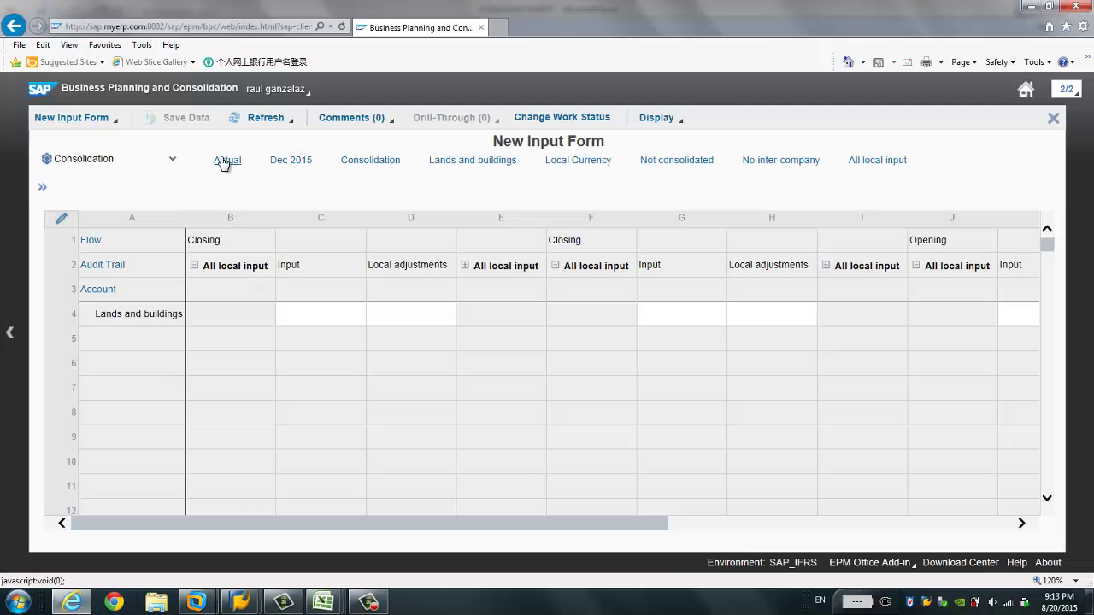
mouse_move(296, 166)
left_click(291, 160)
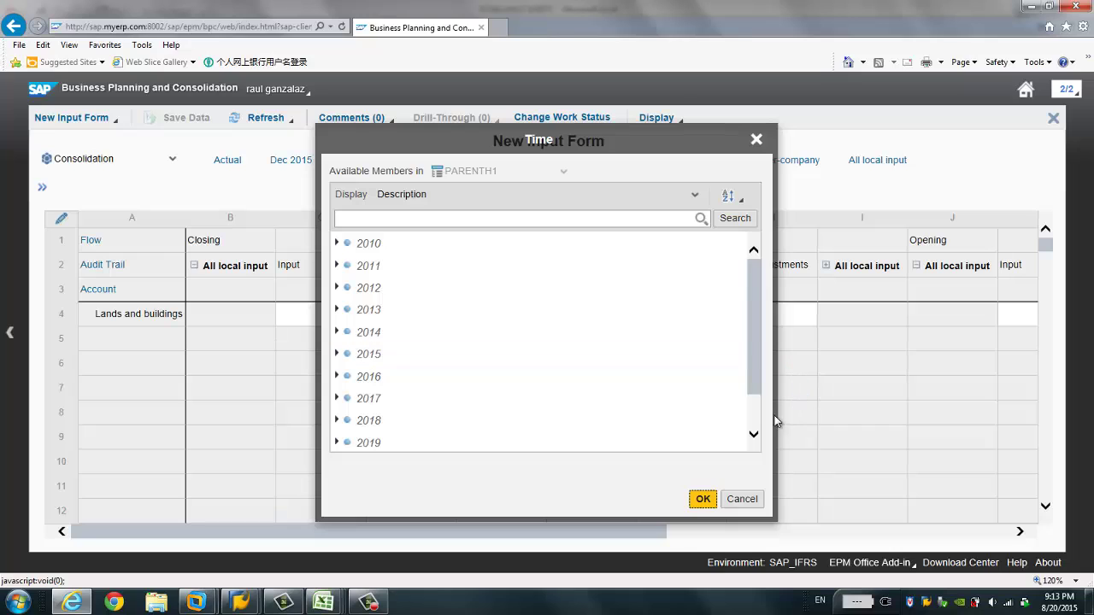
scroll(756, 422, "down", 1)
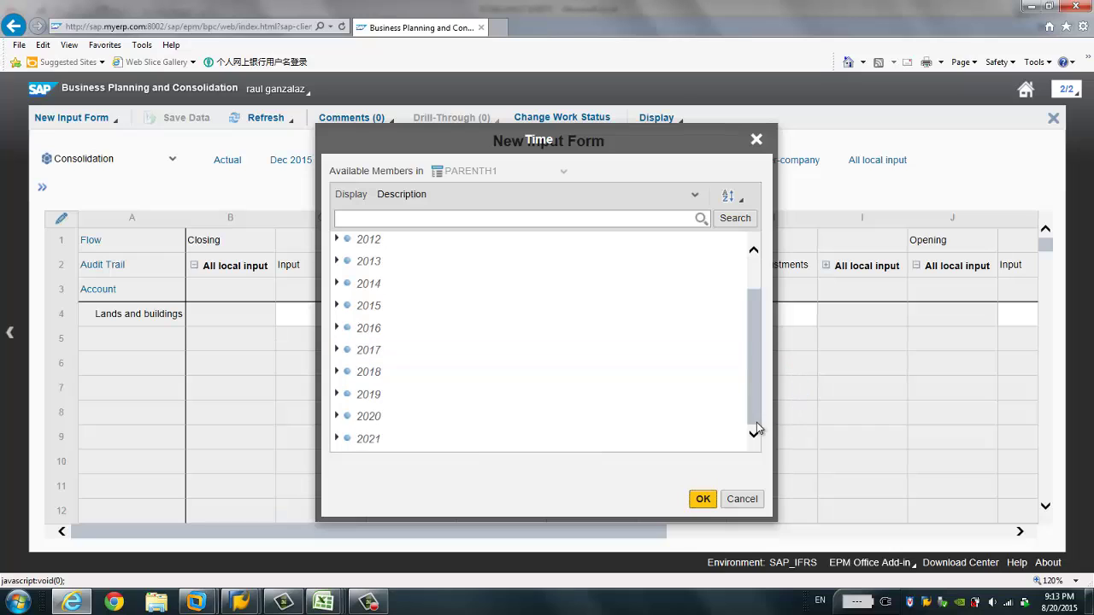
left_click(337, 417)
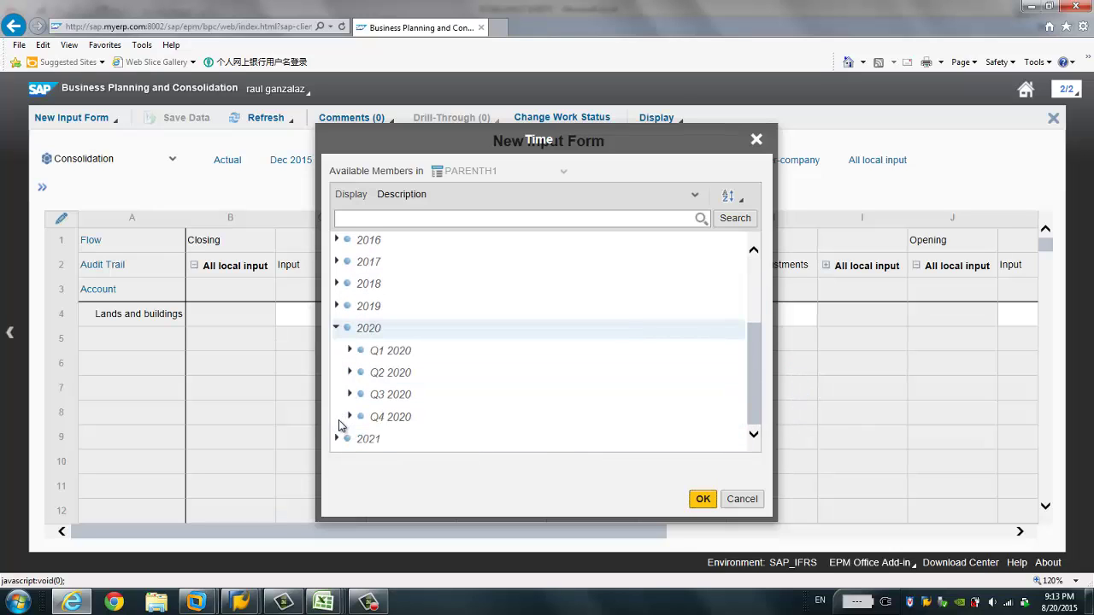
left_click(349, 416)
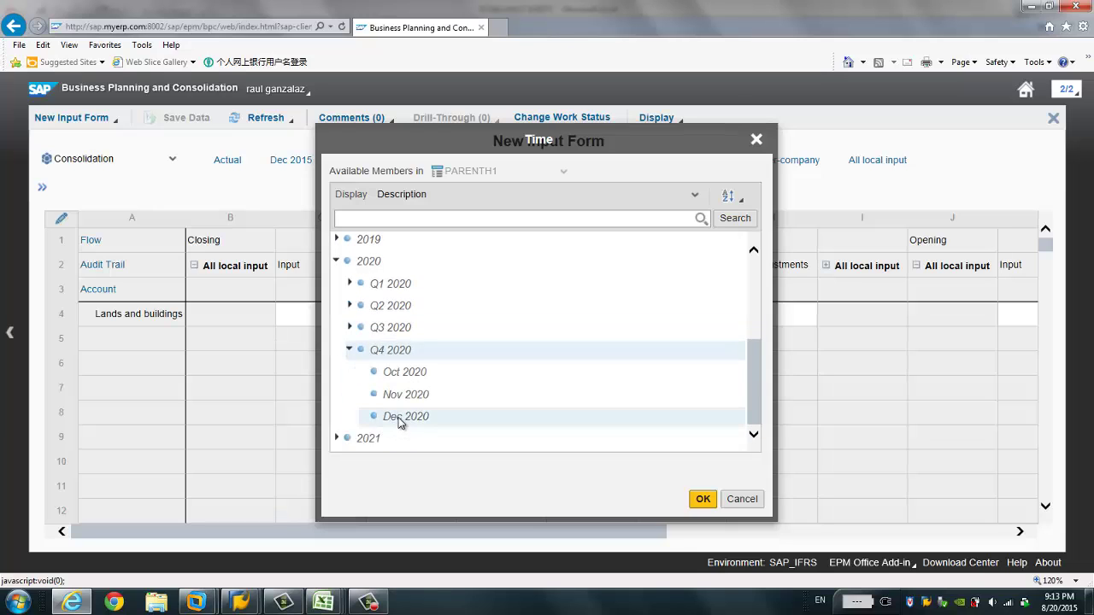
left_click(398, 419)
left_click(701, 499)
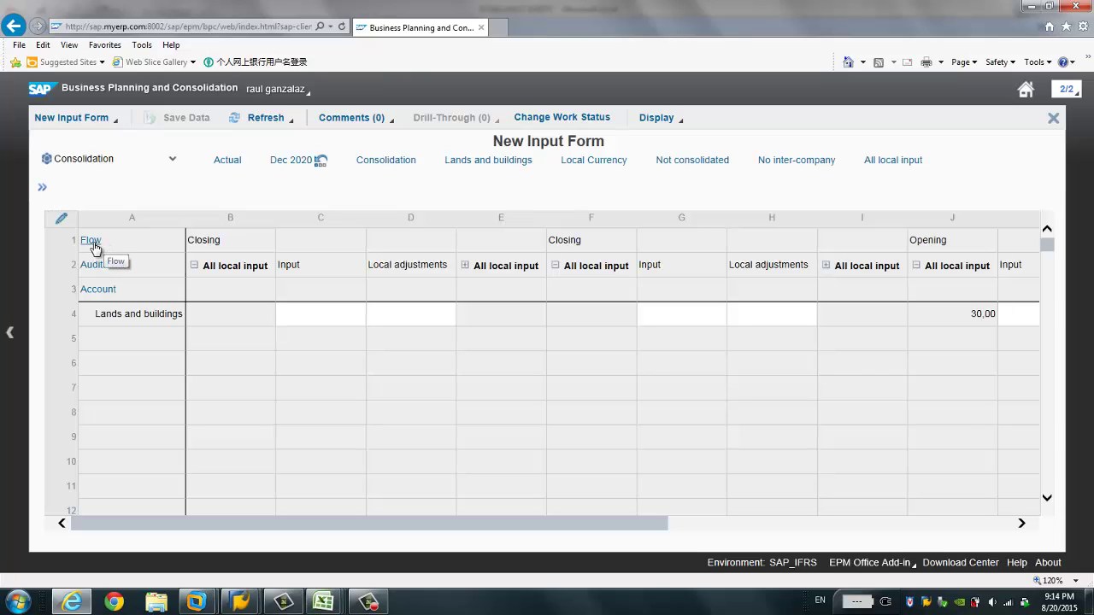
Step: Add all dimensions to the input form's context bar and refresh the form
left_click(42, 187)
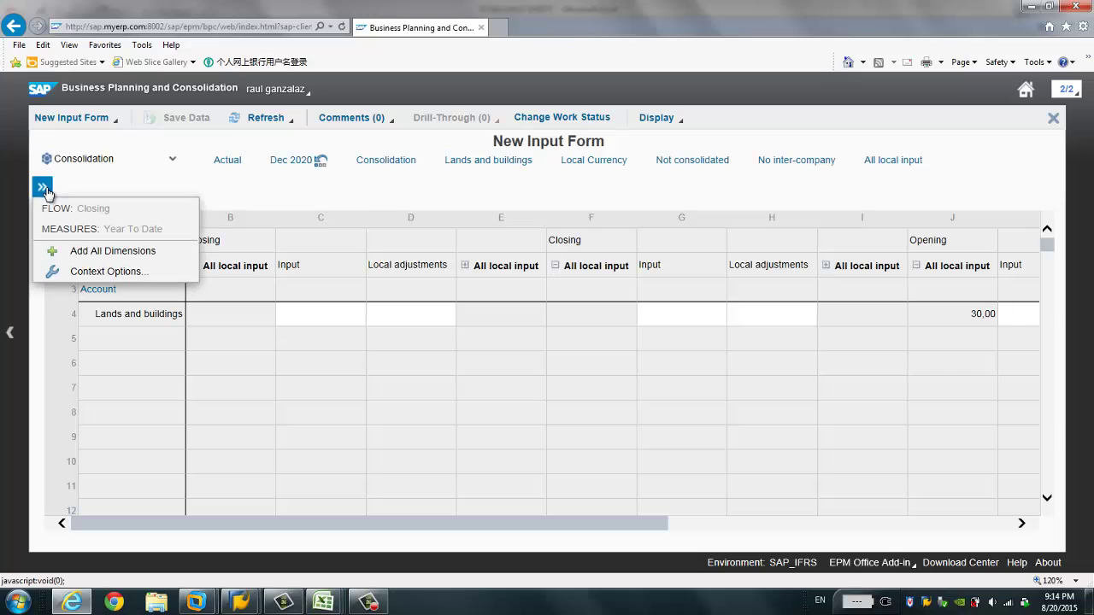
left_click(111, 253)
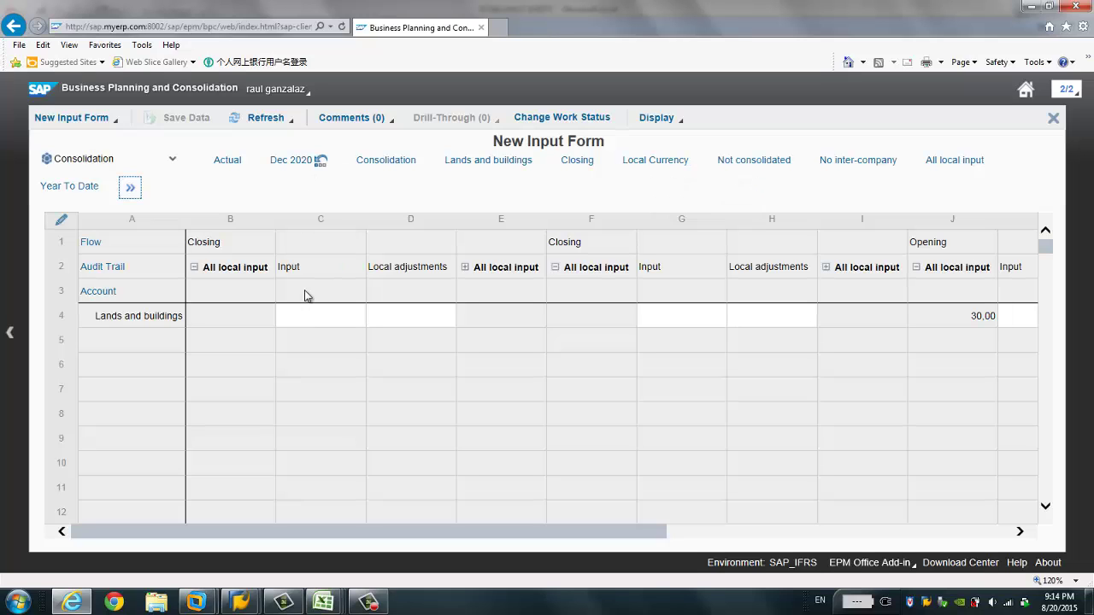
left_click(260, 121)
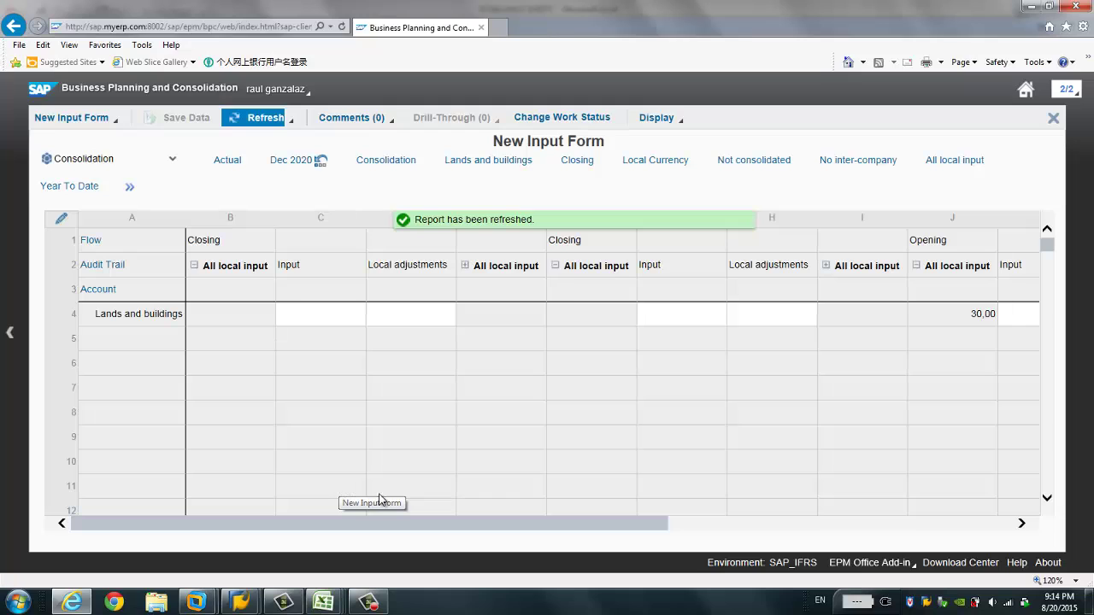
Step: Review the Opening columns and move the F00 flow member above F99 in the Flow member selection
left_click_drag(545, 530, 573, 531)
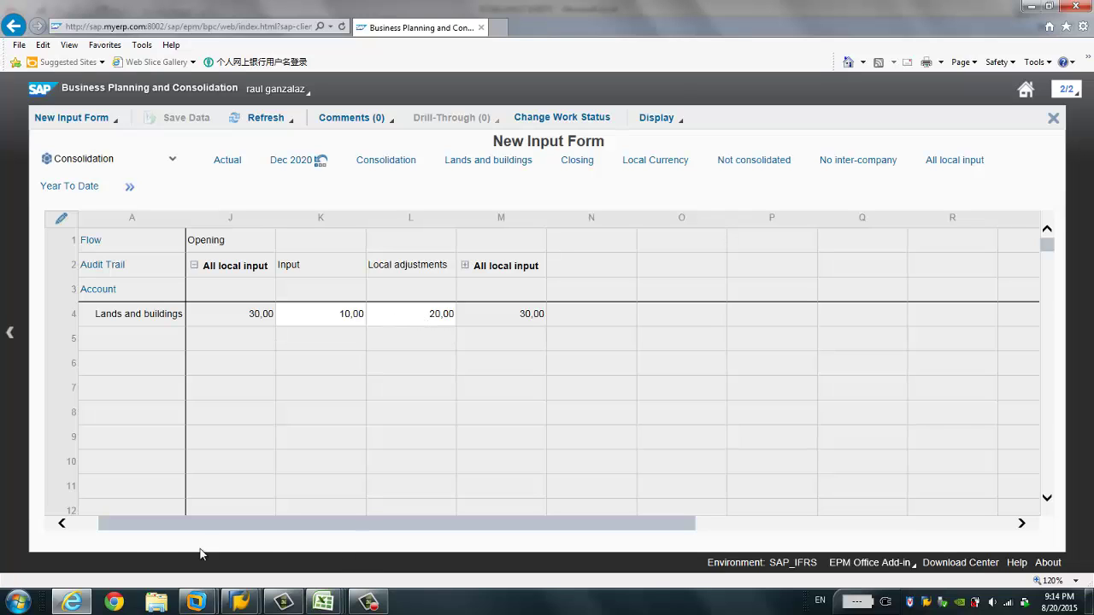
left_click(95, 521)
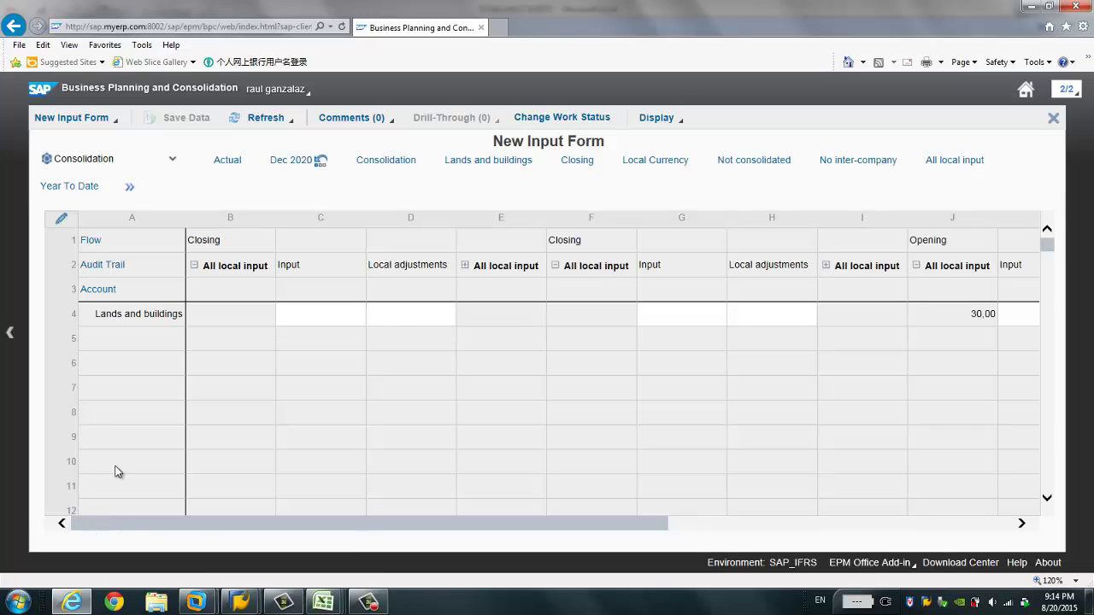
left_click(92, 240)
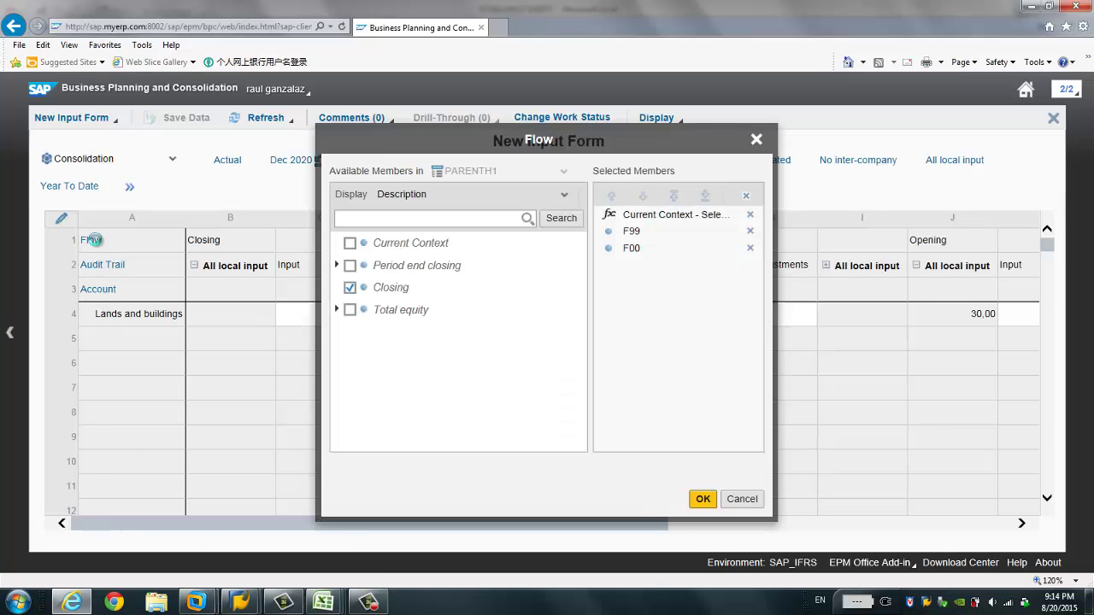
left_click(631, 249)
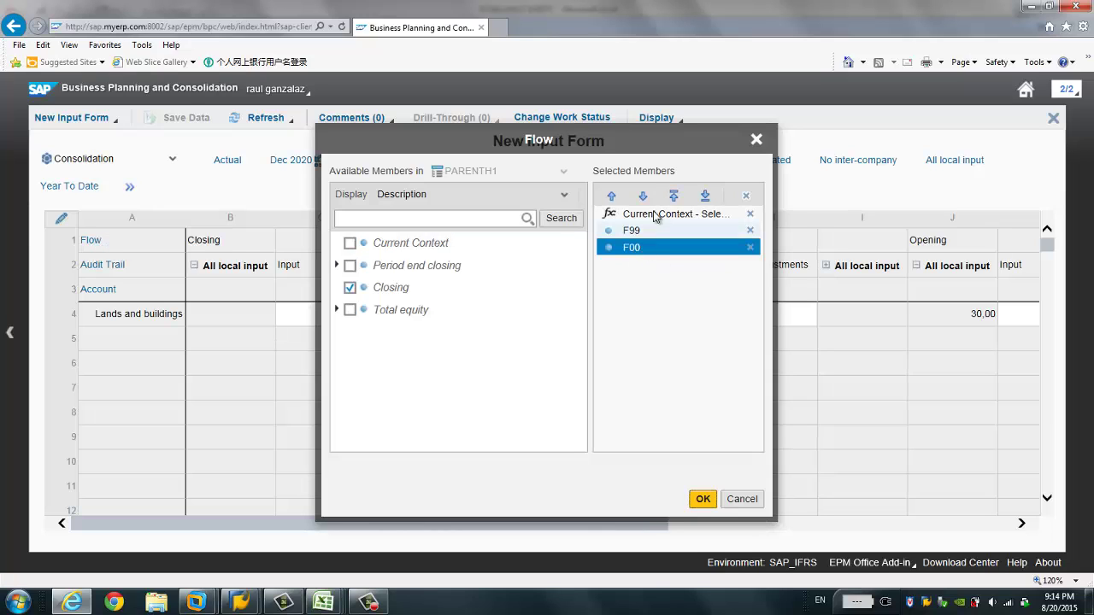
left_click(611, 196)
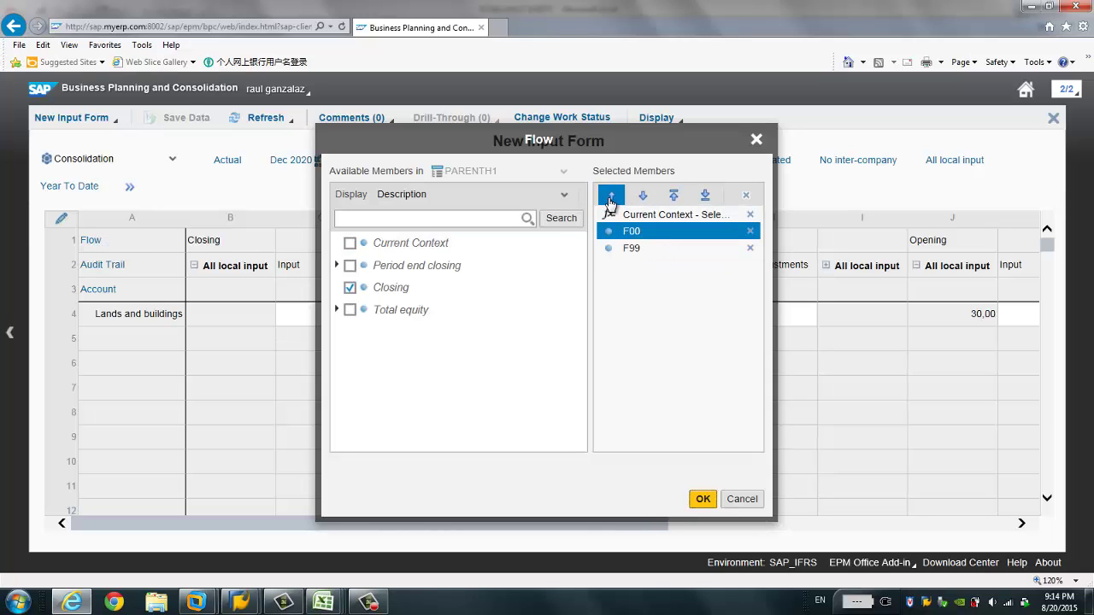
left_click(702, 499)
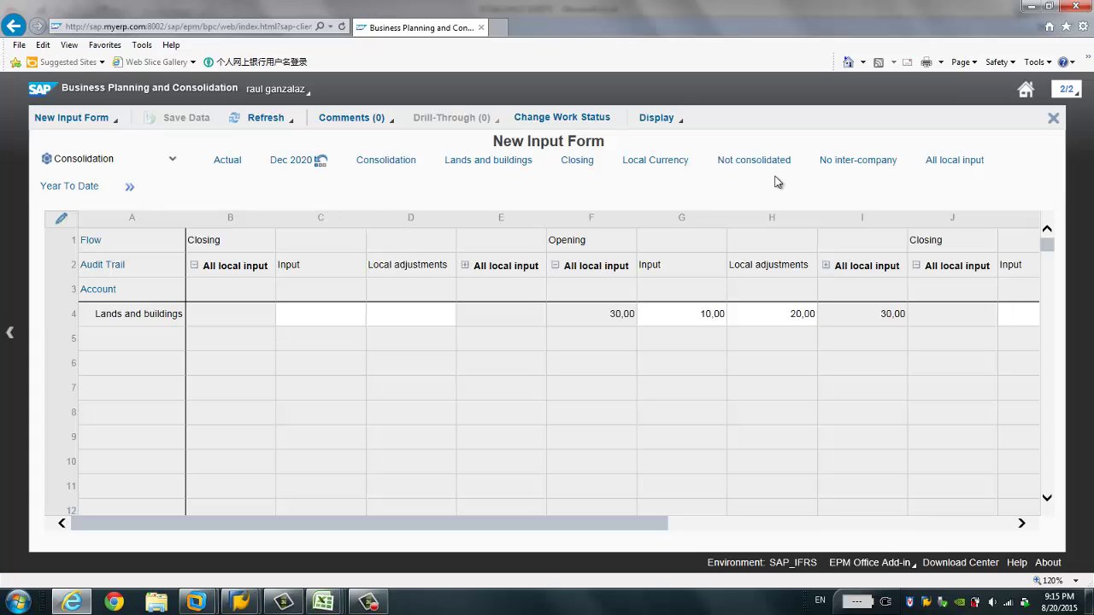
Step: Close the new input form without saving it
left_click(1053, 118)
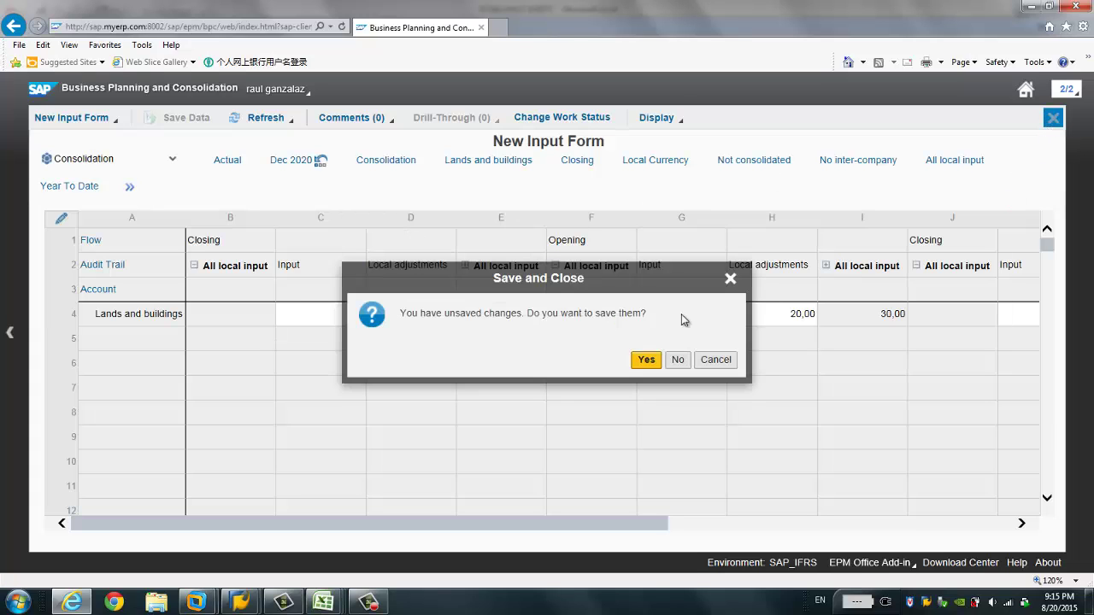
left_click(676, 359)
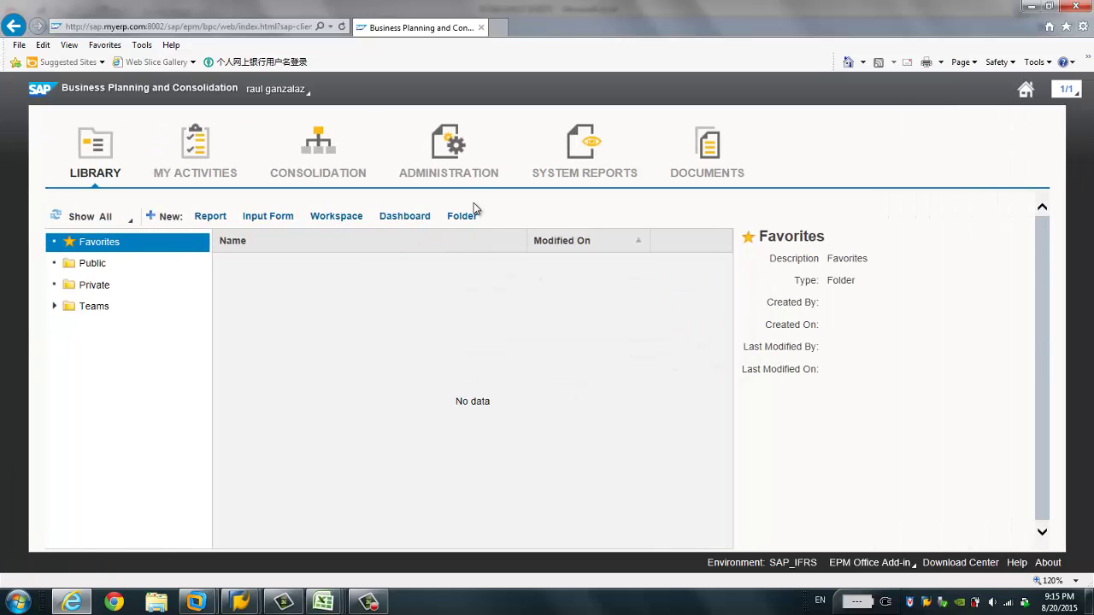
Step: Open the Model and Dimension Defaults in Administration and examine the Consolidation model's default members for data input
left_click(459, 175)
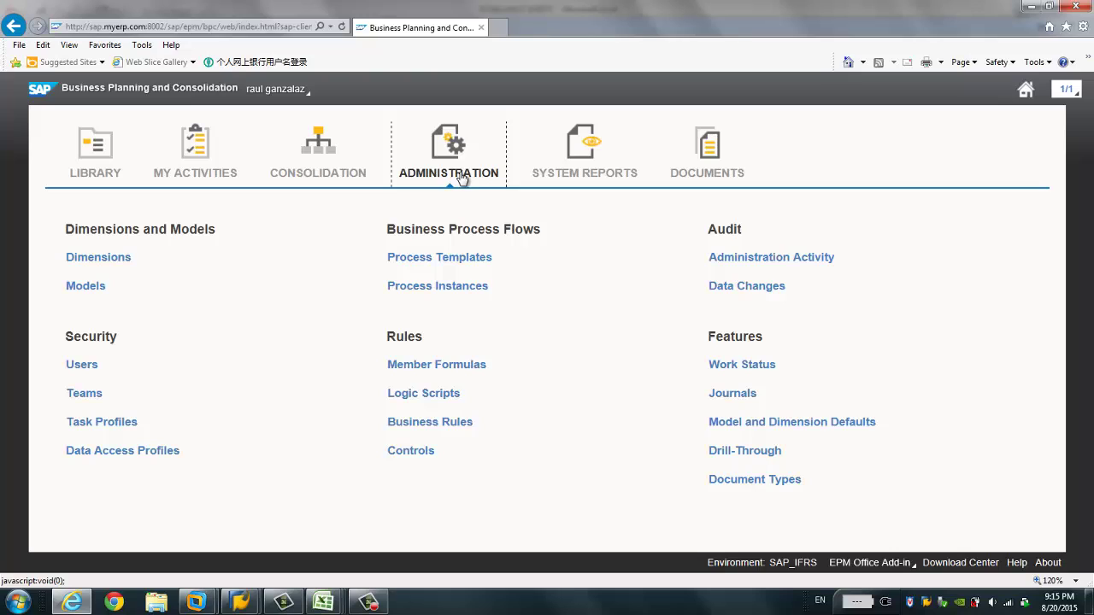
left_click(755, 423)
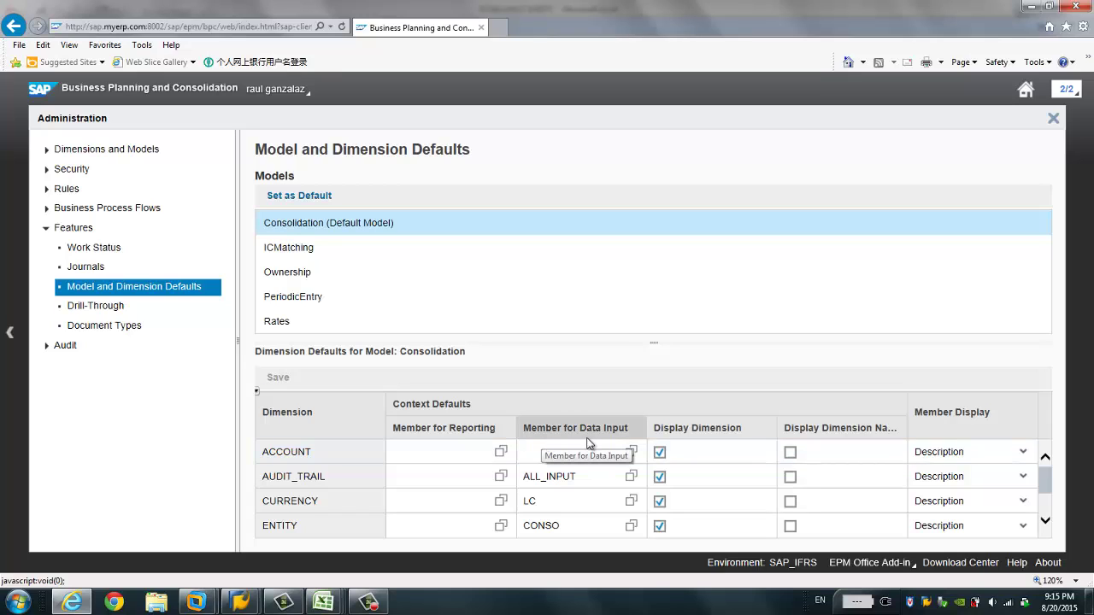
left_click(1045, 522)
left_click(1045, 519)
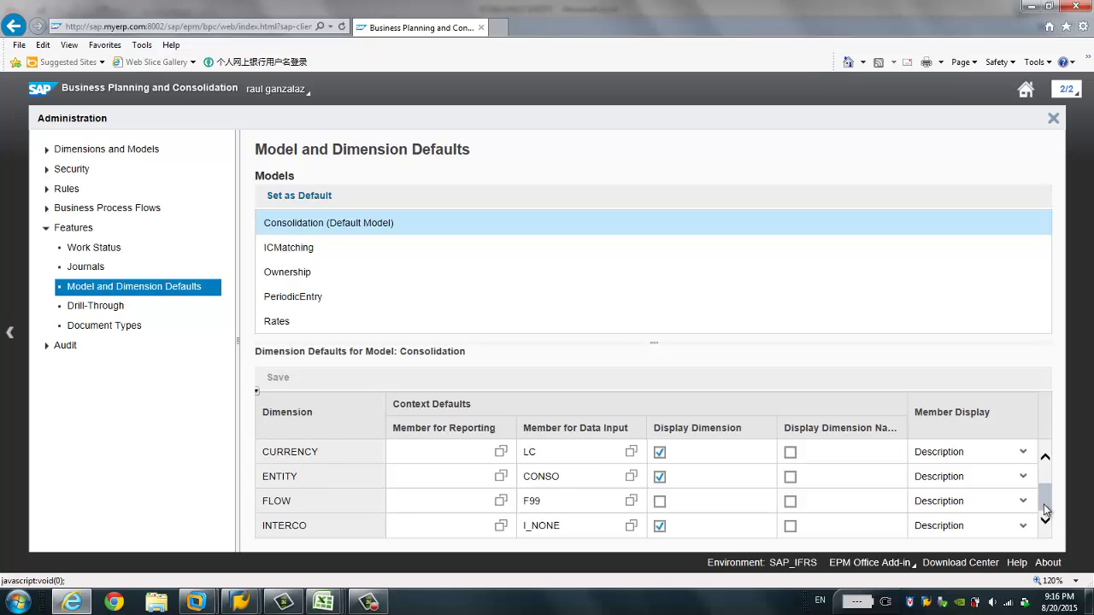
Step: Set the TIME dimension's default member for data input to Dec 2020 in the Consolidation model
scroll(1044, 505, "down", 3)
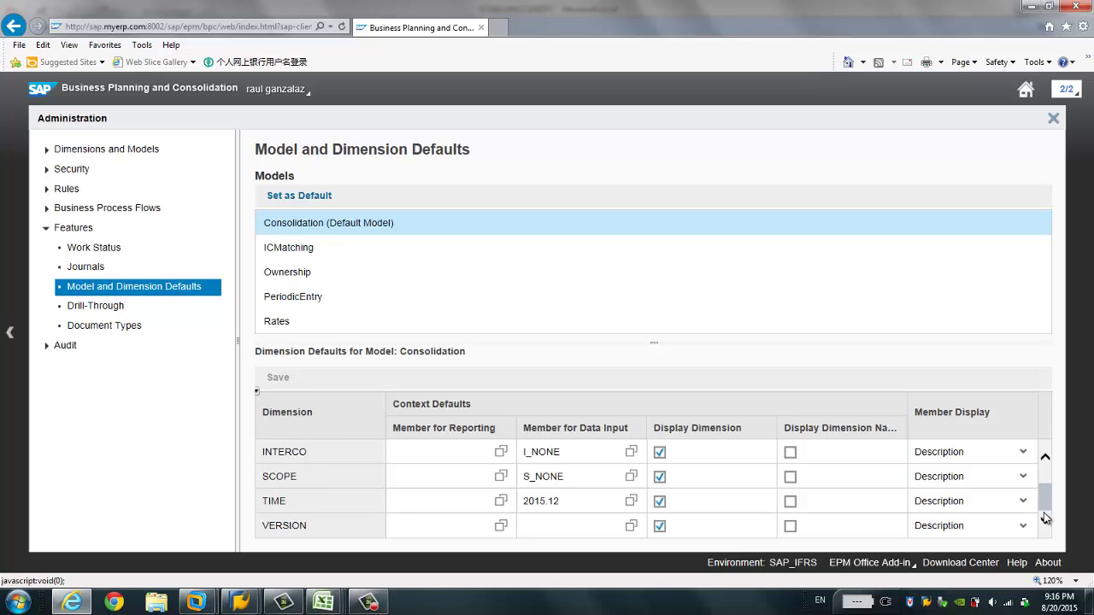
left_click(608, 504)
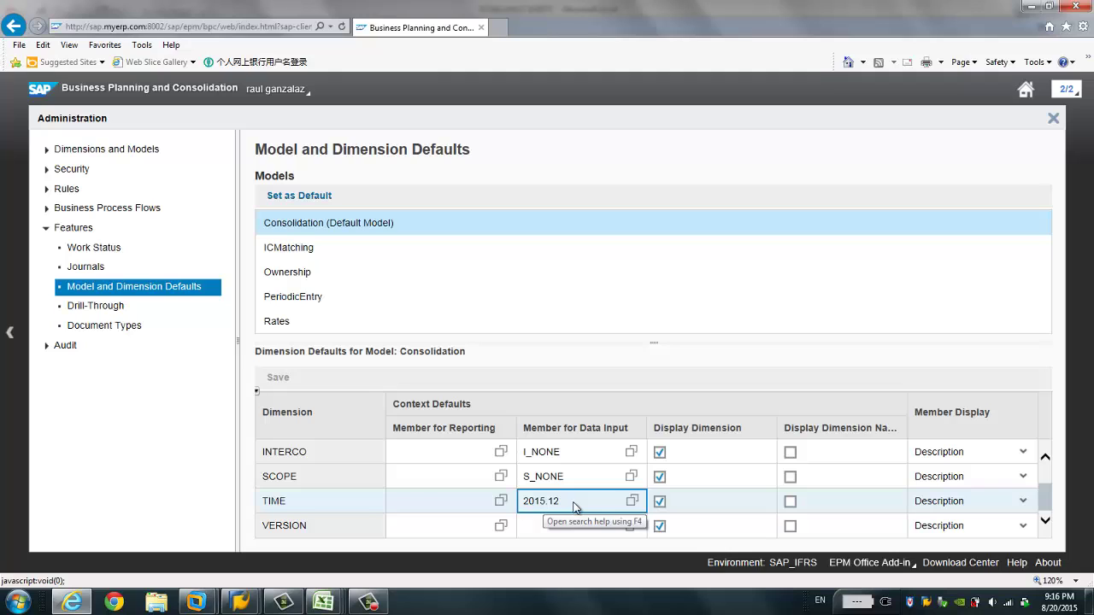
left_click(632, 501)
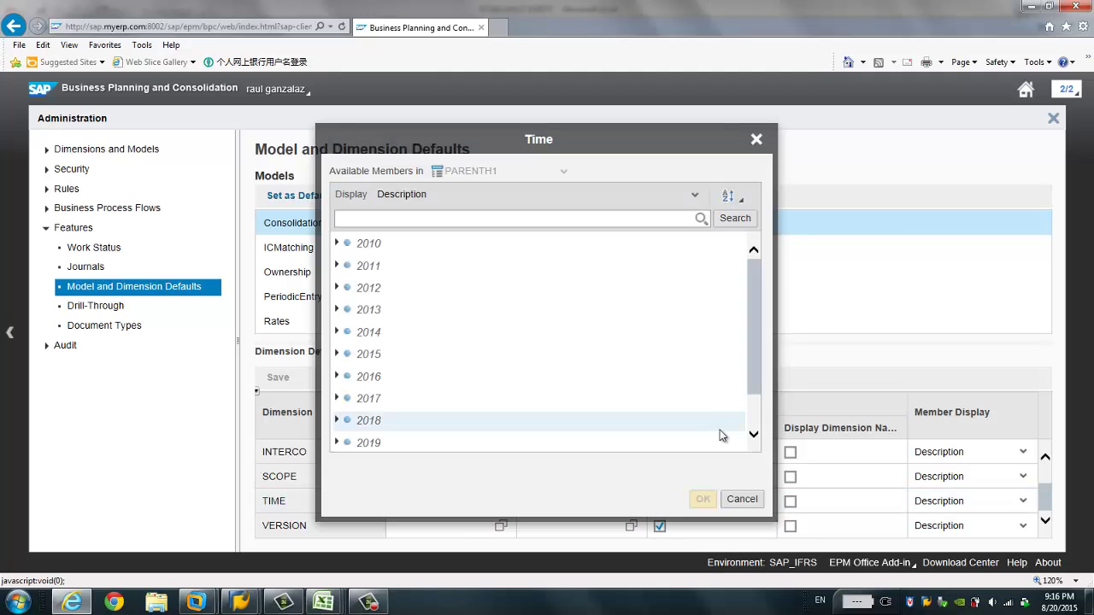
left_click(754, 433)
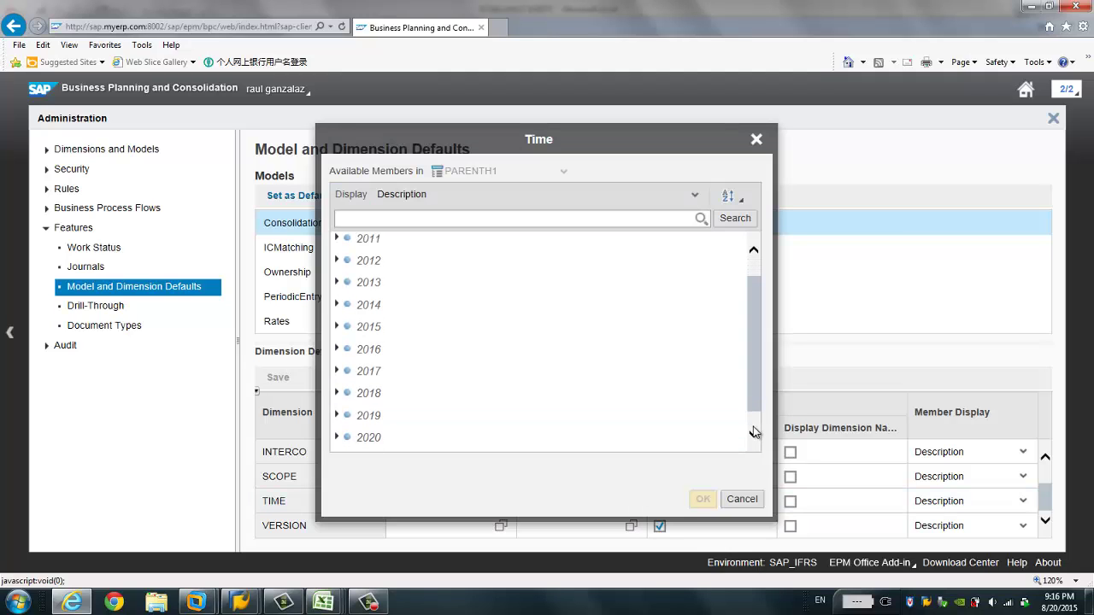
left_click(337, 436)
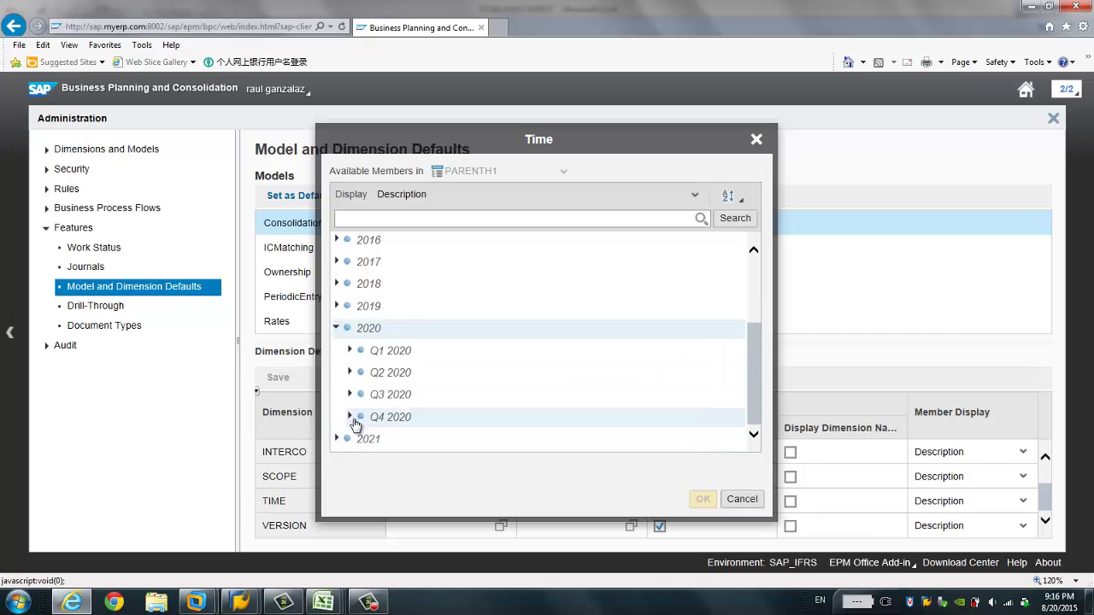
left_click(349, 417)
left_click(408, 417)
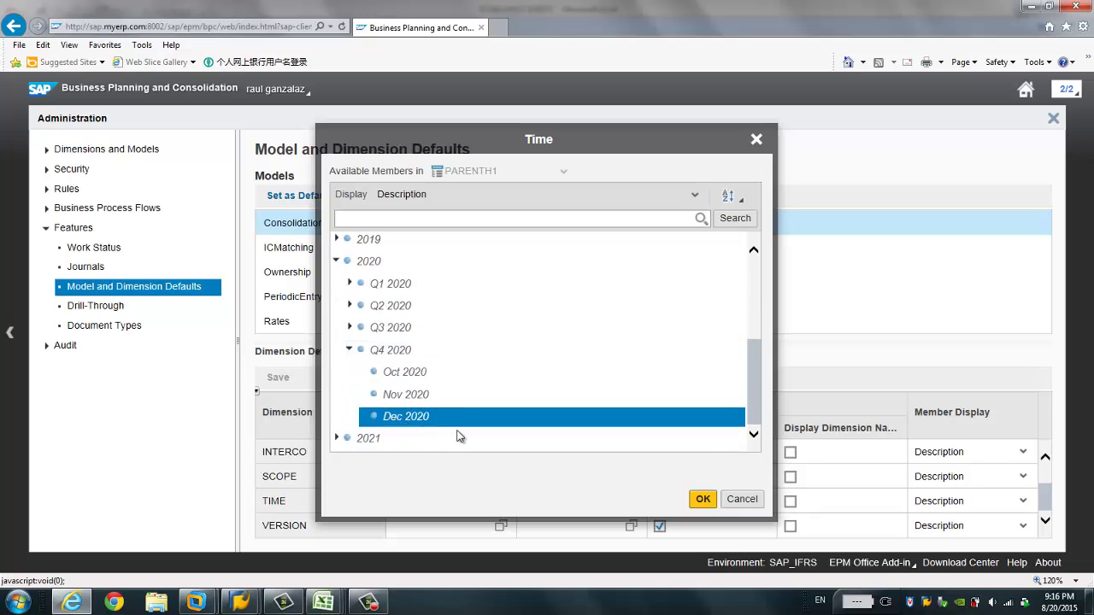
left_click(701, 500)
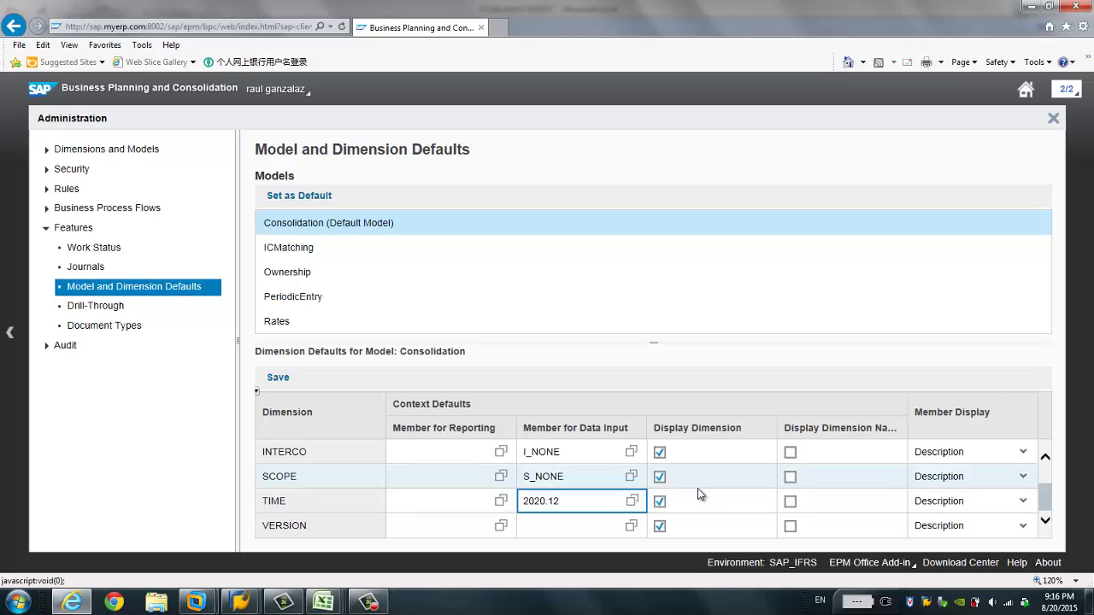
Step: Save the dimension defaults with Consolidation as the default model and close the Administration view
left_click(286, 198)
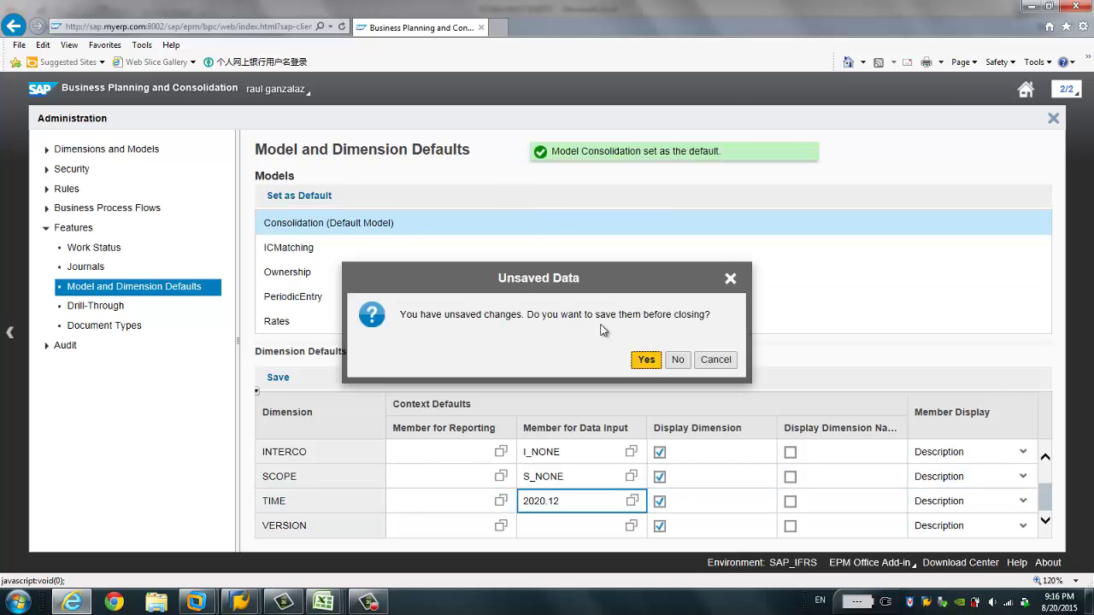
left_click(646, 360)
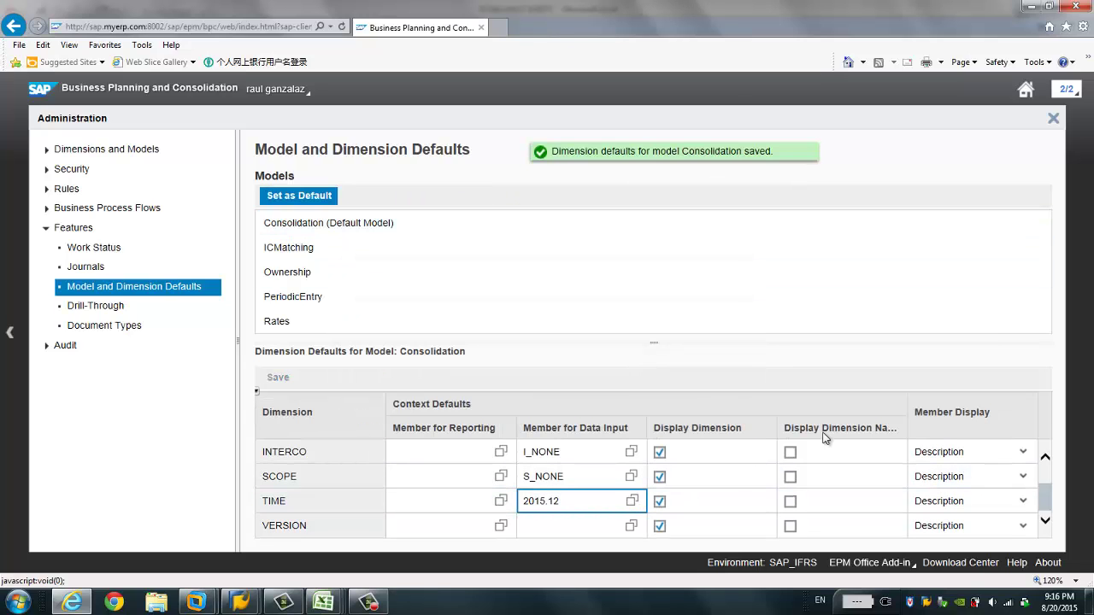
left_click(1053, 119)
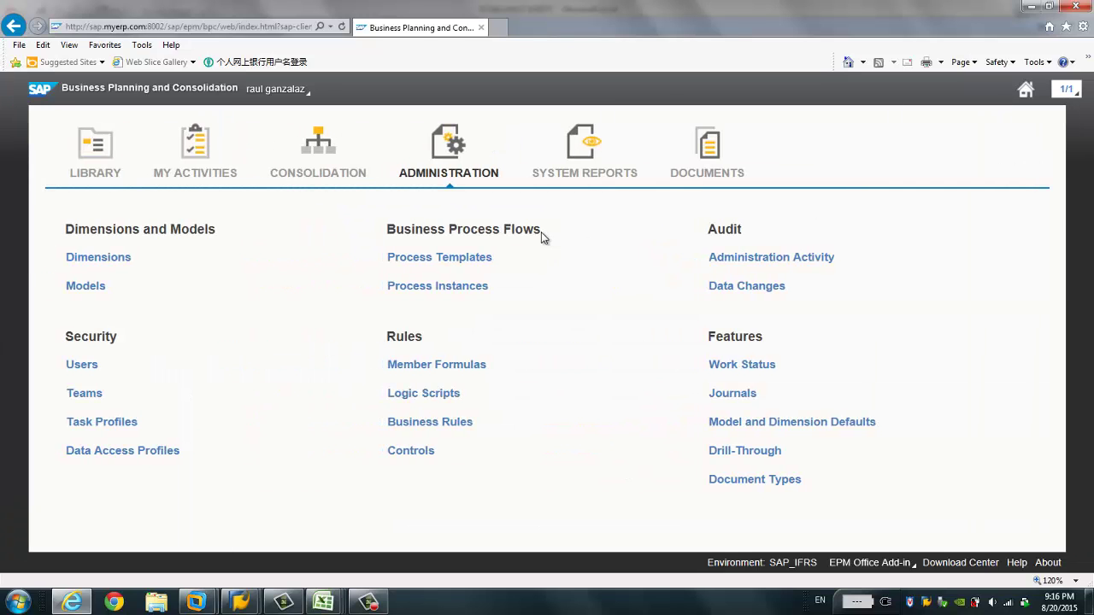
Step: Build a new Consolidation input form with Account in rows and Flow and Audit Trail in columns, and close it without saving
left_click(108, 176)
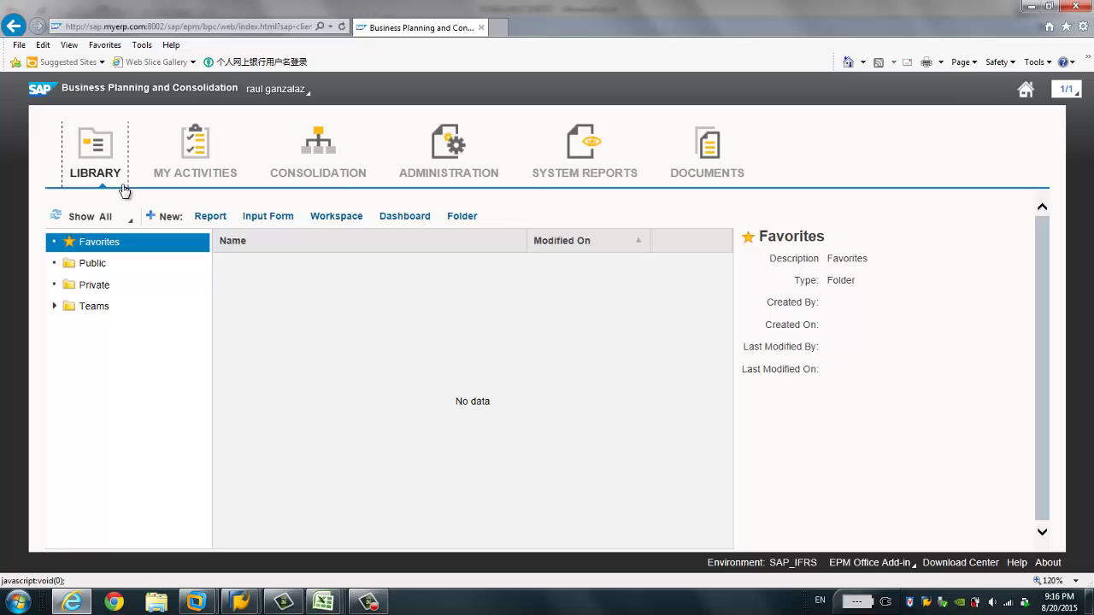
left_click(281, 219)
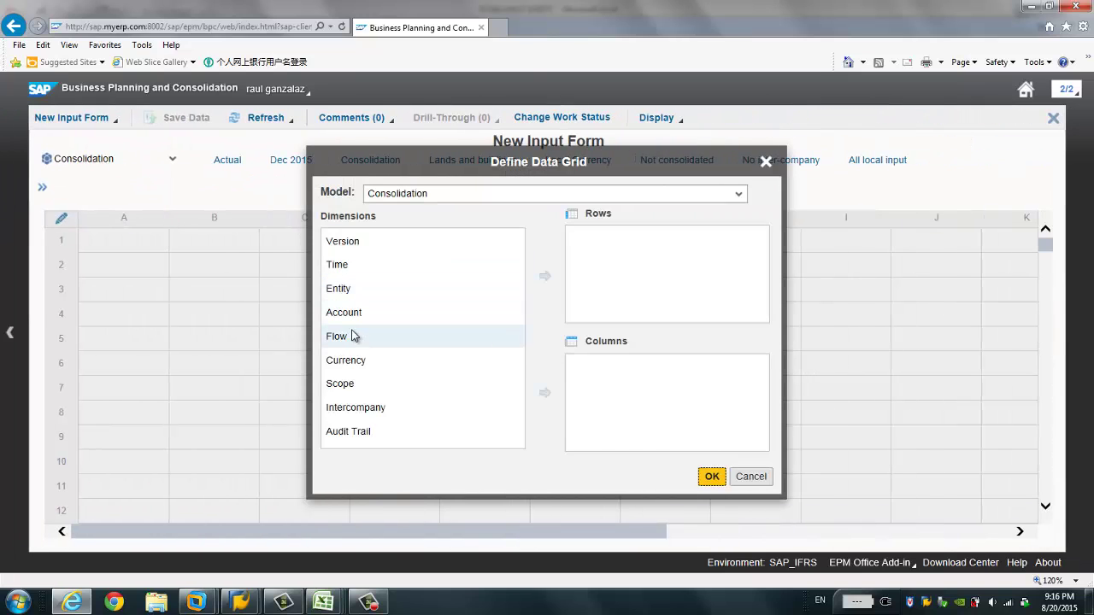
left_click_drag(362, 315, 619, 290)
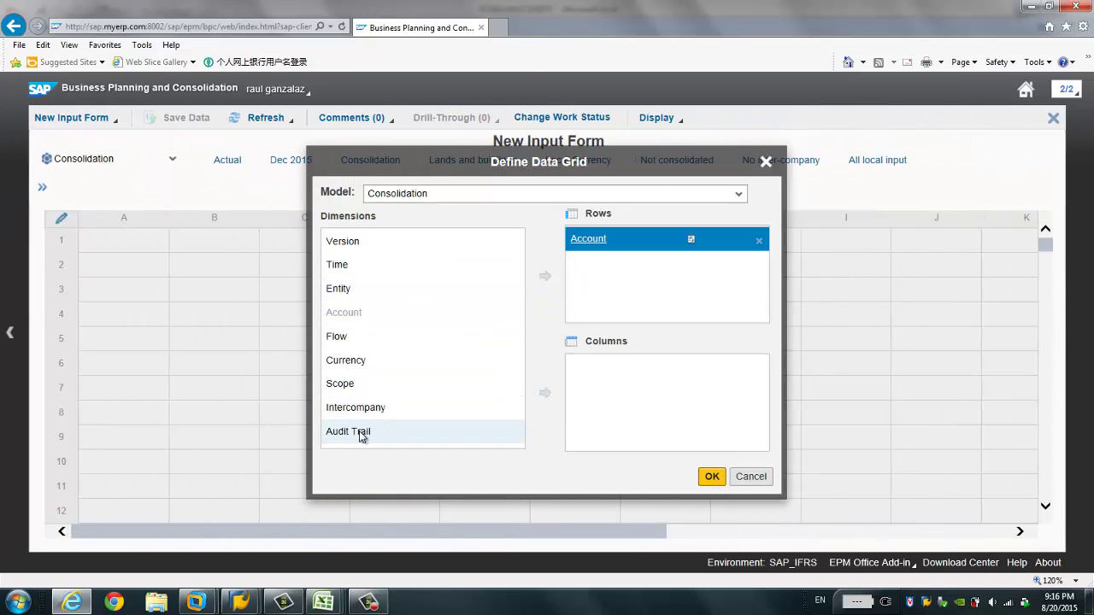
left_click(344, 337)
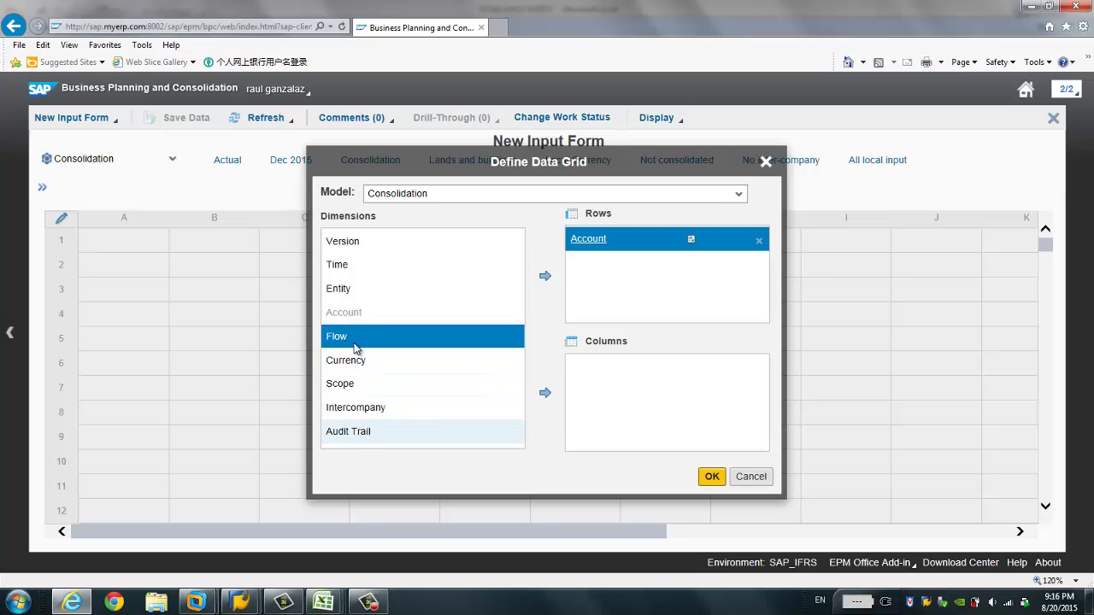
left_click_drag(359, 346, 584, 381)
left_click_drag(369, 429, 629, 439)
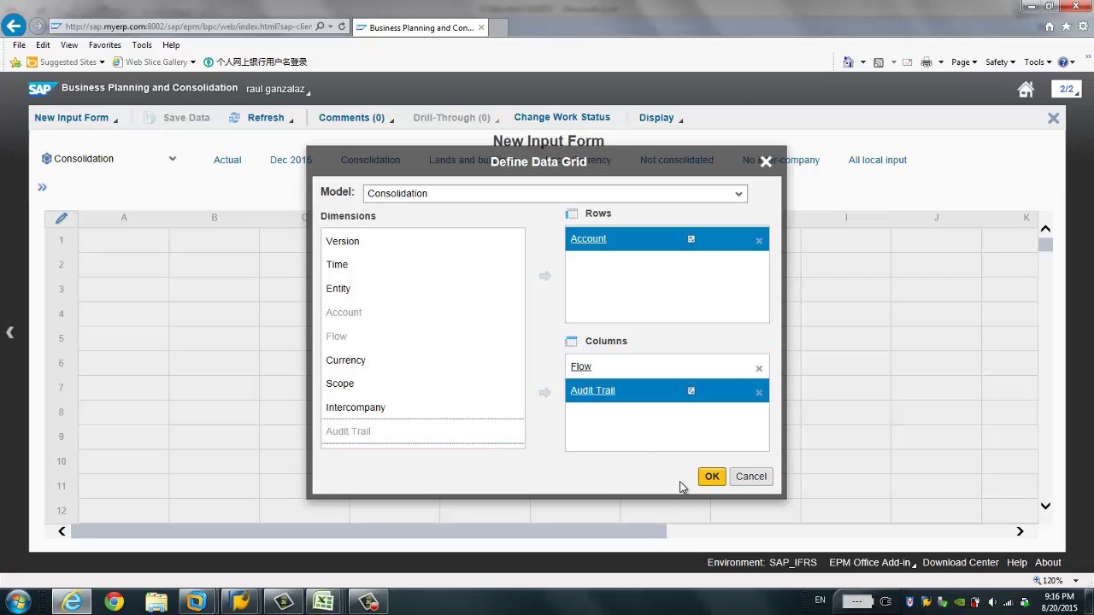
left_click(709, 477)
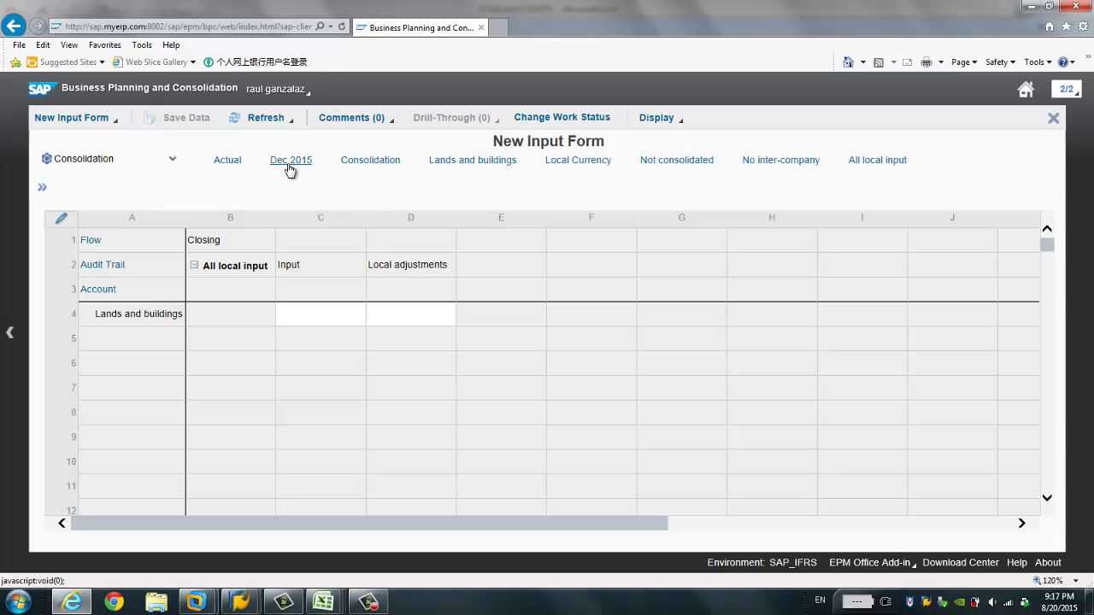
left_click(1052, 118)
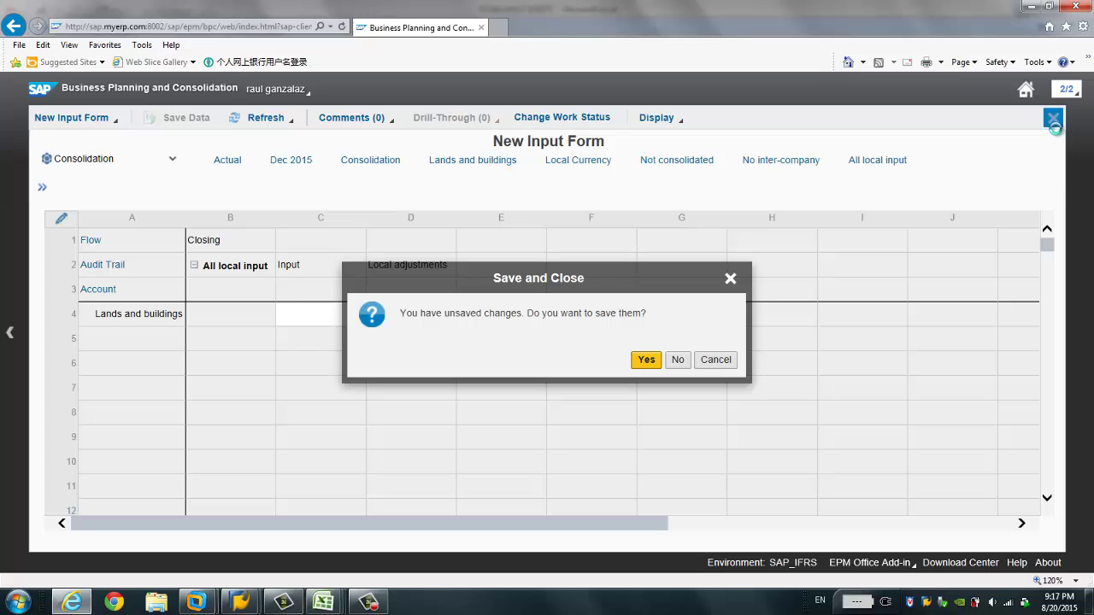
left_click(680, 361)
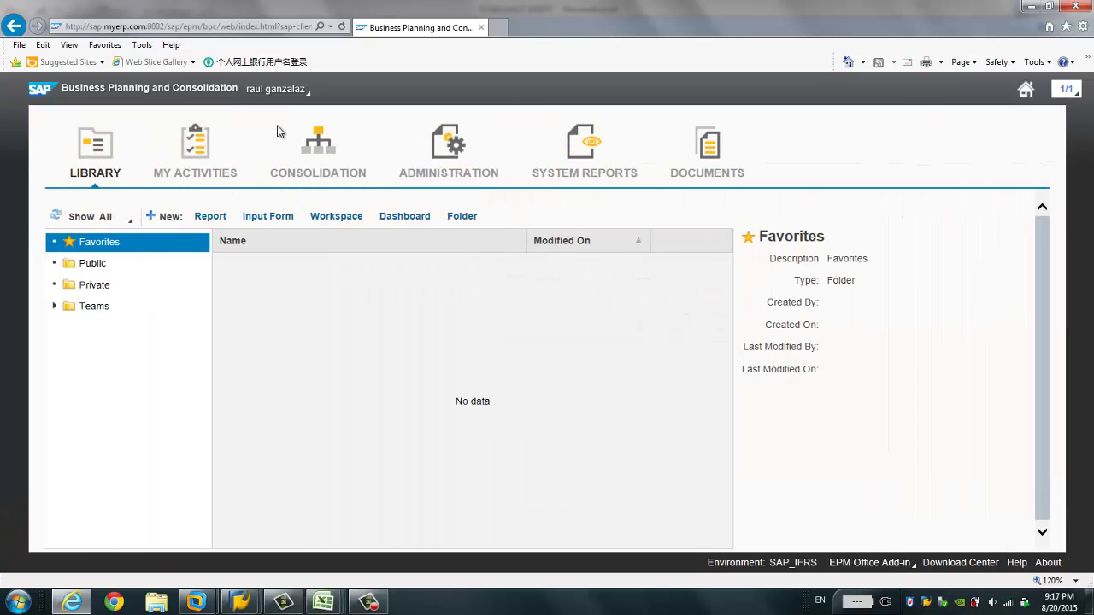
Step: Log off and log back on with the account's user name and password
left_click(299, 91)
left_click(298, 152)
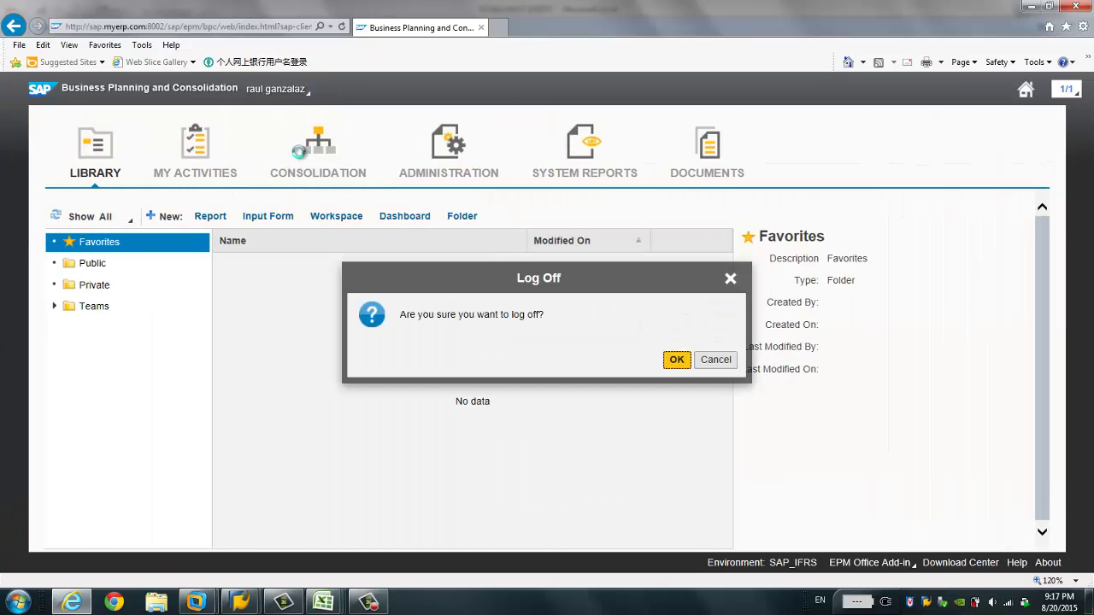
left_click(675, 361)
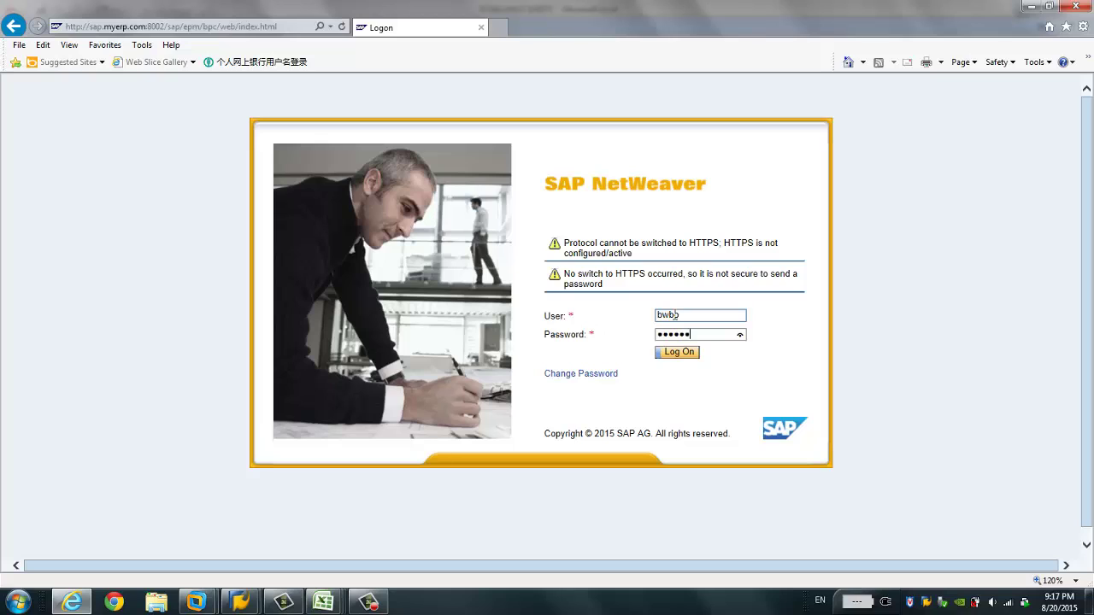
key("Return")
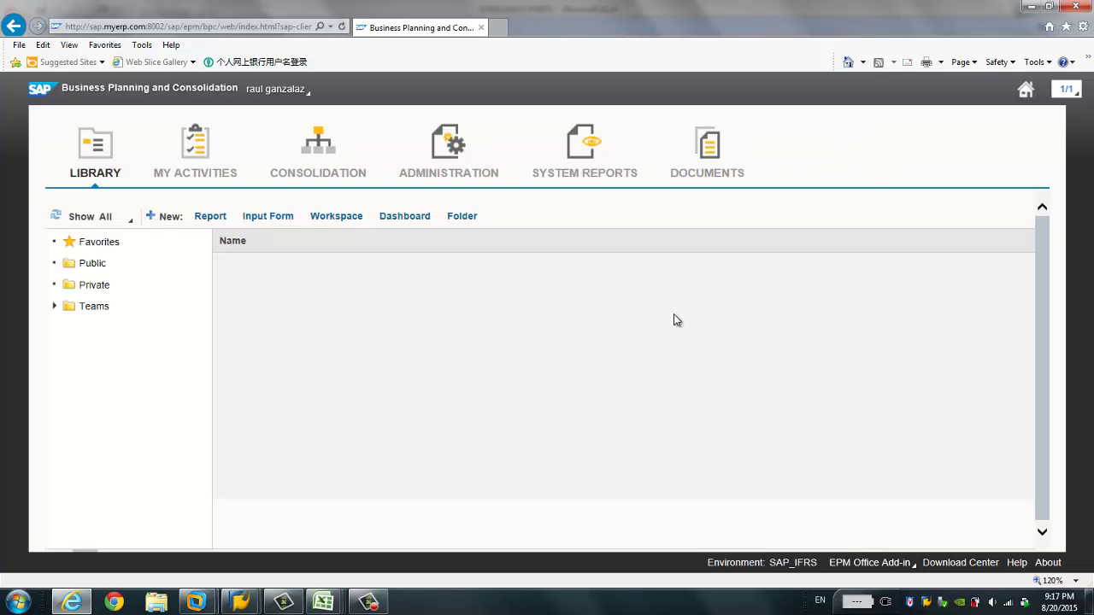
Step: Start a new Consolidation input form with Account in the rows and Flow and Audit Trail in the columns
left_click(266, 216)
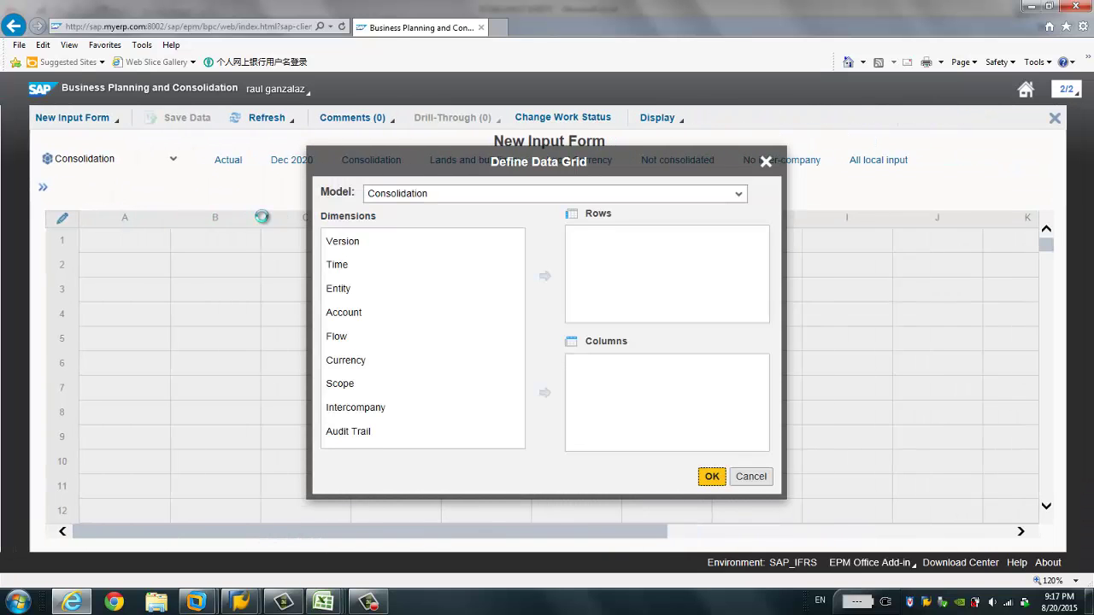
left_click_drag(361, 313, 564, 302)
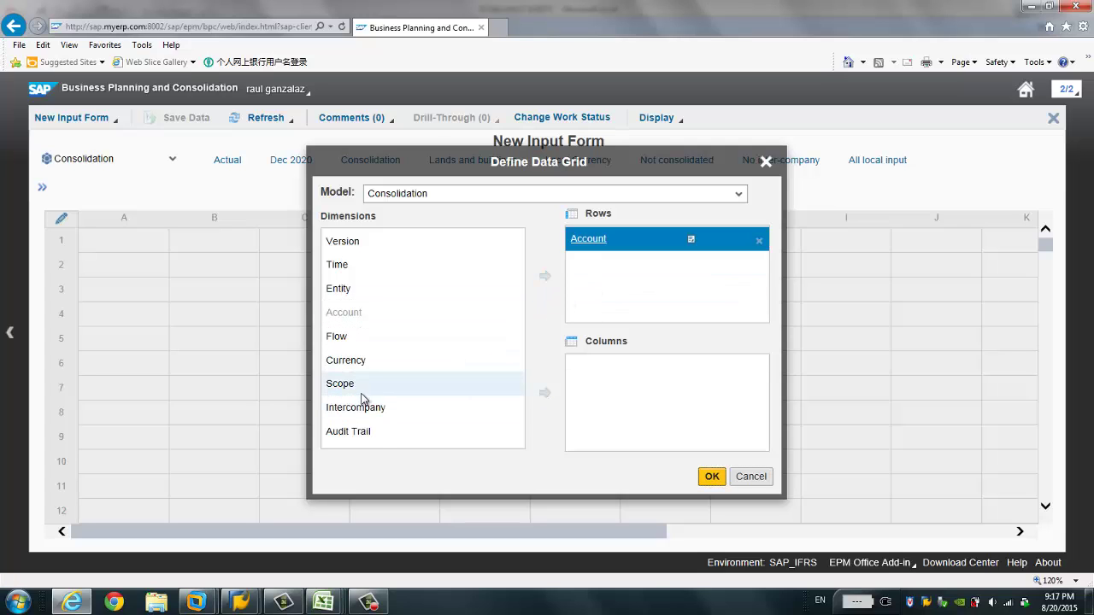
left_click_drag(415, 166, 574, 257)
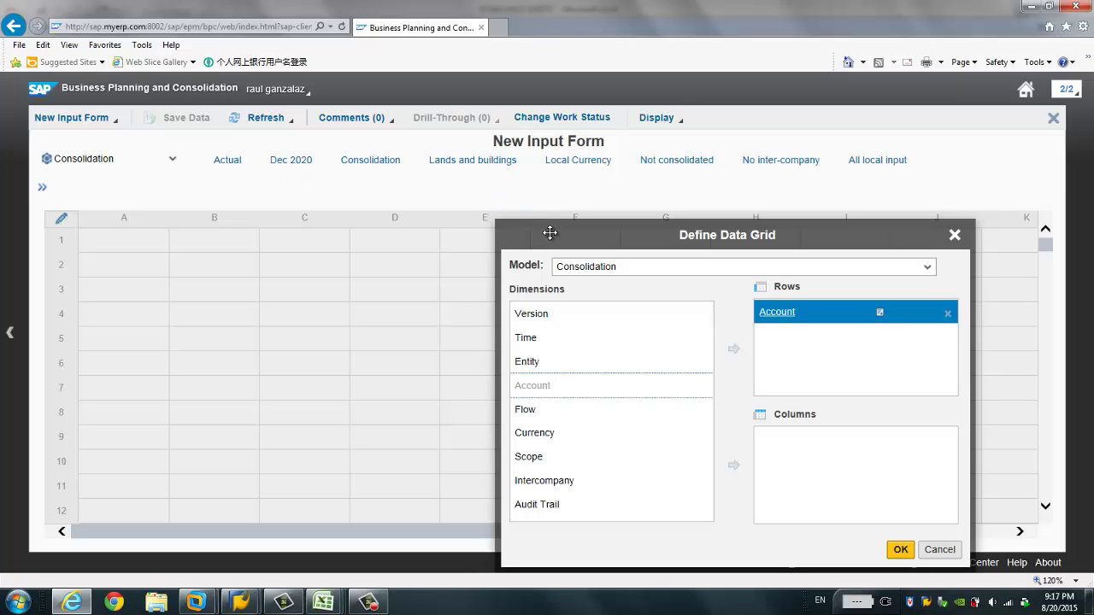
left_click_drag(549, 232, 475, 162)
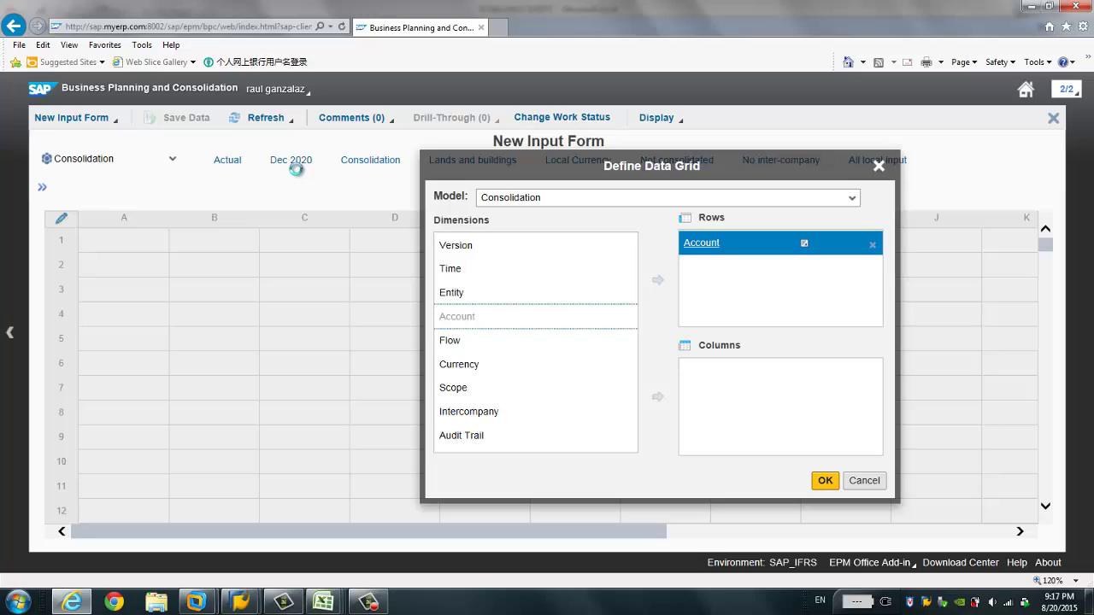
left_click_drag(460, 351, 714, 410)
left_click_drag(474, 431, 709, 400)
Step: Search the Flow members by ID and add F00 and F99 to the column's selected members
left_click(694, 371)
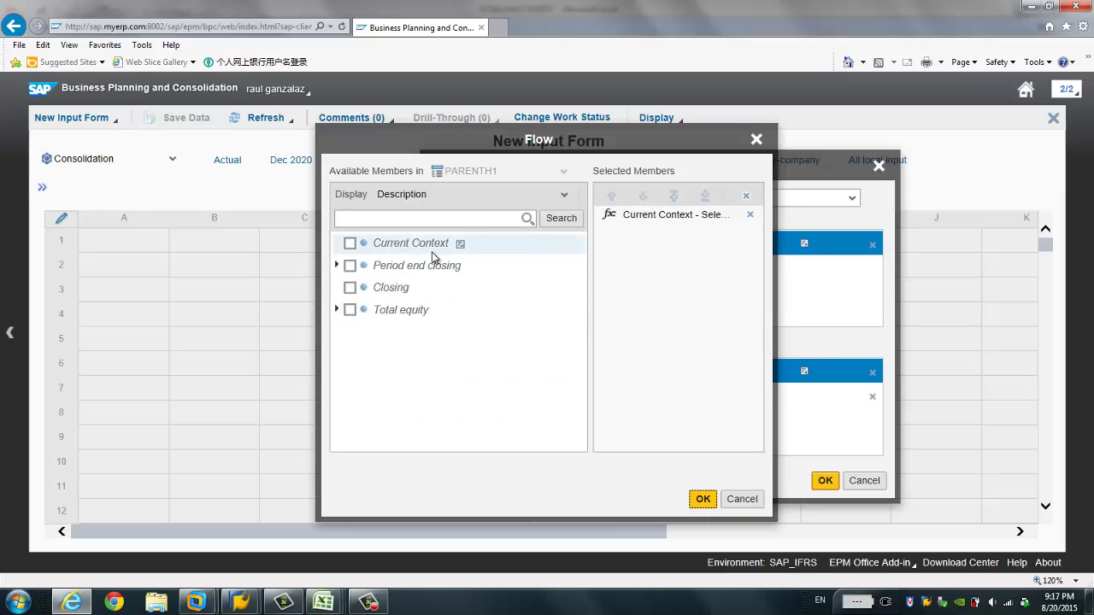
left_click(372, 219)
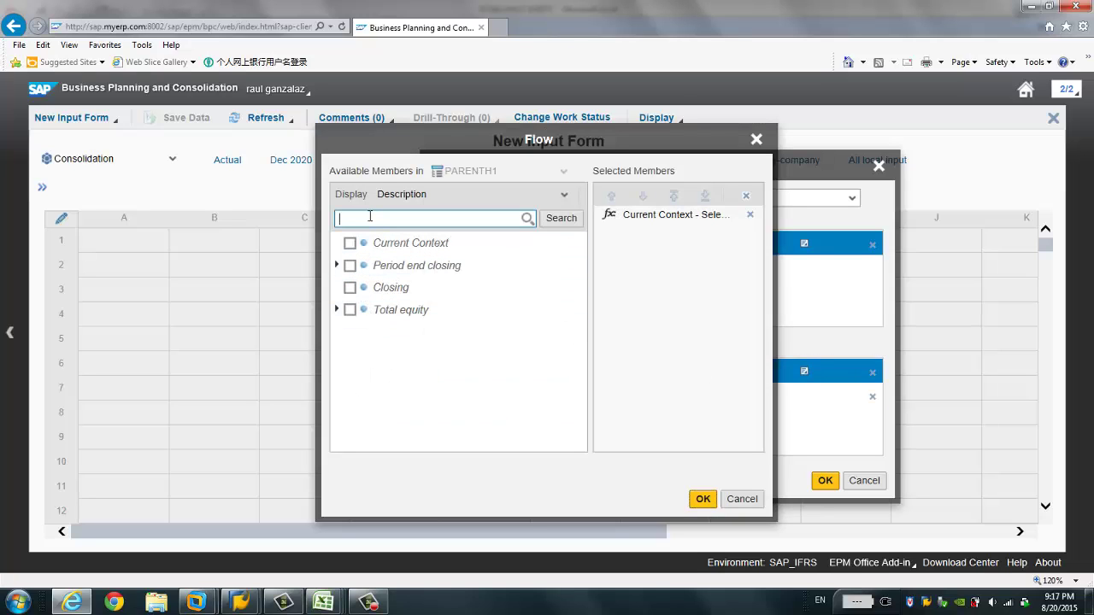
type("f00")
key("Return")
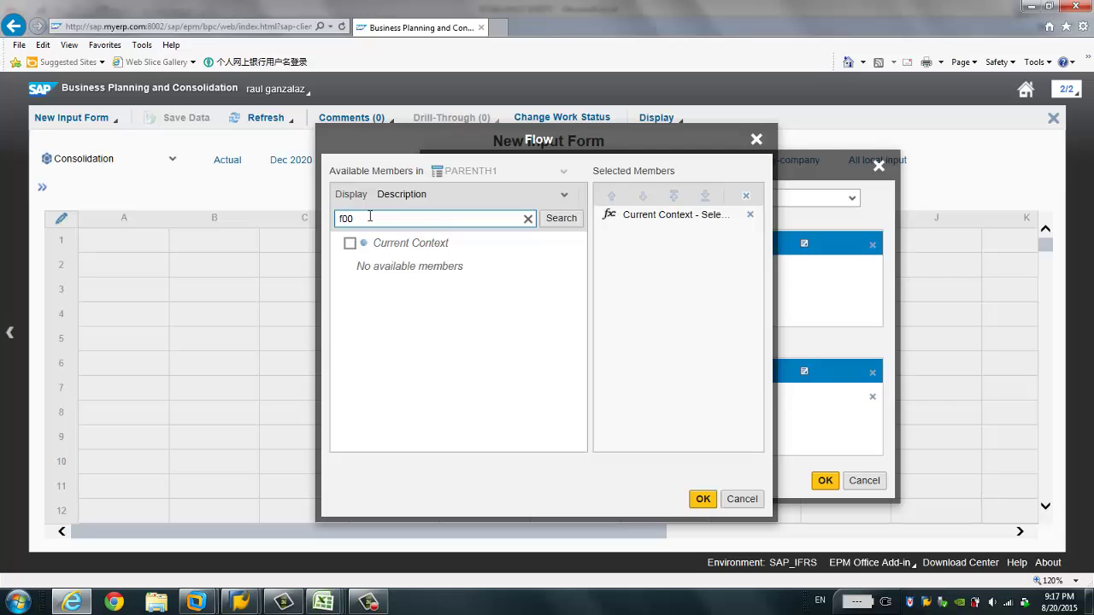
left_click(410, 194)
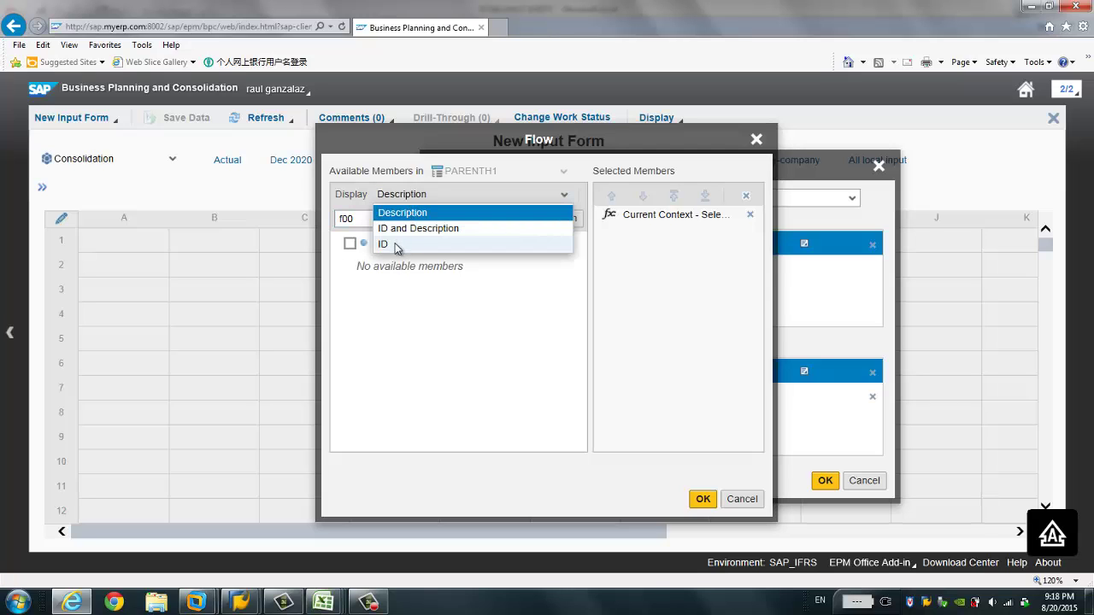
left_click(391, 244)
left_click(555, 220)
left_click(352, 267)
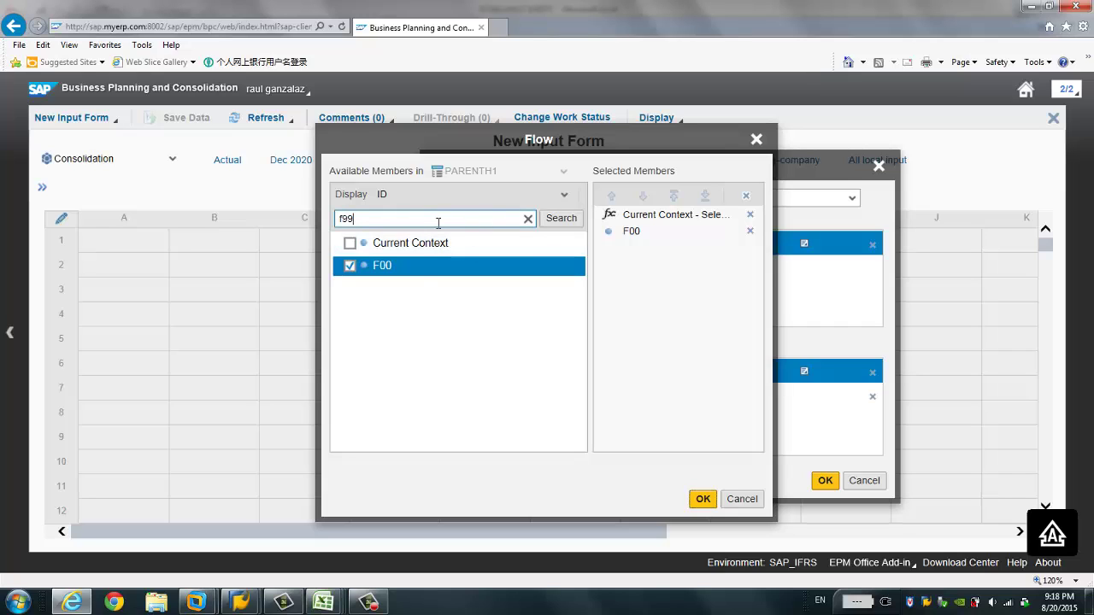
left_click(551, 219)
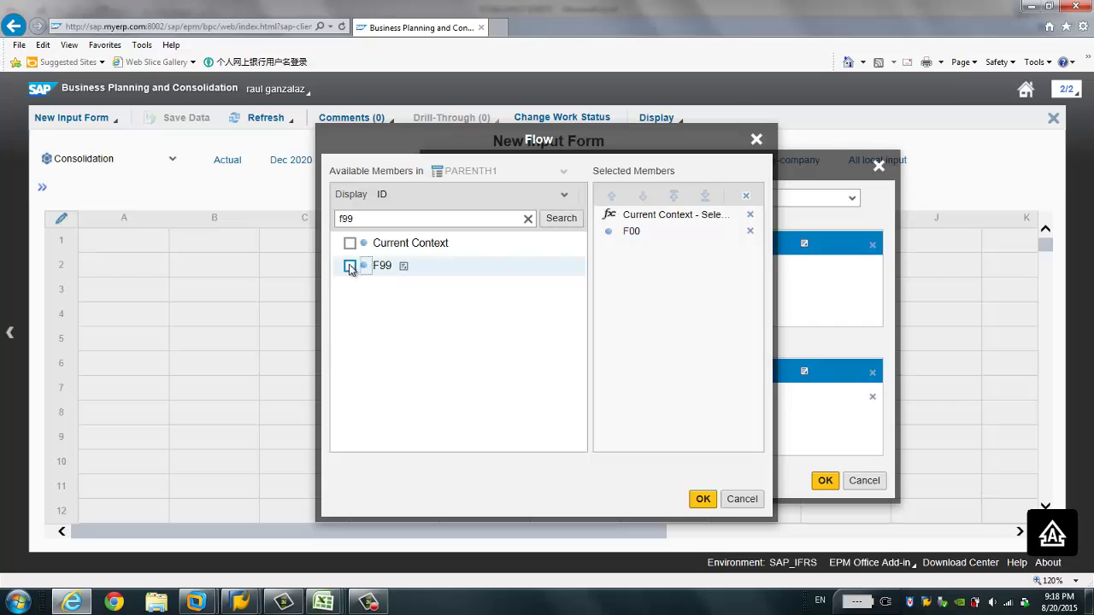
left_click(350, 267)
left_click(701, 500)
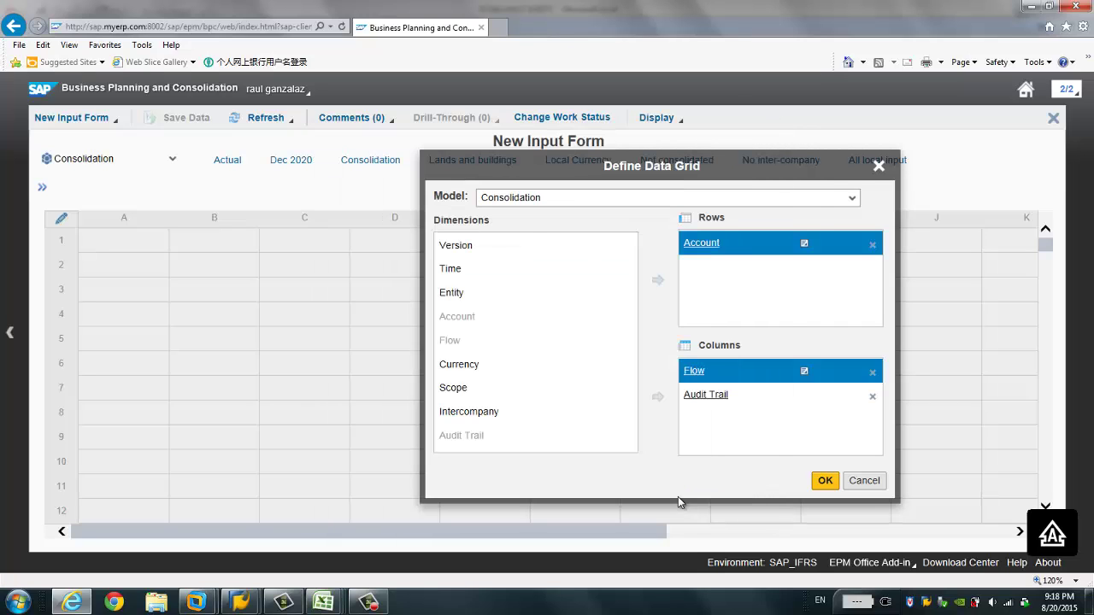
Step: Add All local input to the Audit Trail column's selected members and apply the data grid definition to the new input form
left_click(701, 405)
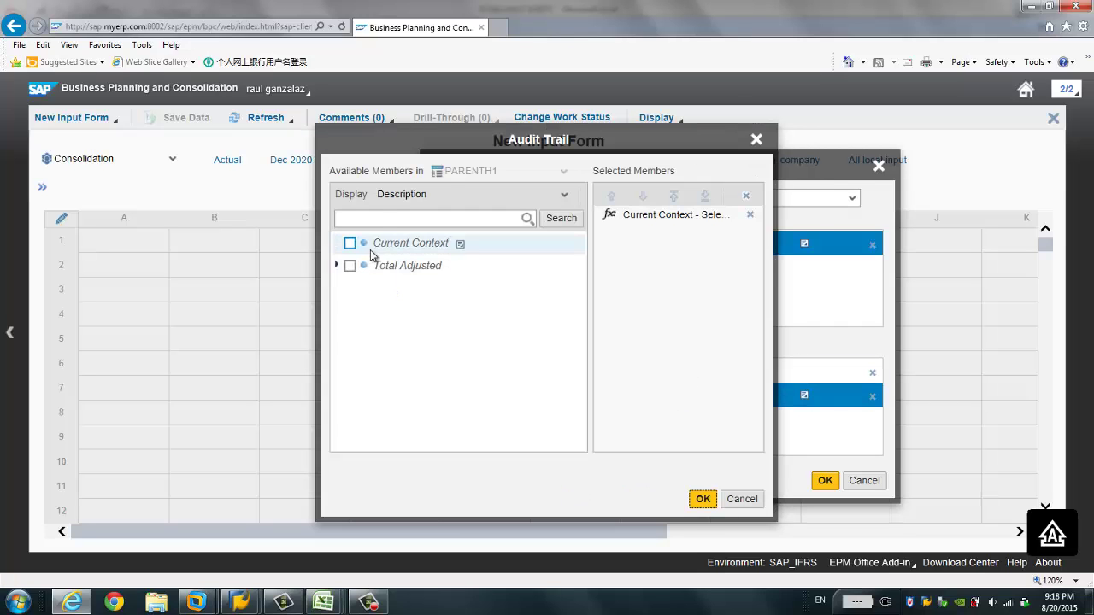
left_click(381, 218)
type("ALL")
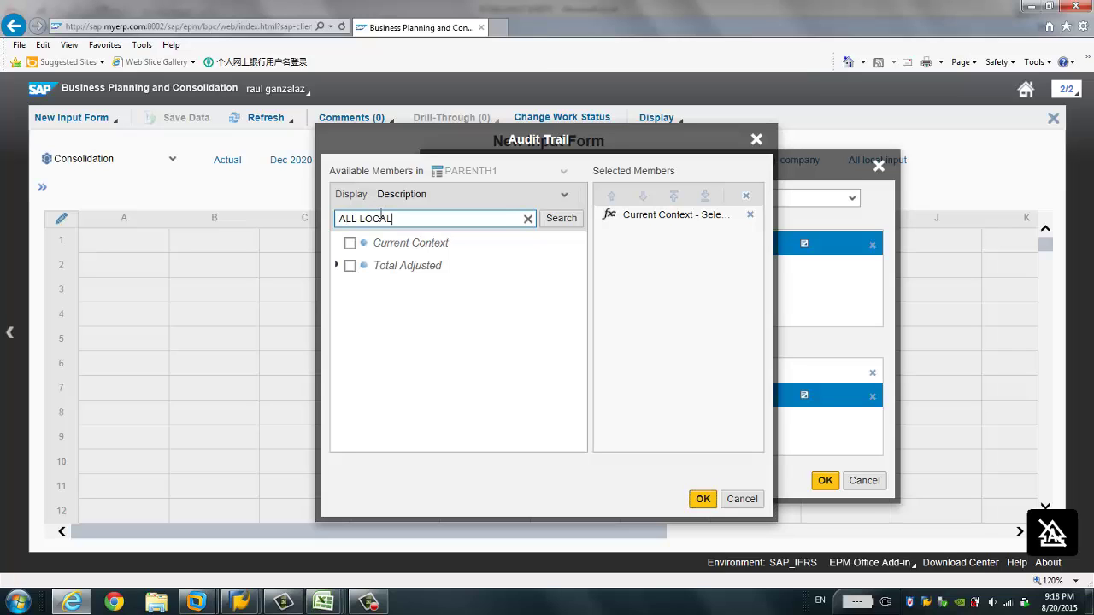
type(" LOCAL")
key("Return")
left_click(350, 266)
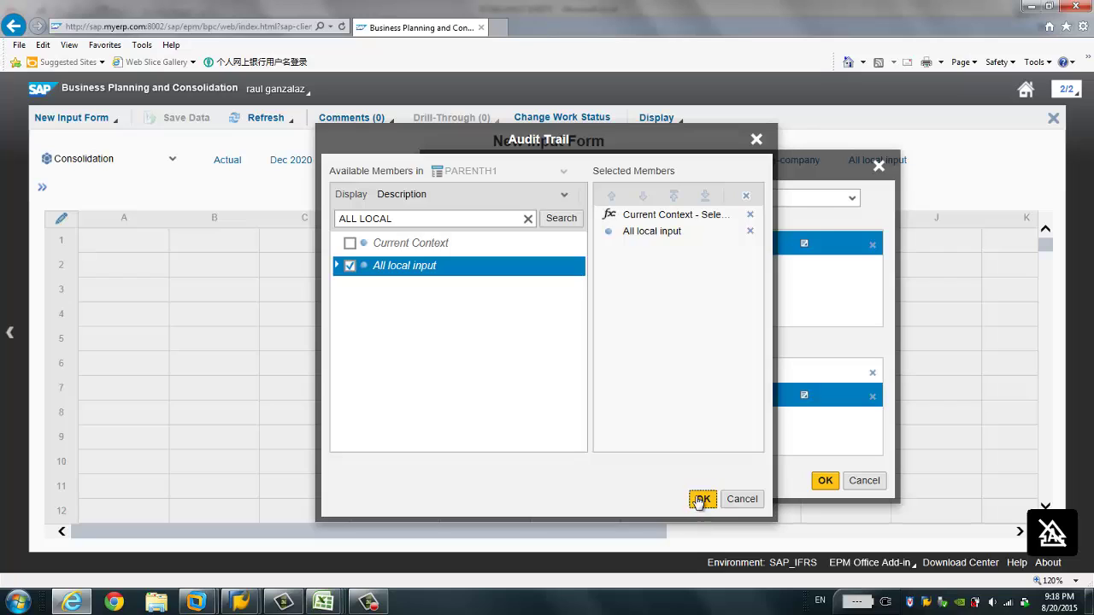
left_click(699, 499)
left_click(824, 481)
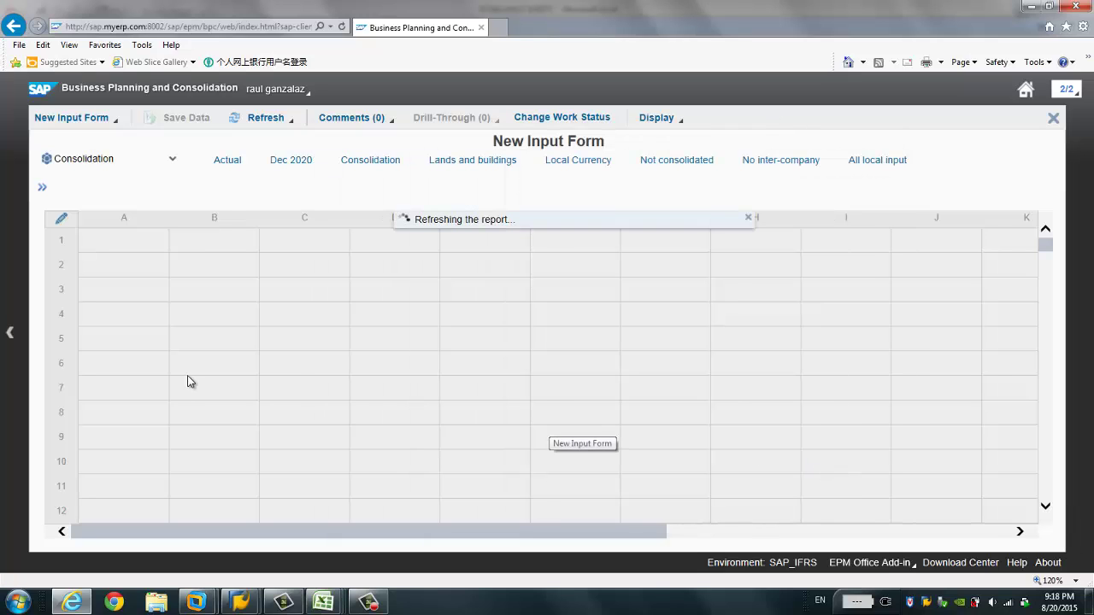
left_click(718, 525)
left_click_drag(698, 524, 435, 522)
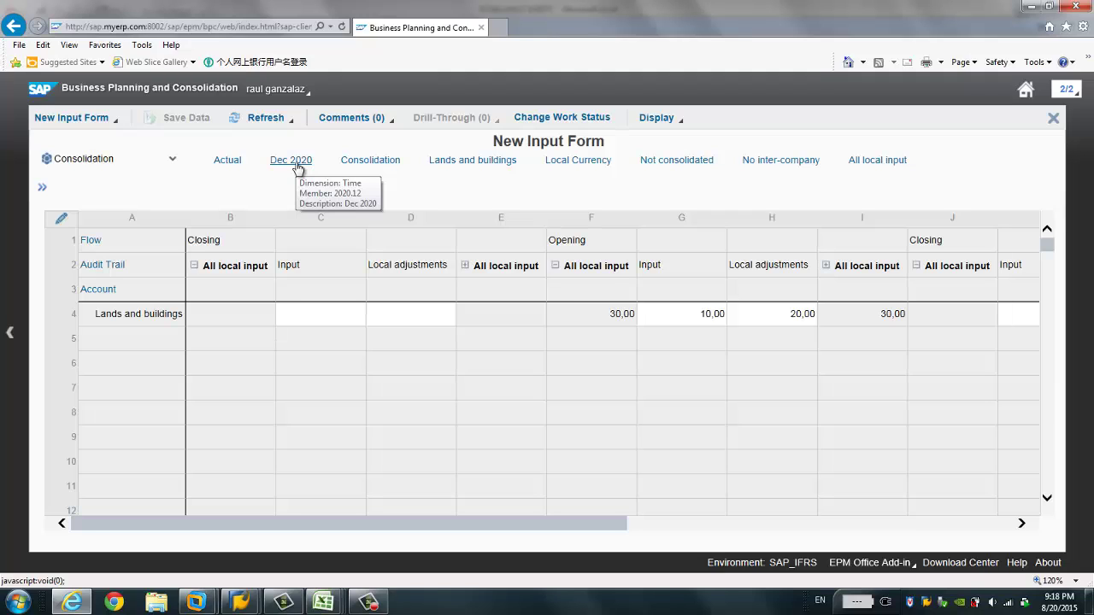
Step: Save the input form in the Public folder as Balancesheet, overwriting the existing form
left_click(101, 122)
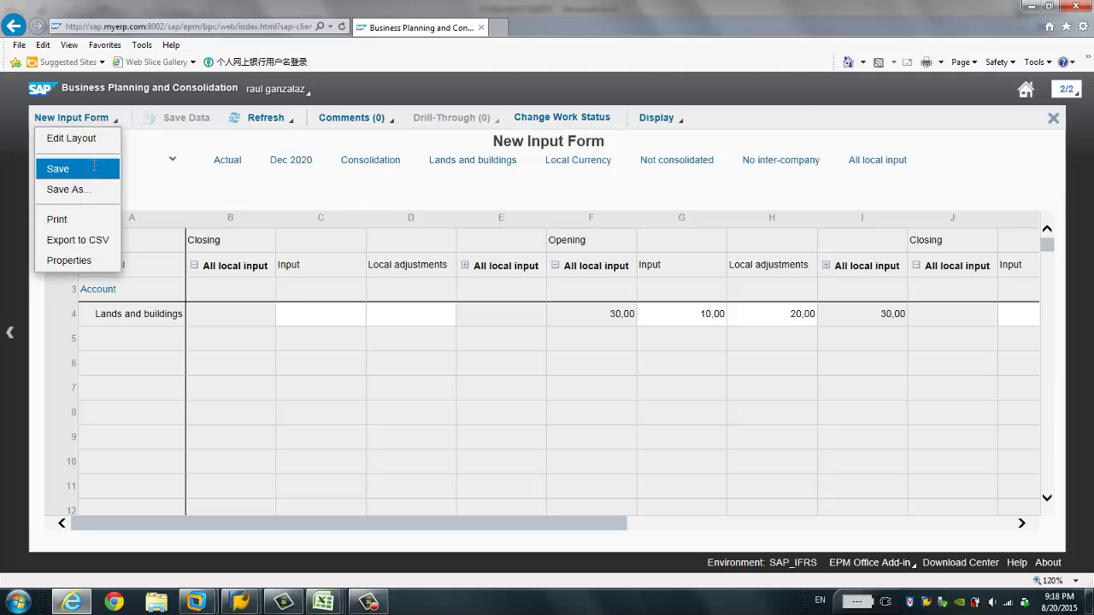
left_click(94, 168)
left_click(579, 466)
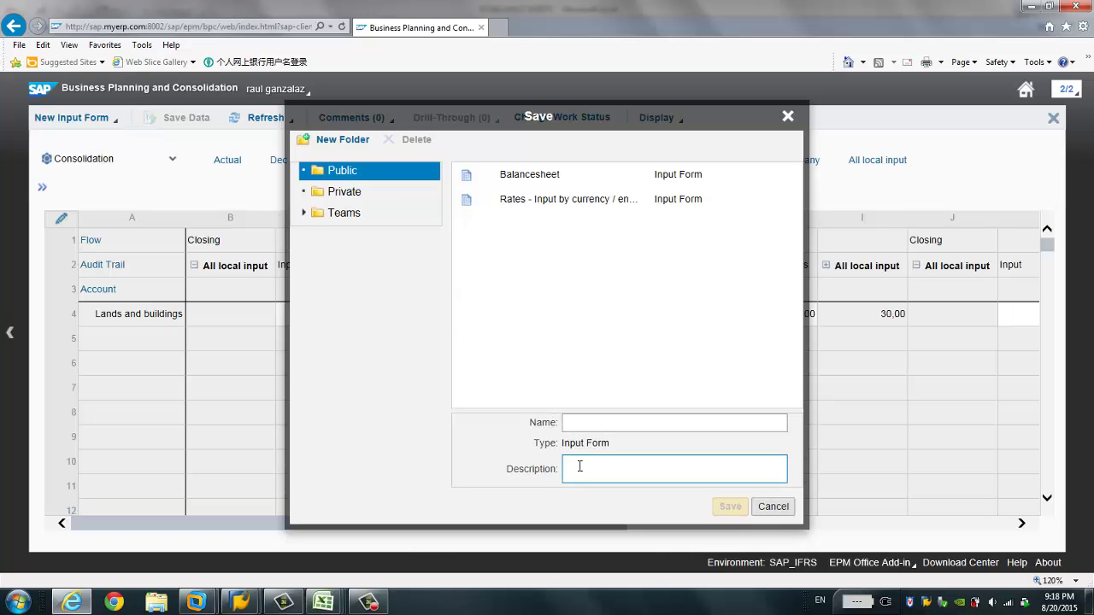
left_click(536, 176)
left_click(656, 425)
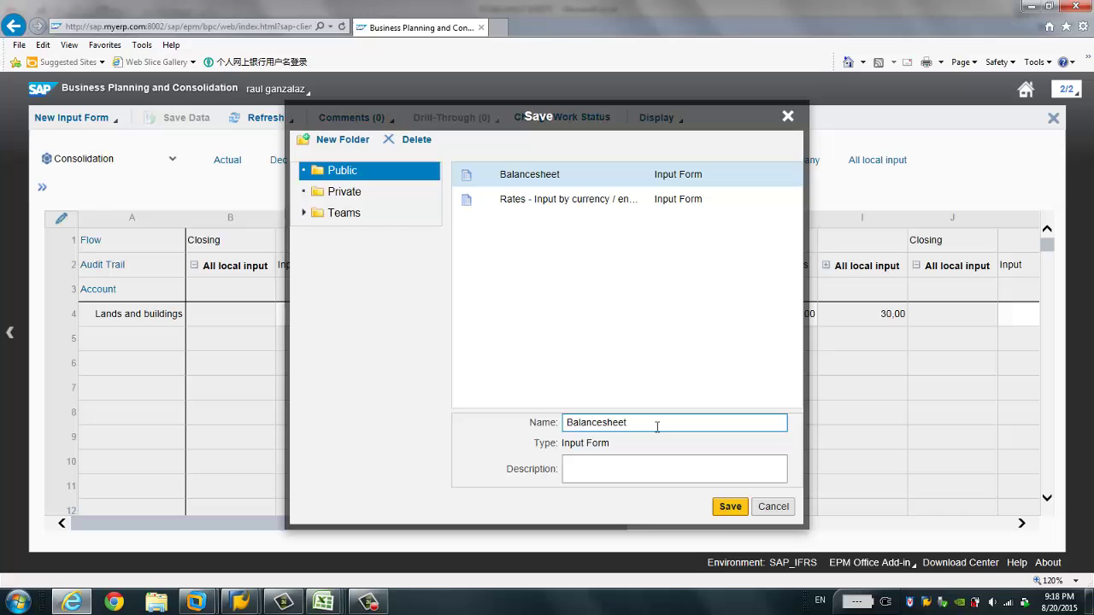
left_click(728, 506)
left_click(622, 353)
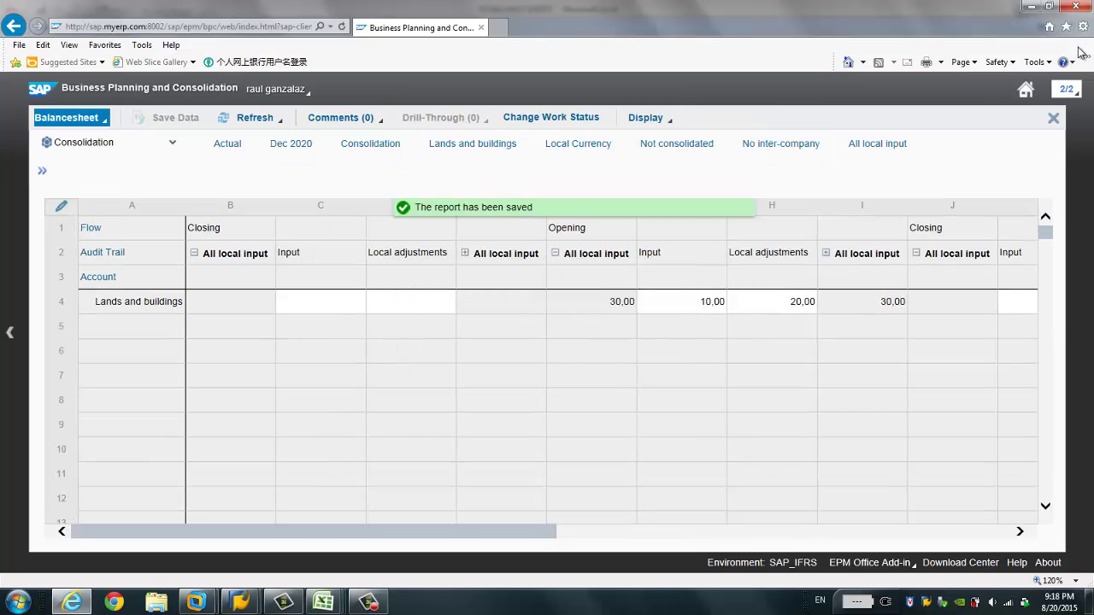
Step: Close the input form and reopen Balancesheet from the library's Public folder
left_click(1053, 118)
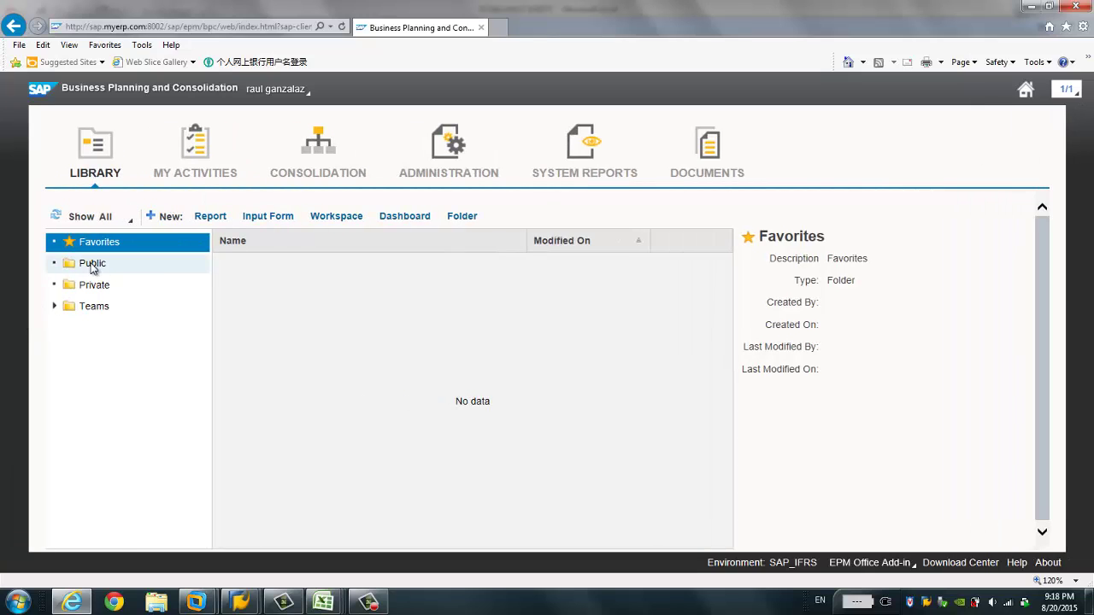
left_click(92, 265)
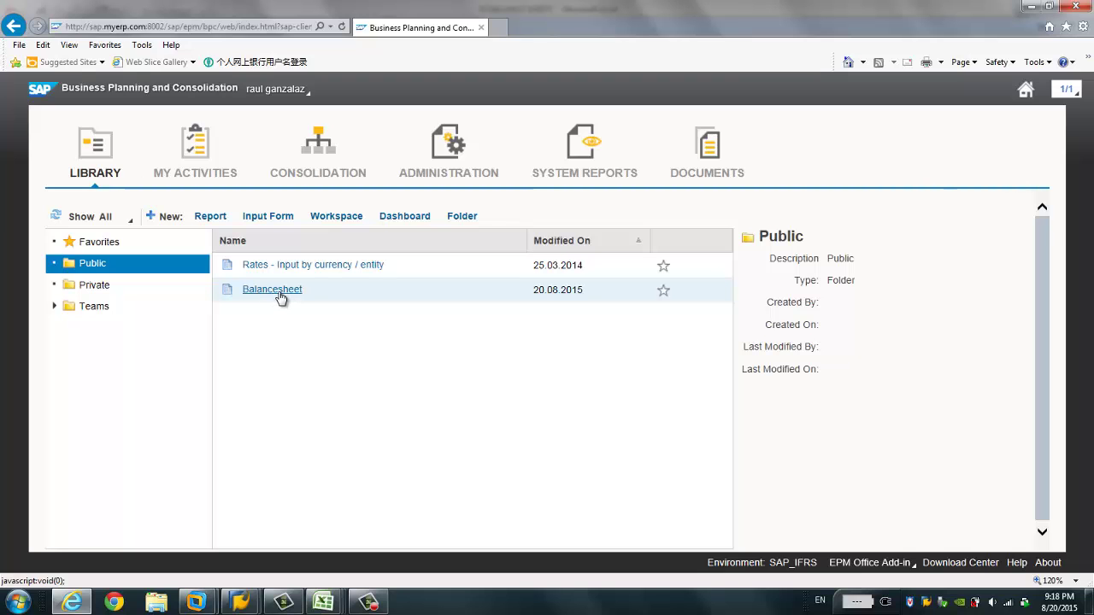
left_click(271, 290)
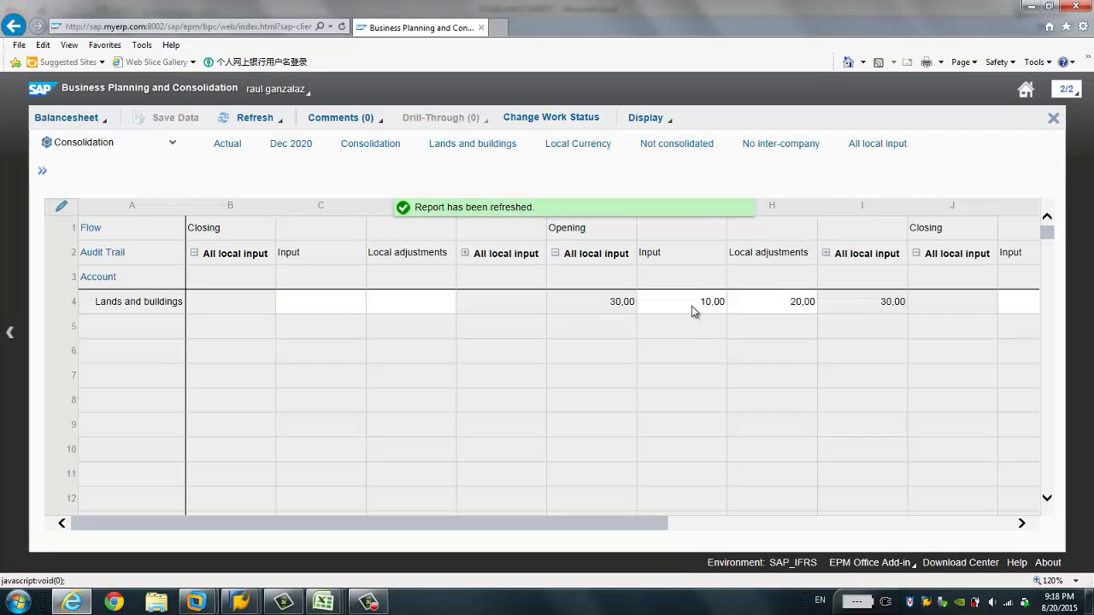
Step: Enter 80 as the Closing flow's Input amount for Lands and buildings
left_click(696, 309)
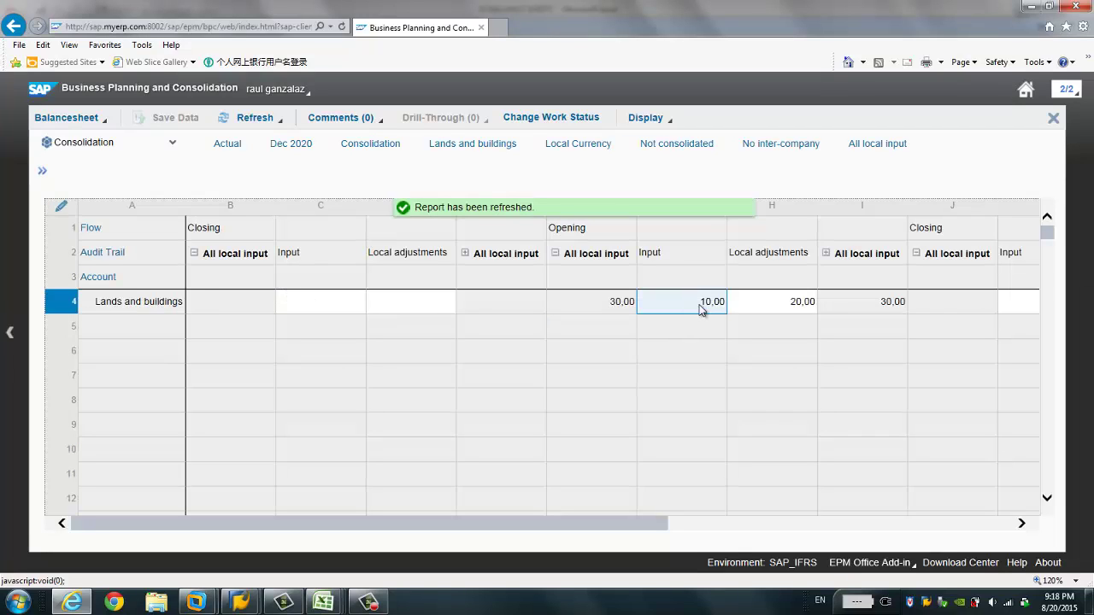
left_click(331, 310)
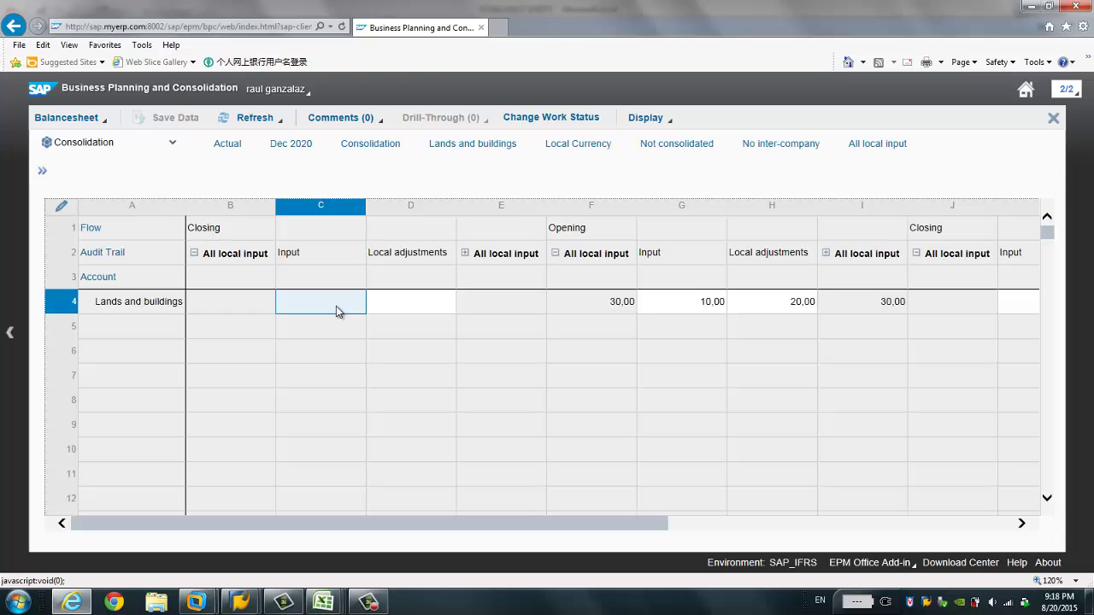
left_click(337, 306)
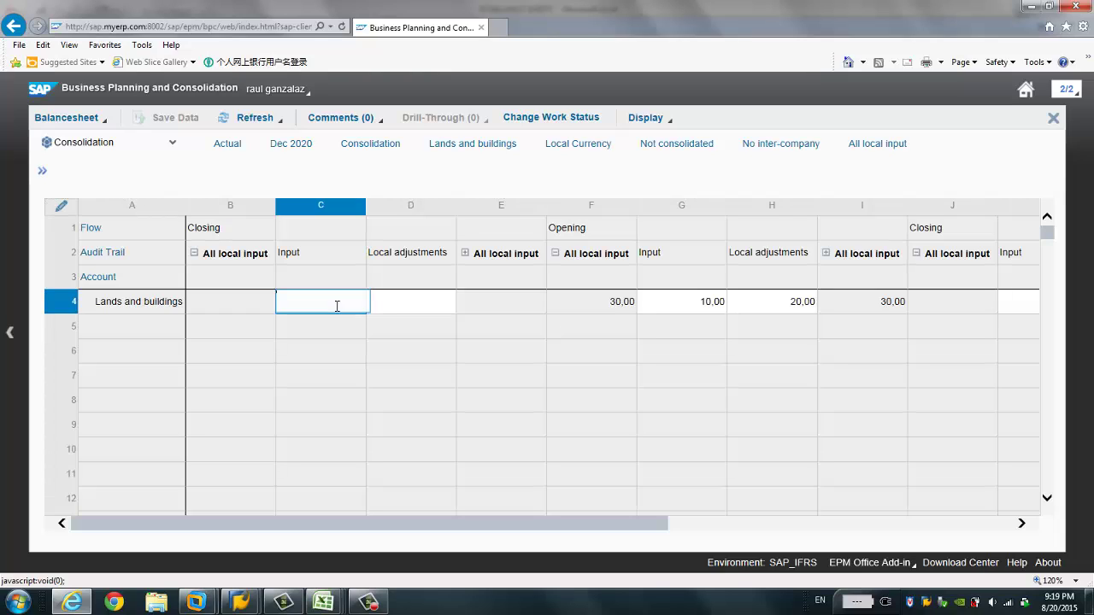
type("3")
key("BackSpace")
type("80")
Step: Enter 100 as the Closing flow's Local adjustments amount for Lands and buildings and save the data
left_click(407, 305)
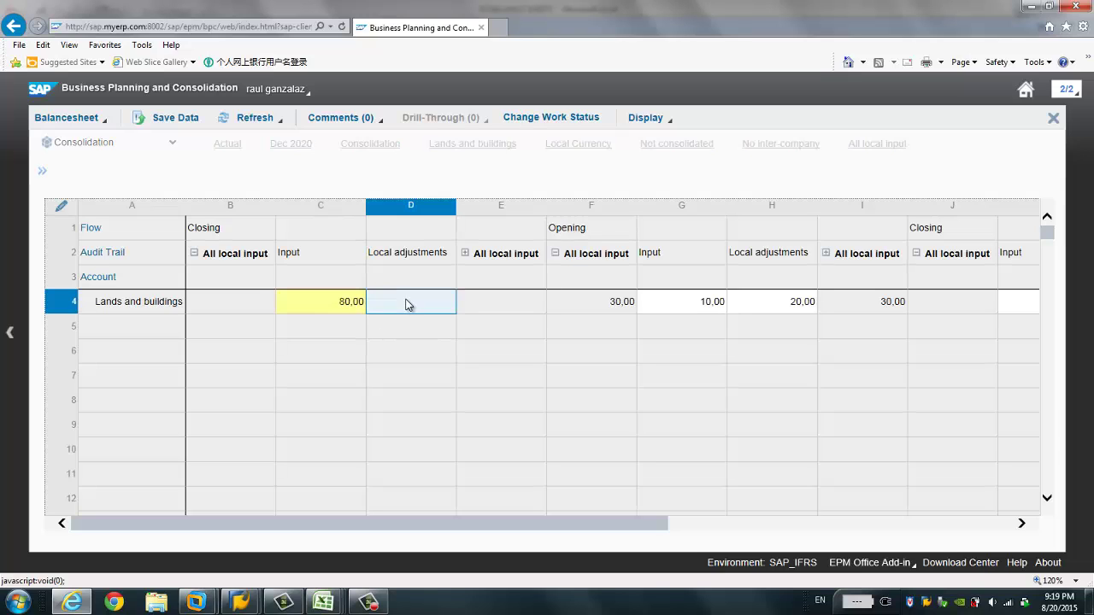
left_click(407, 305)
type("100")
key("Return")
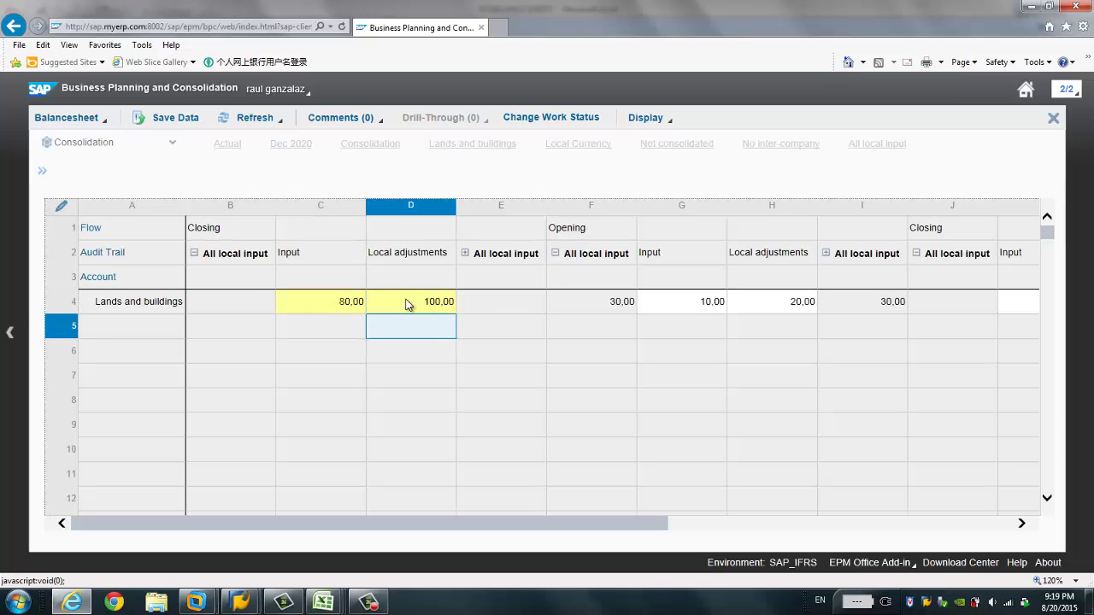
left_click(176, 119)
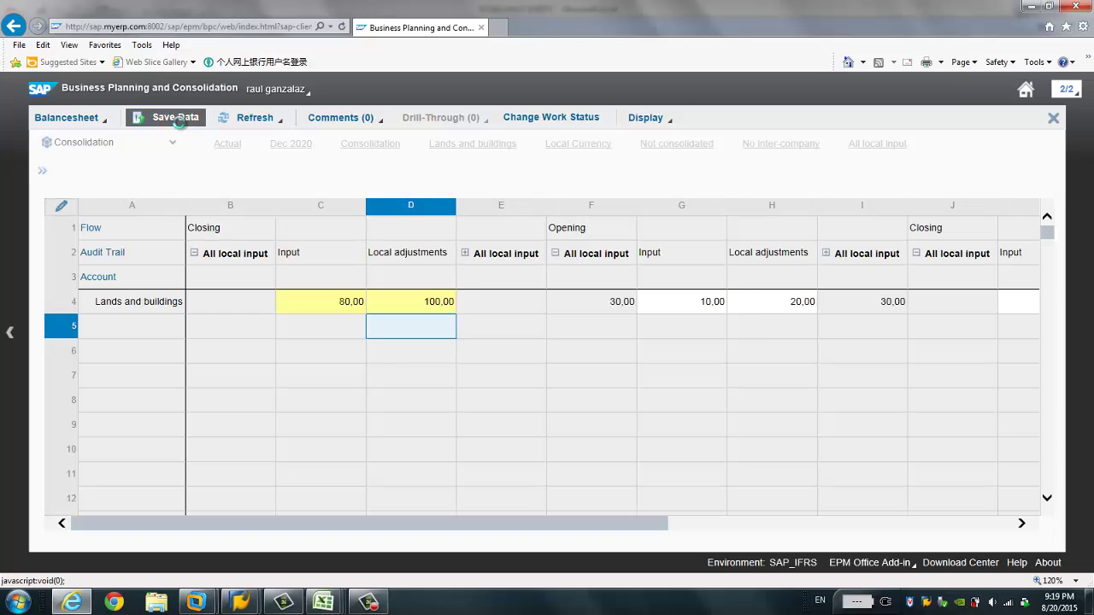
left_click(693, 363)
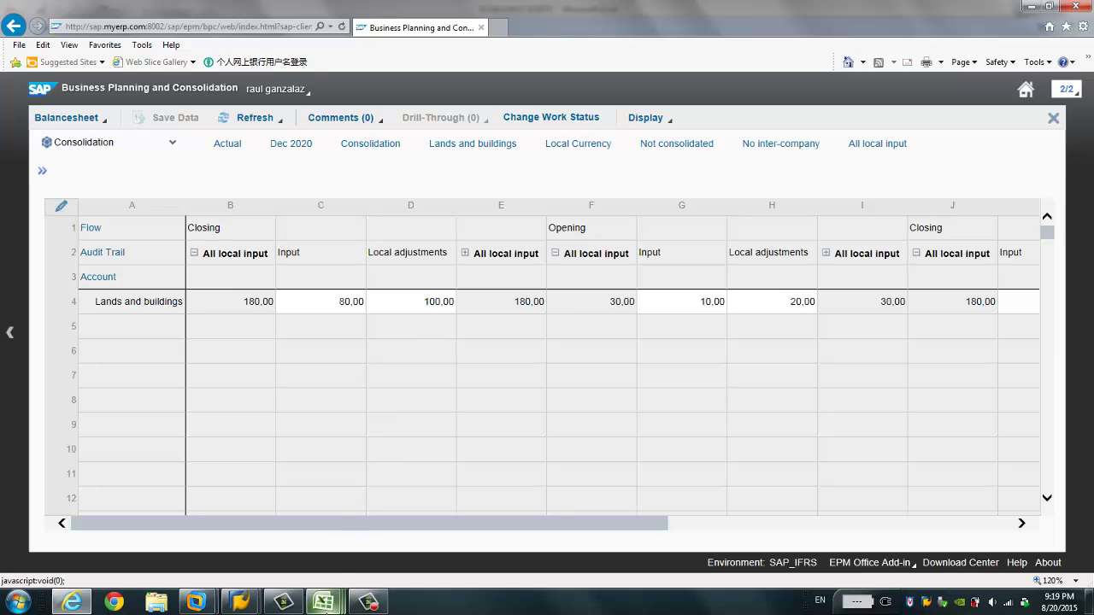
Step: Switch to the 10 BALANCE SHEET1 workbook in Excel and refresh the report to retrieve the closing amounts for A1110 - Lands and buildings
left_click(323, 603)
left_click(441, 561)
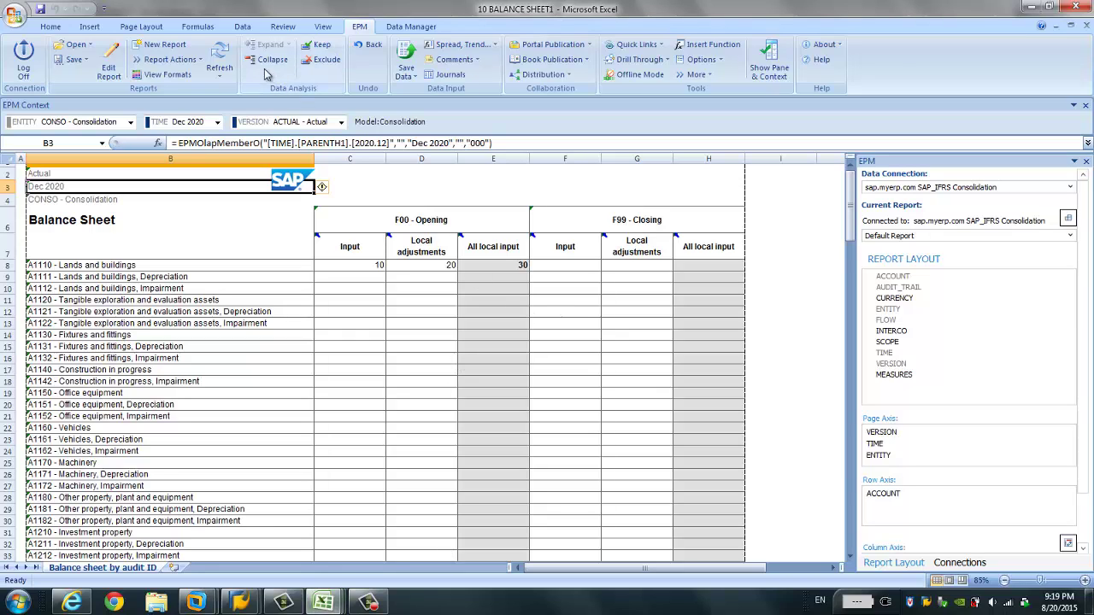
left_click(562, 267)
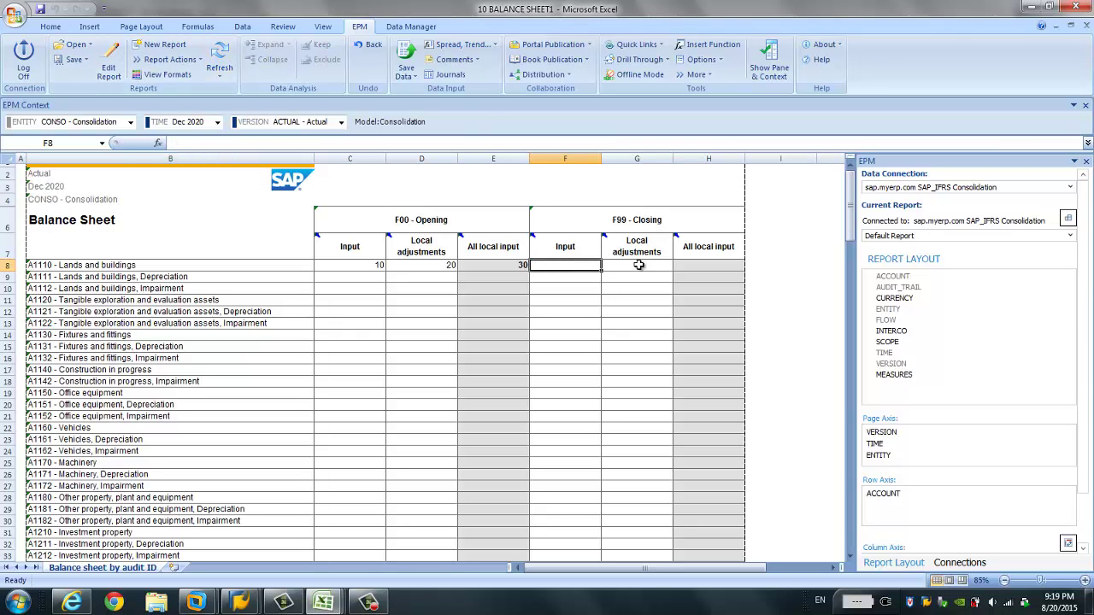
left_click(639, 266)
left_click(554, 265)
left_click(619, 267)
left_click(576, 267)
left_click(622, 268)
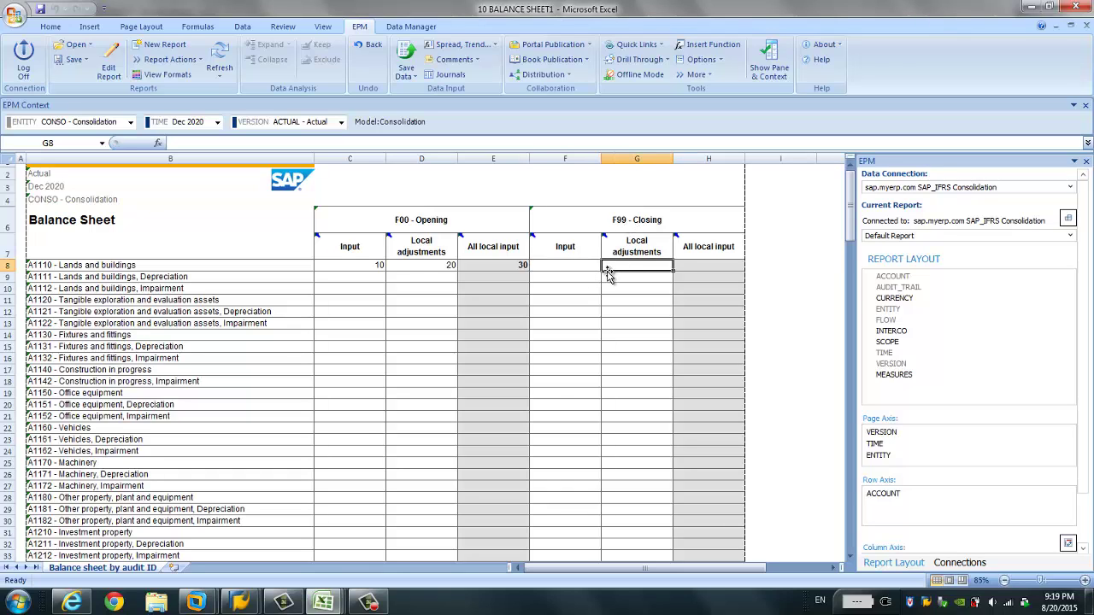
left_click(219, 67)
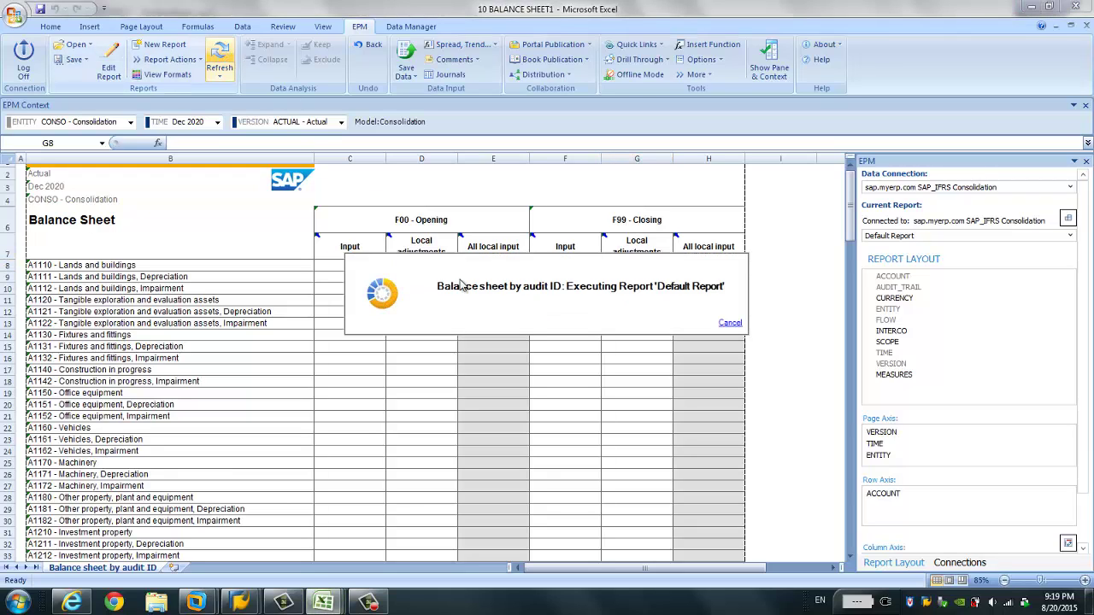